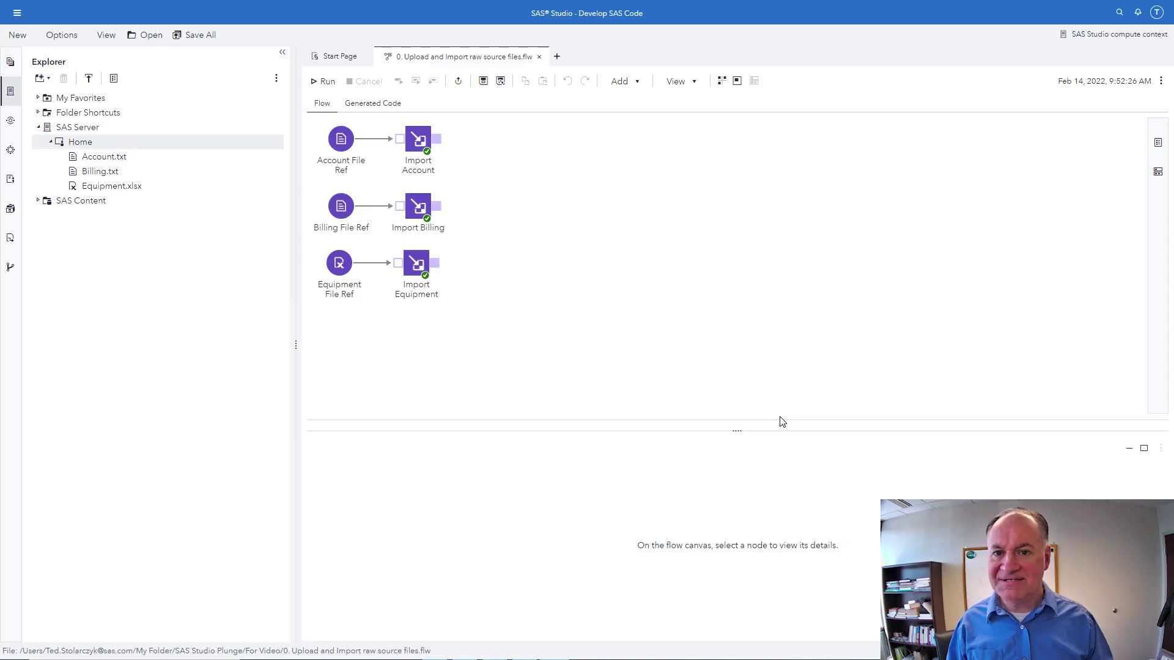
Step: Show the list of application sections and look over the SAS Studio workspace
{"action": "left_click", "coordinate": [16, 14]}
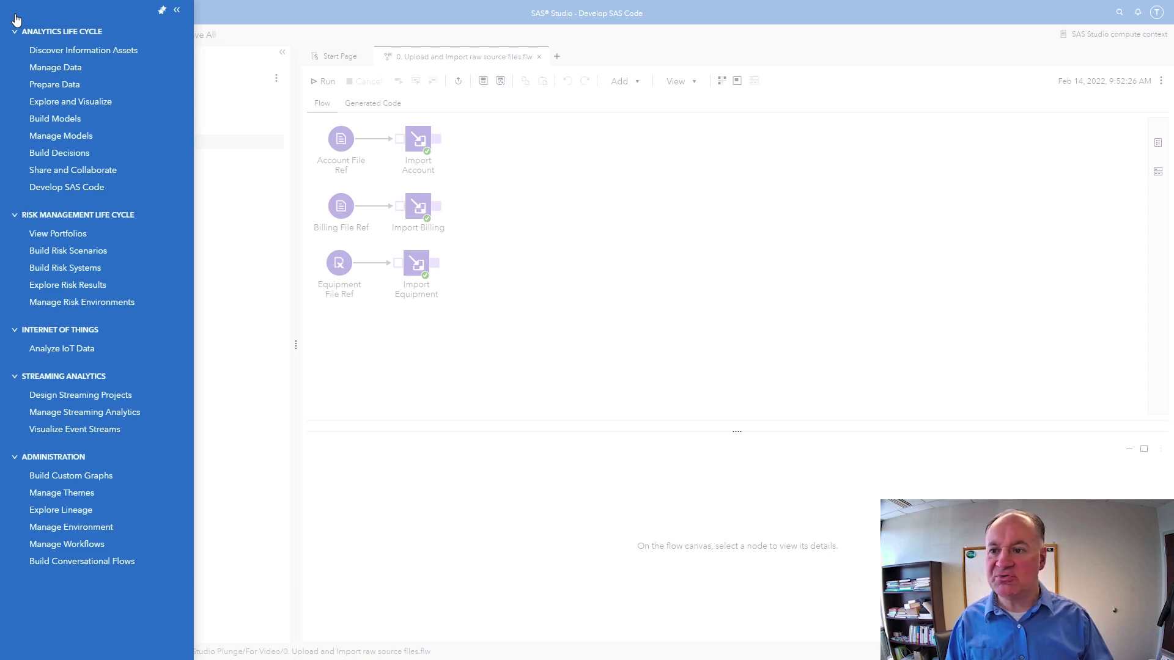
{"action": "mouse_move", "coordinate": [67, 187]}
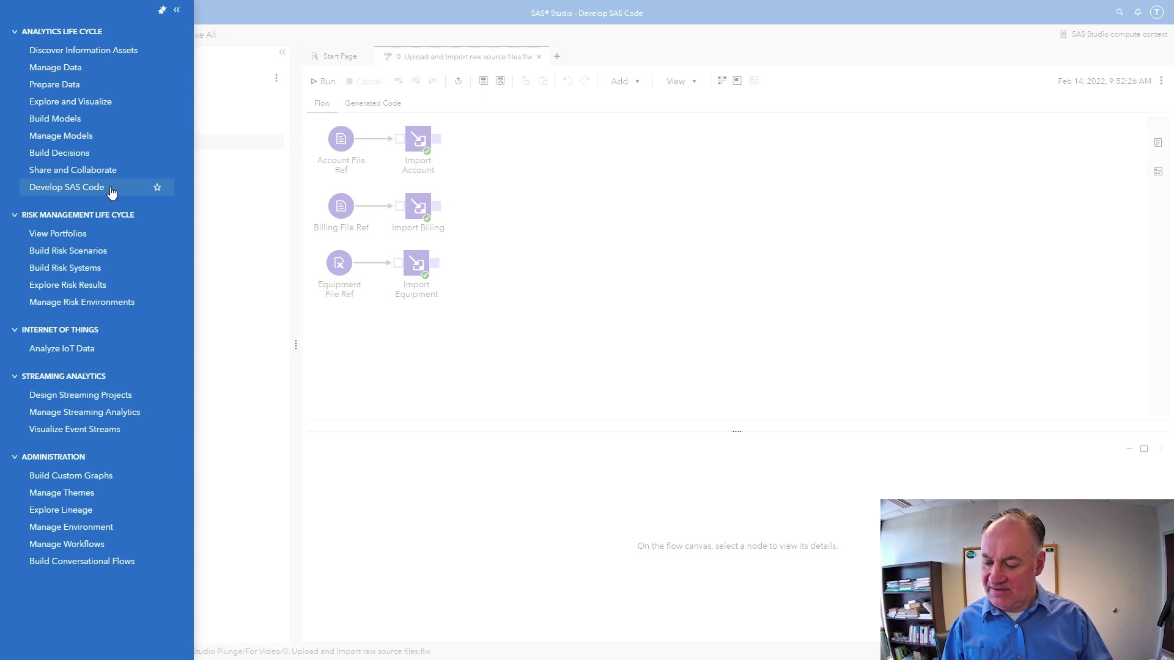
{"action": "left_click_drag", "start_coordinate": [118, 171], "coordinate": [137, 200]}
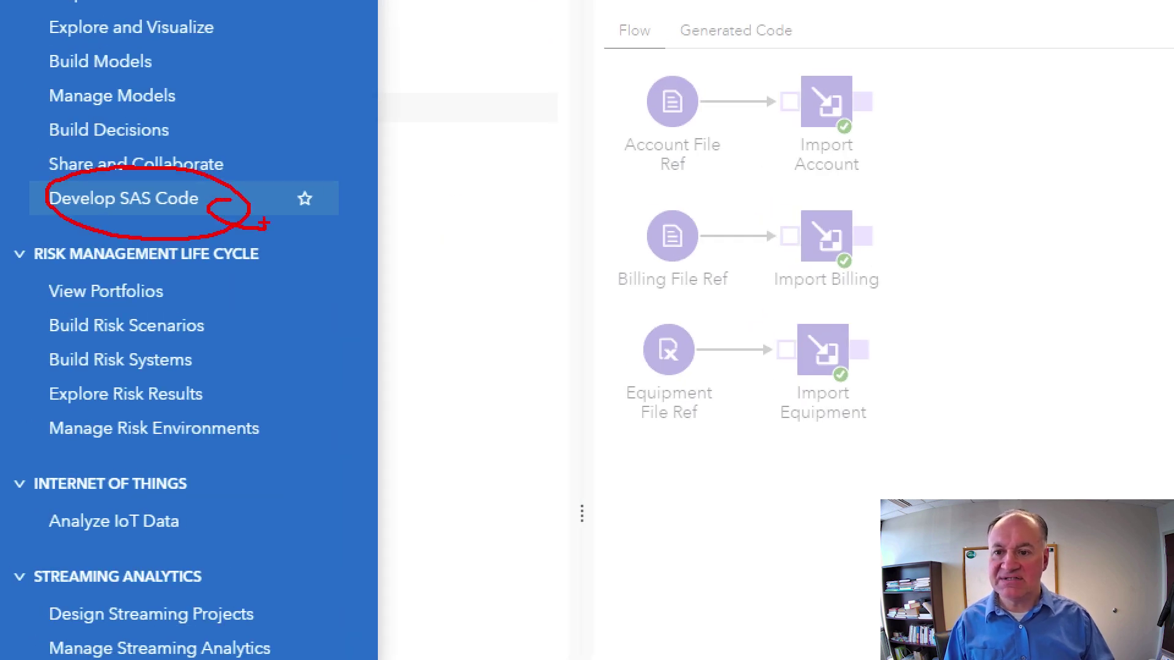
{"action": "left_click_drag", "start_coordinate": [263, 224], "coordinate": [337, 235]}
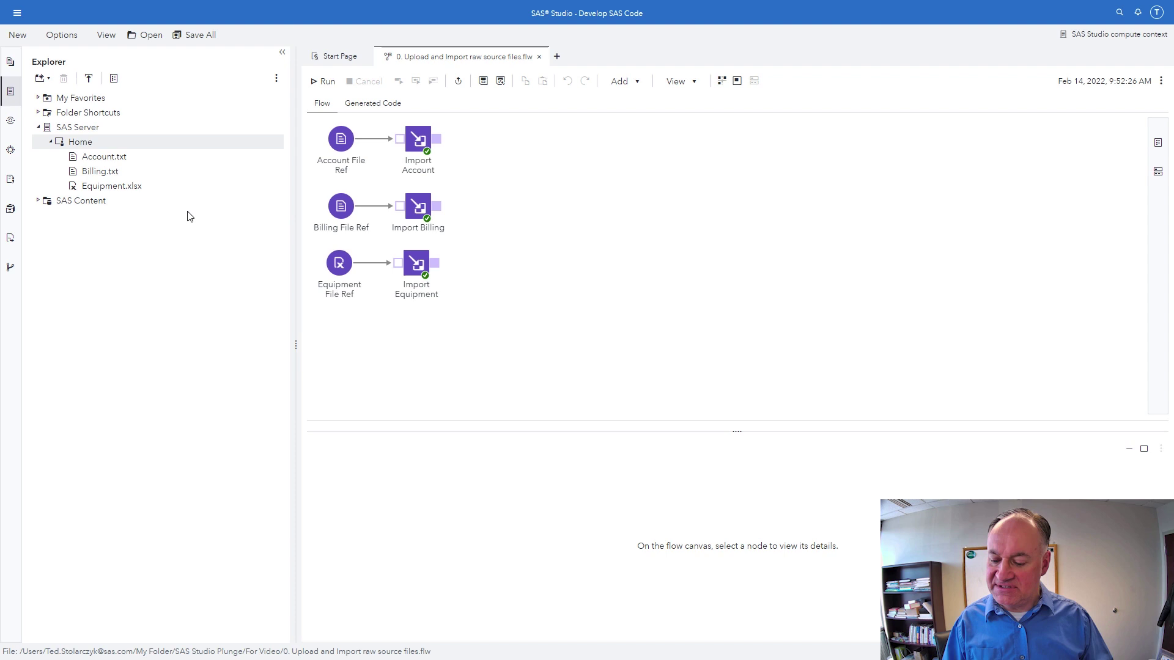
{"action": "mouse_move", "coordinate": [164, 125]}
{"action": "left_mouse_down"}
{"action": "mouse_move", "coordinate": [101, 158]}
{"action": "mouse_move", "coordinate": [191, 110]}
{"action": "left_mouse_up"}
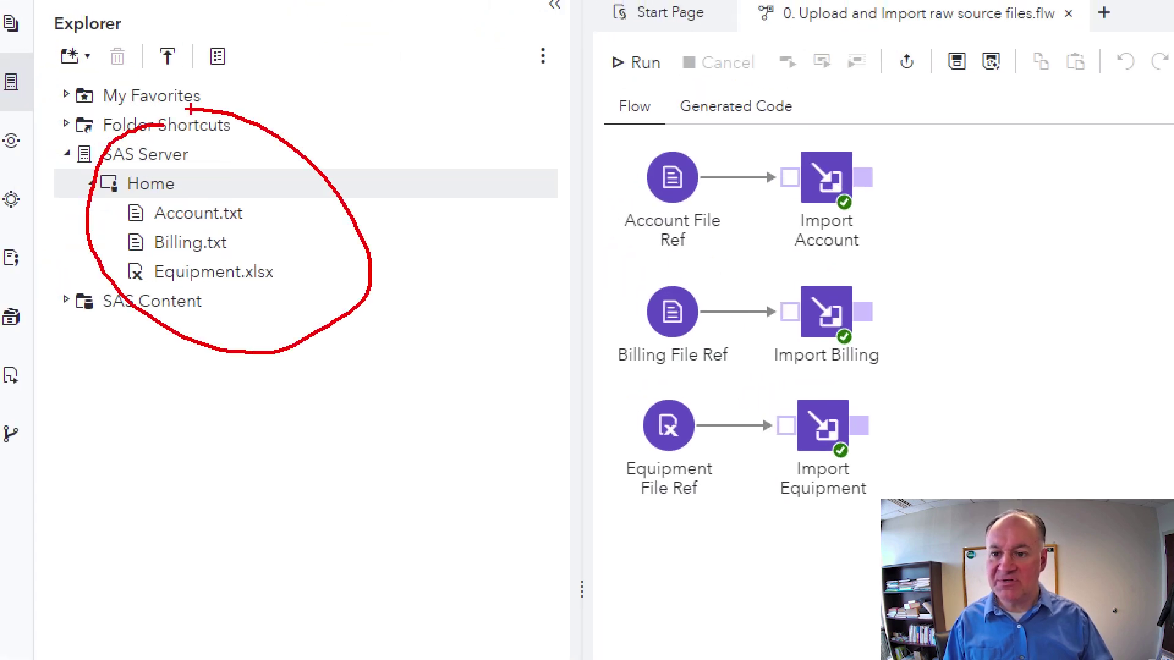
{"action": "left_click_drag", "start_coordinate": [338, 271], "coordinate": [387, 357]}
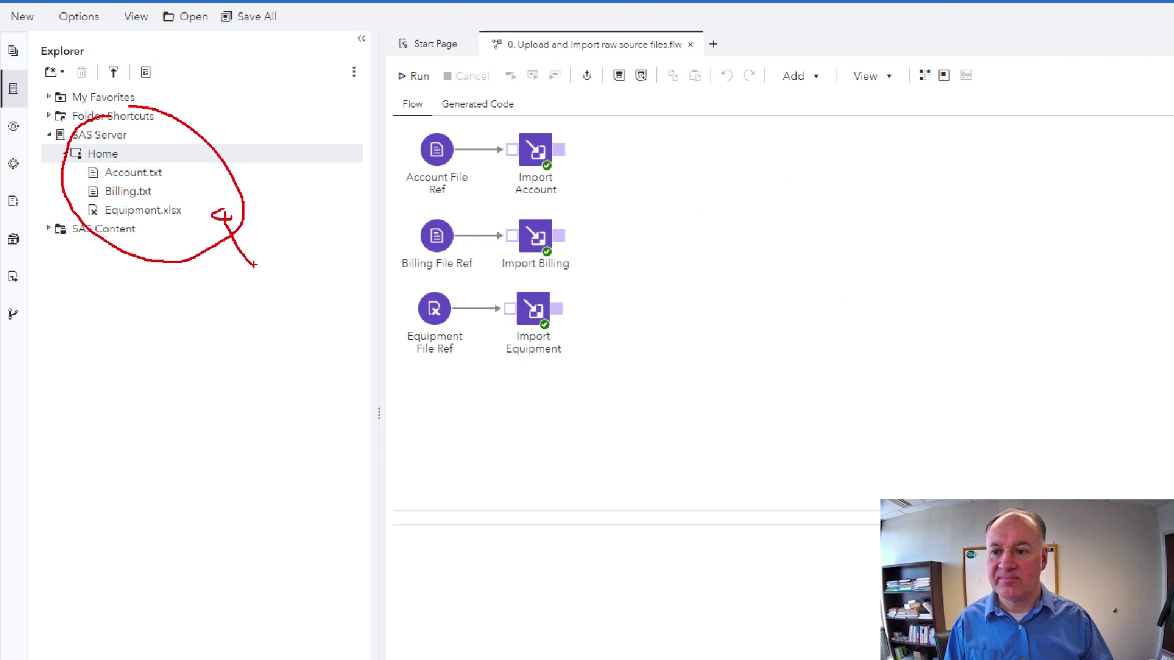
Step: Begin uploading local files into the Home folder, then cancel the upload
{"action": "right_click", "coordinate": [87, 143]}
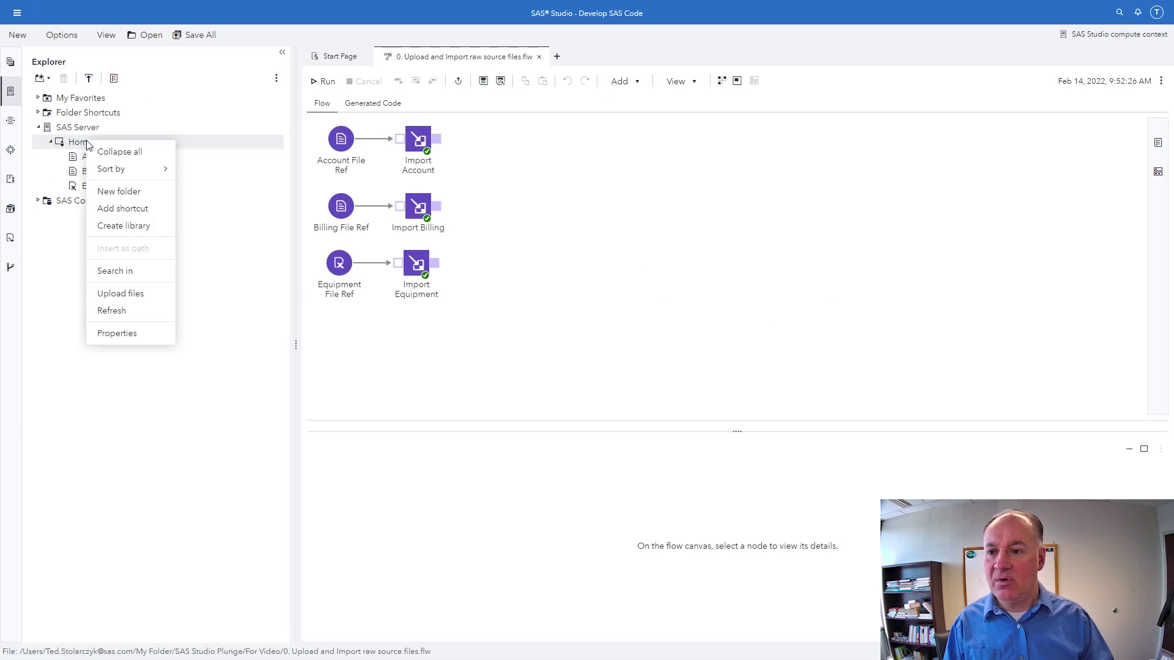
{"action": "left_click", "coordinate": [136, 293]}
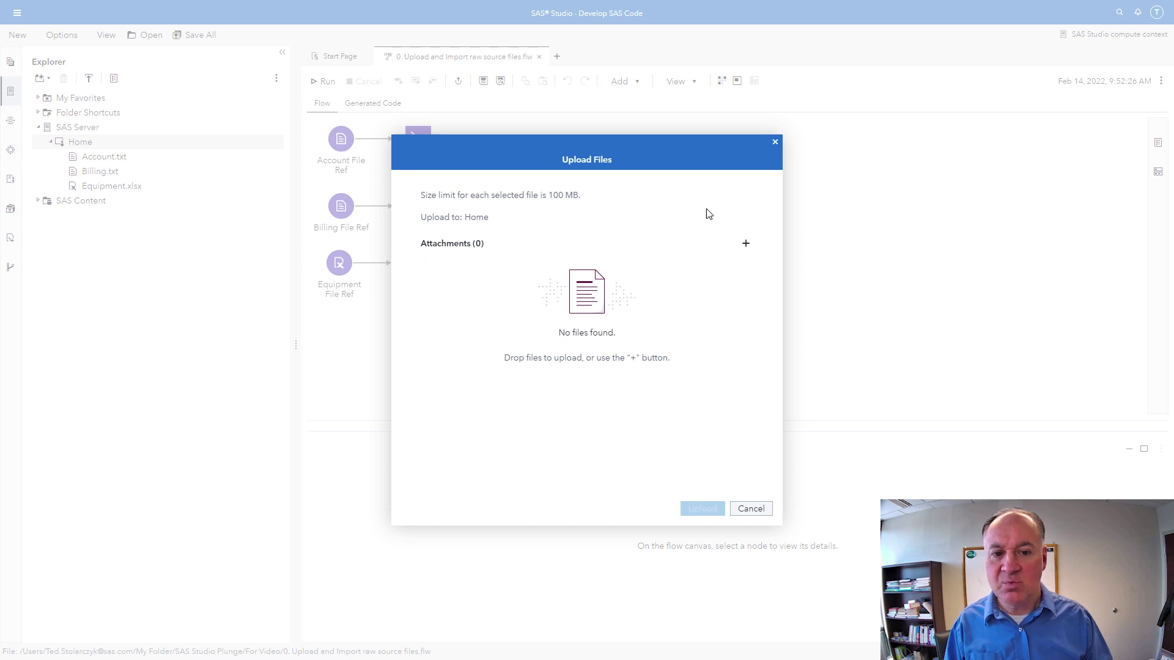
{"action": "left_click", "coordinate": [745, 244]}
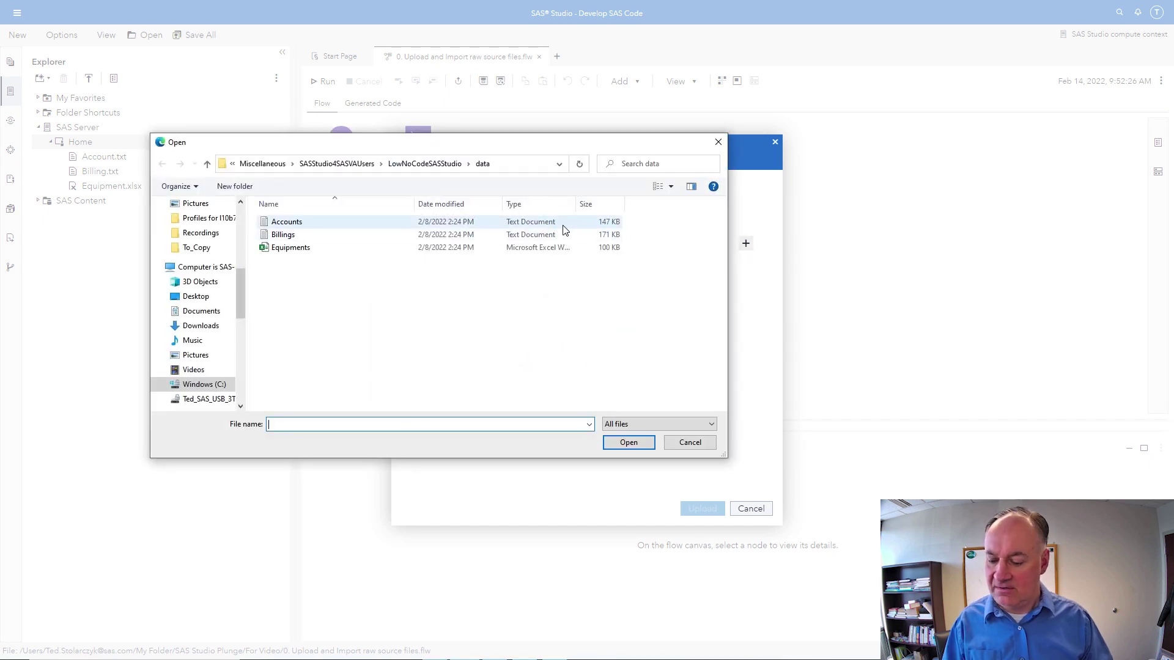
{"action": "left_click_drag", "start_coordinate": [273, 190], "coordinate": [349, 137]}
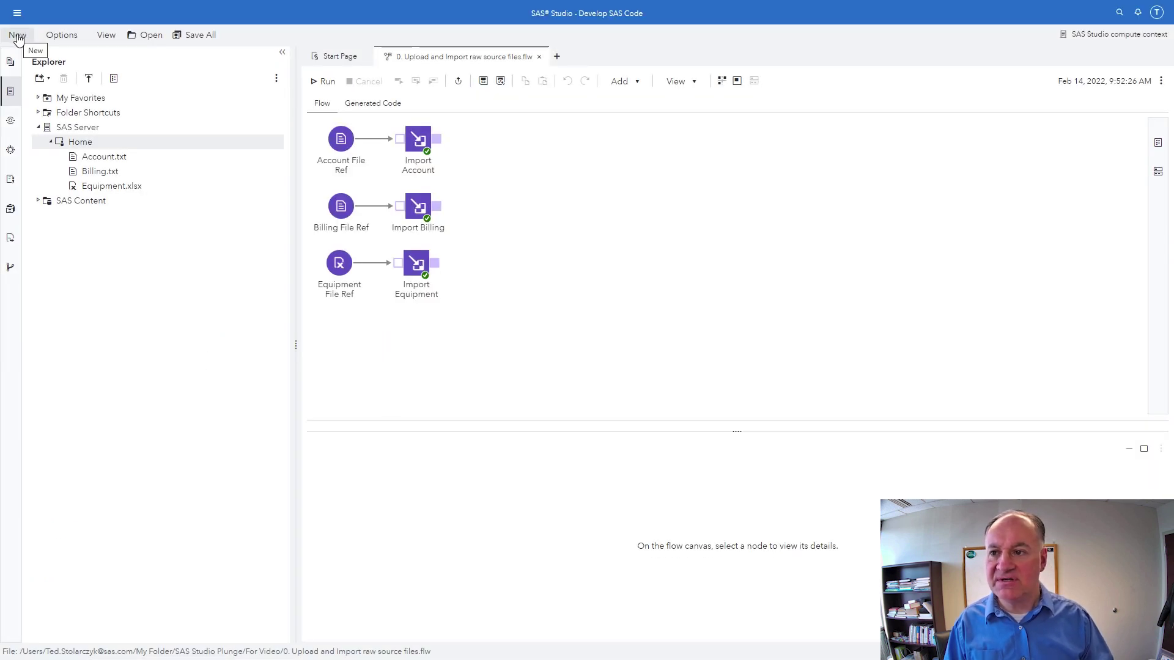
Step: Browse the New item types and the node types the flow can add
{"action": "left_click", "coordinate": [18, 39]}
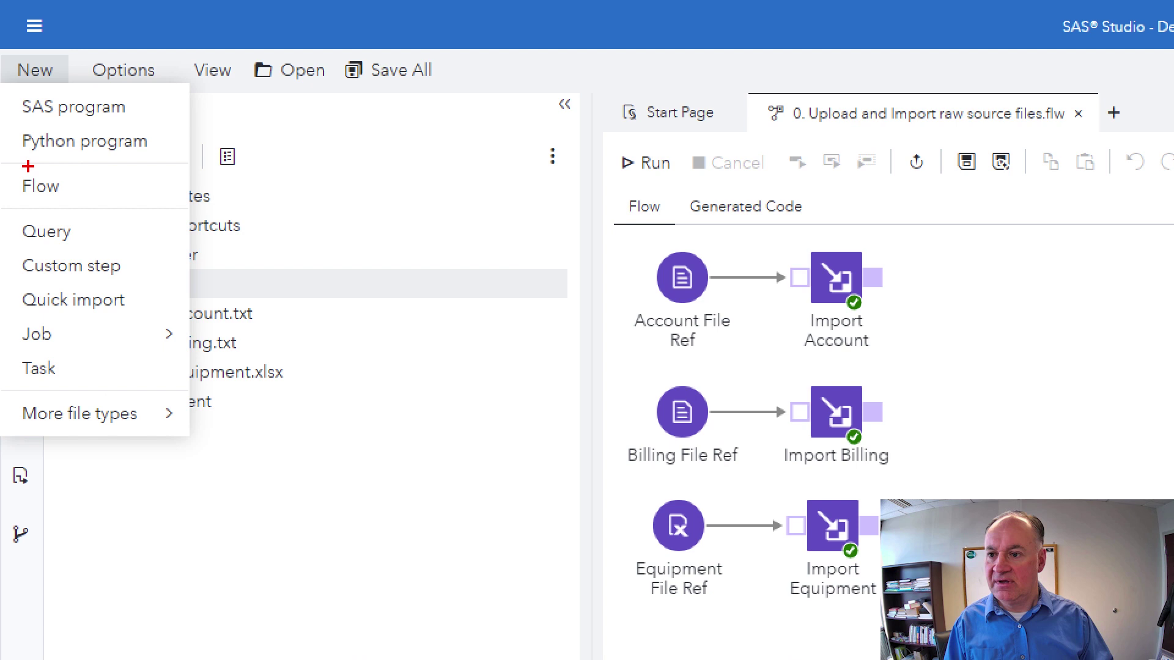
{"action": "mouse_move", "coordinate": [27, 162]}
{"action": "left_mouse_down"}
{"action": "mouse_move", "coordinate": [107, 156]}
{"action": "mouse_move", "coordinate": [672, 193]}
{"action": "left_mouse_up"}
{"action": "left_click_drag", "start_coordinate": [693, 150], "coordinate": [663, 223]}
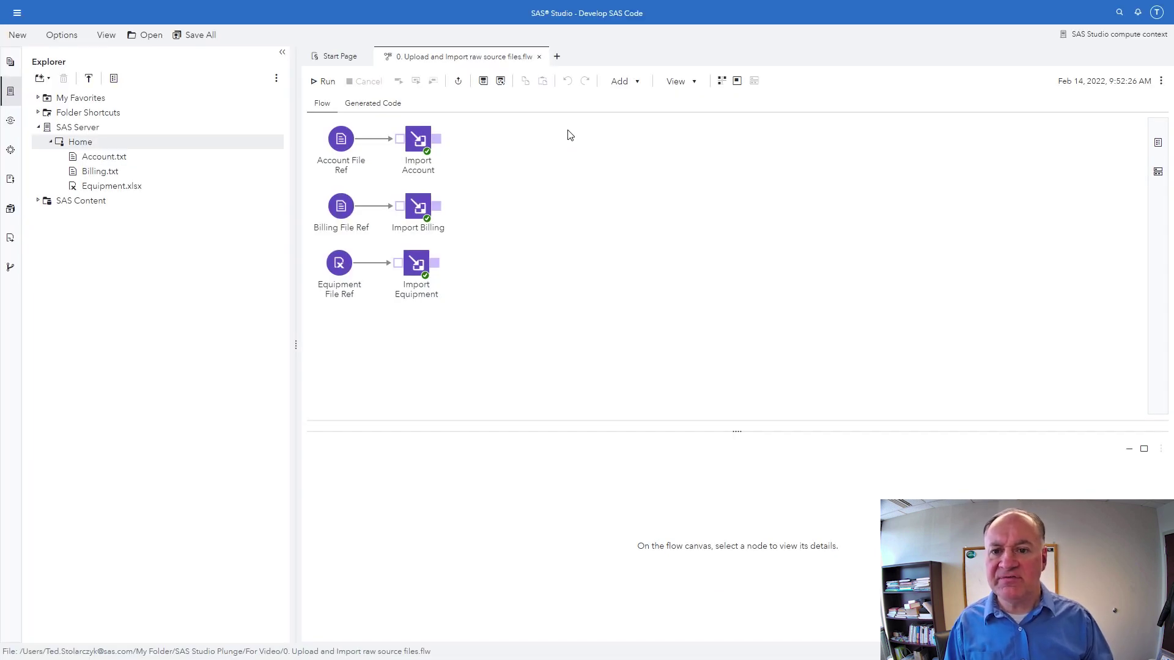
{"action": "left_click", "coordinate": [634, 85]}
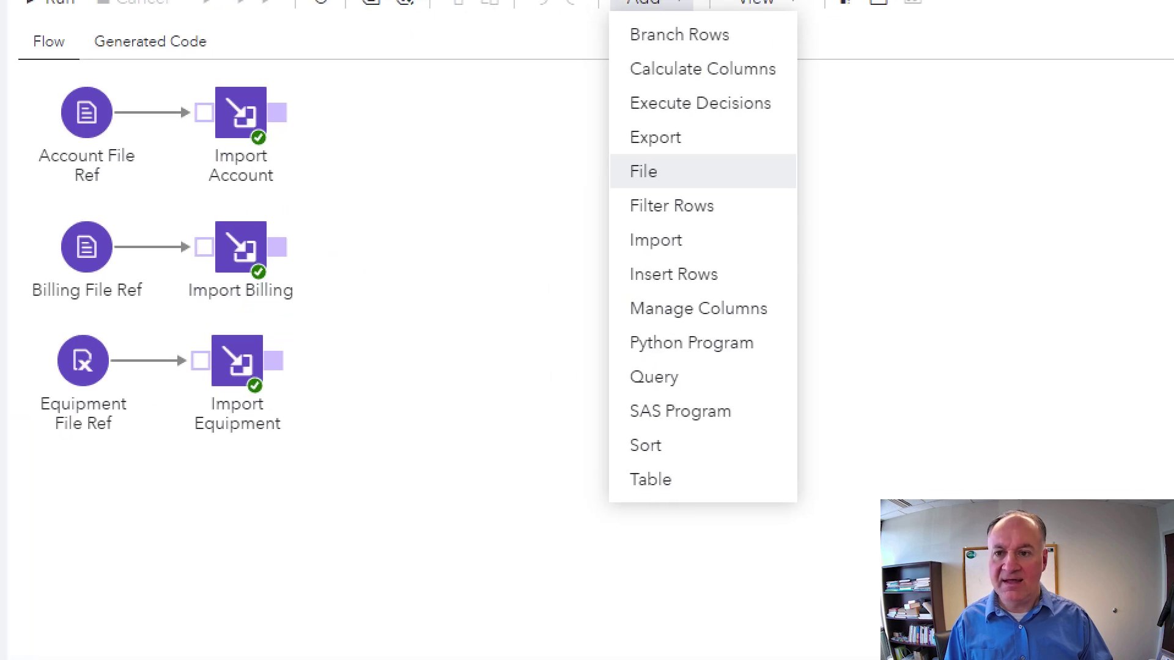
{"action": "left_click_drag", "start_coordinate": [632, 163], "coordinate": [648, 150]}
{"action": "mouse_move", "coordinate": [67, 49]}
{"action": "left_mouse_down"}
{"action": "mouse_move", "coordinate": [183, 226]}
{"action": "mouse_move", "coordinate": [85, 3]}
{"action": "left_mouse_up"}
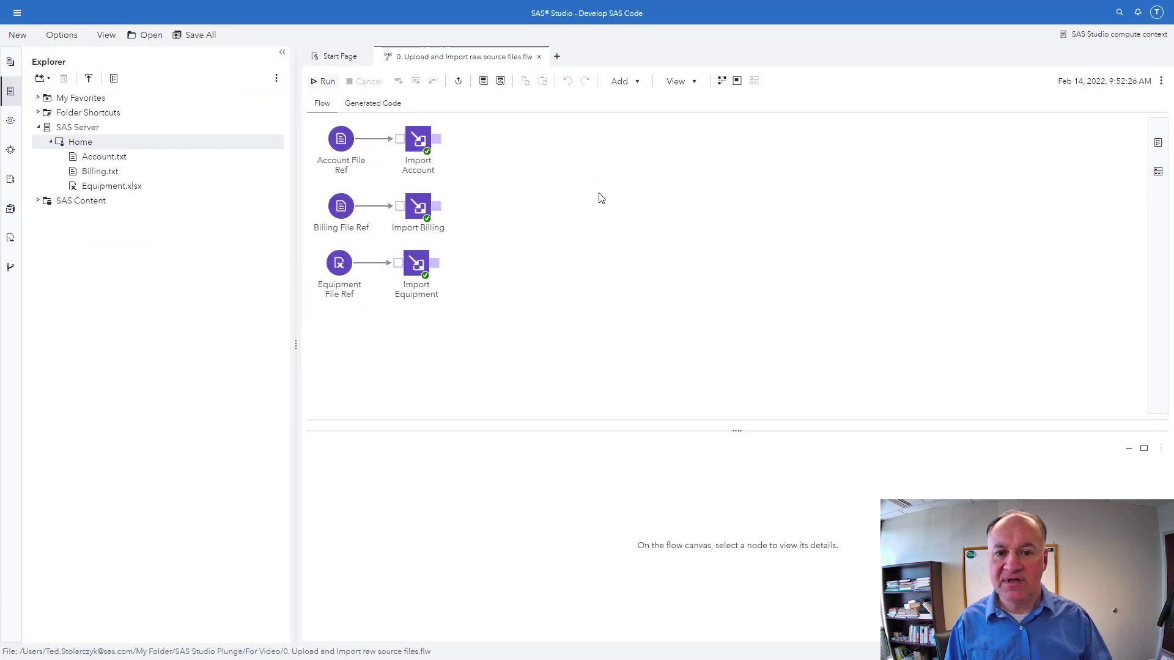
{"action": "left_click", "coordinate": [636, 84]}
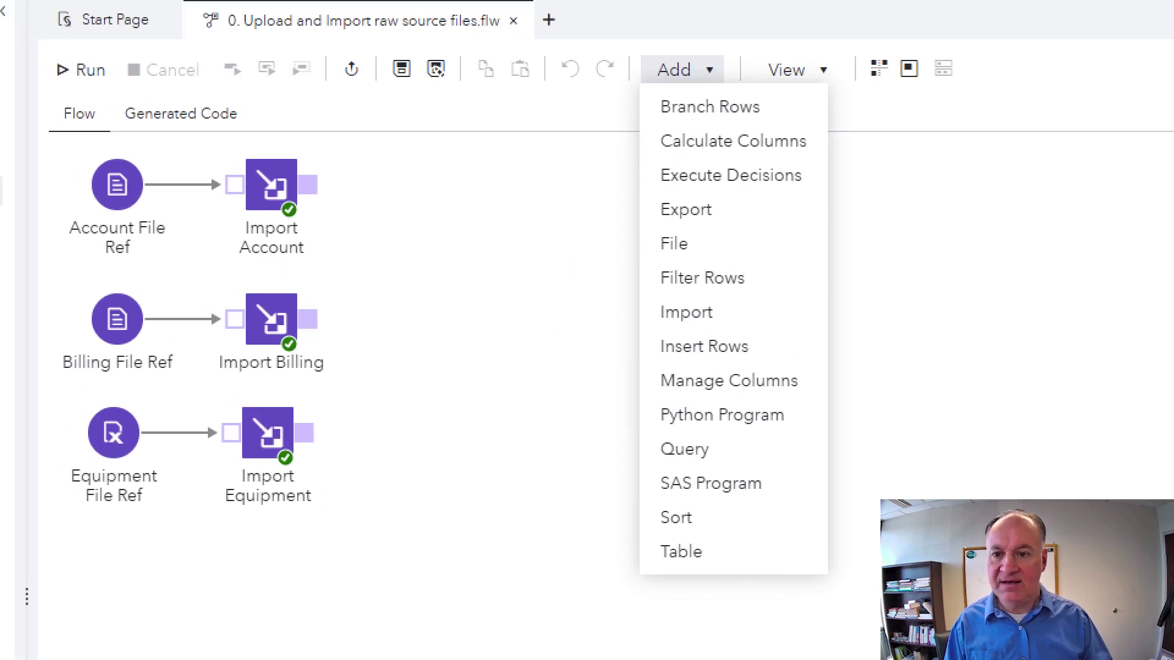
{"action": "left_click_drag", "start_coordinate": [677, 290], "coordinate": [703, 294]}
{"action": "left_click_drag", "start_coordinate": [263, 99], "coordinate": [282, 168]}
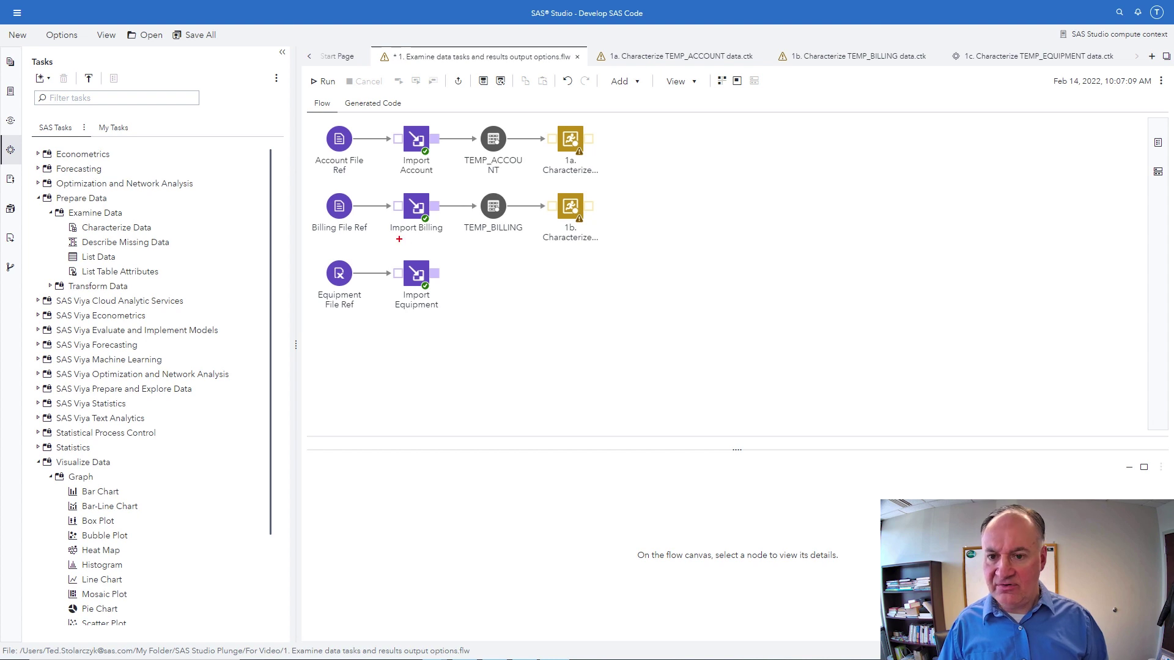
Step: Add a Table node beside Import Equipment in the examine flow
{"action": "mouse_move", "coordinate": [399, 239]}
{"action": "left_mouse_down"}
{"action": "mouse_move", "coordinate": [626, 321]}
{"action": "mouse_move", "coordinate": [436, 259]}
{"action": "left_mouse_up"}
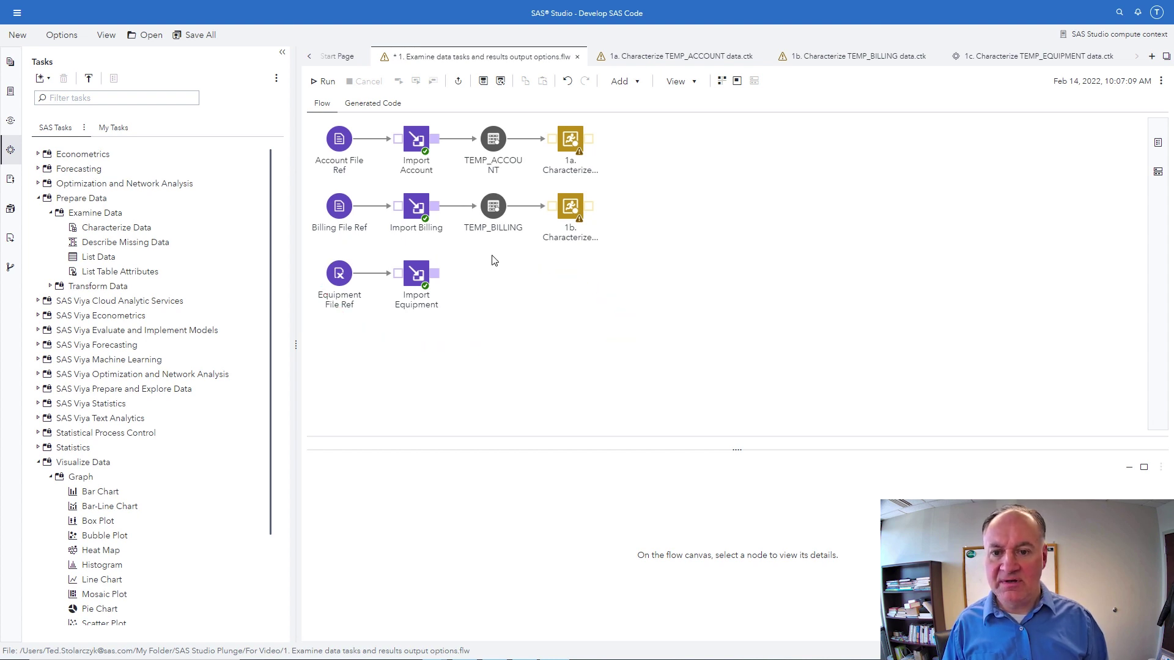
{"action": "left_click", "coordinate": [637, 83]}
{"action": "left_click", "coordinate": [630, 325]}
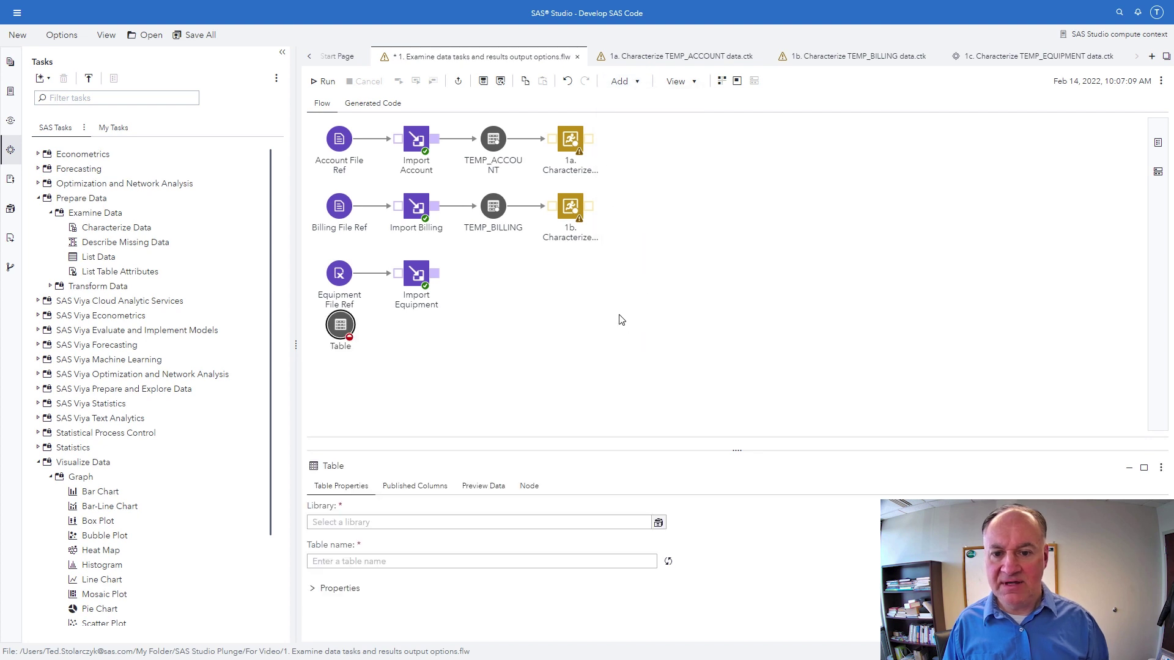
{"action": "mouse_move", "coordinate": [475, 299]}
{"action": "left_mouse_down"}
{"action": "mouse_move", "coordinate": [492, 273]}
{"action": "mouse_move", "coordinate": [498, 283]}
{"action": "left_mouse_up"}
{"action": "left_click_drag", "start_coordinate": [737, 453], "coordinate": [737, 269]}
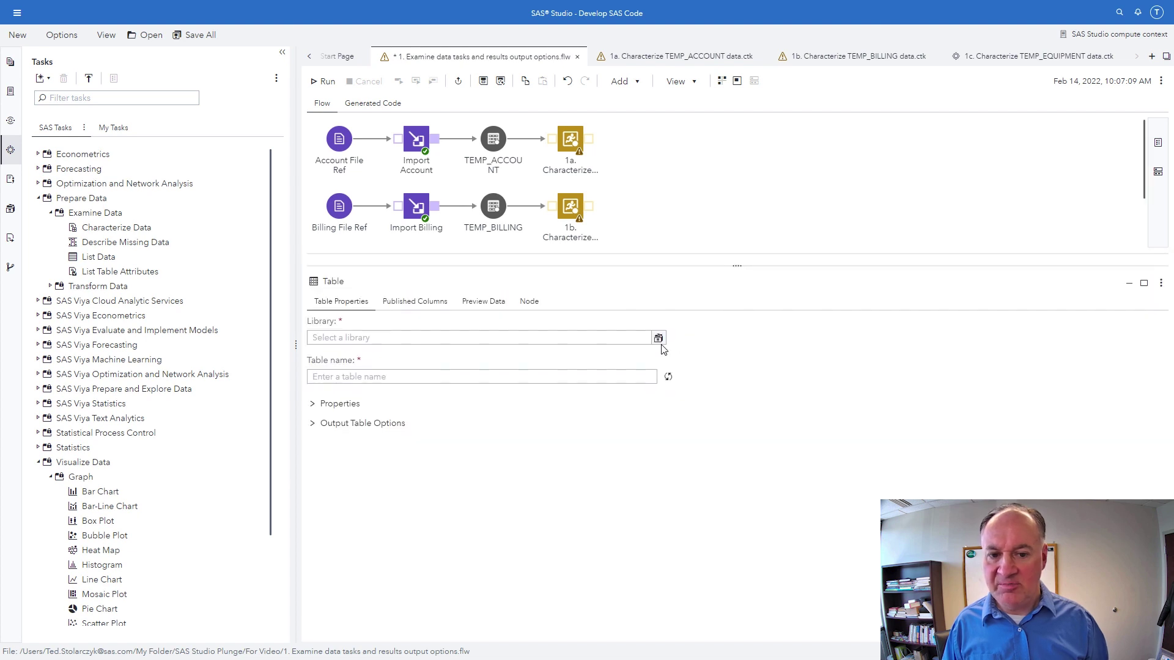
Step: Point the table node at WORK.TEMP_EQUIPMENT and arrange the flow's nodes
{"action": "left_click", "coordinate": [658, 338]}
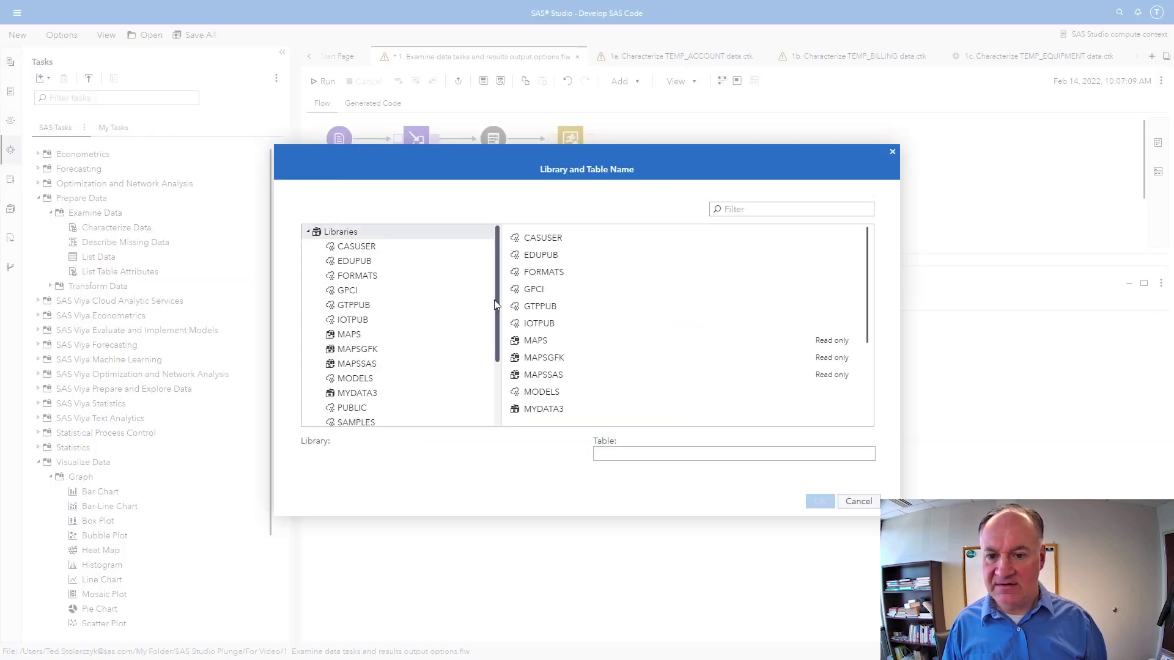
{"action": "scroll", "coordinate": [398, 337], "scroll_direction": "down", "scroll_amount": 3}
{"action": "left_click", "coordinate": [379, 419]}
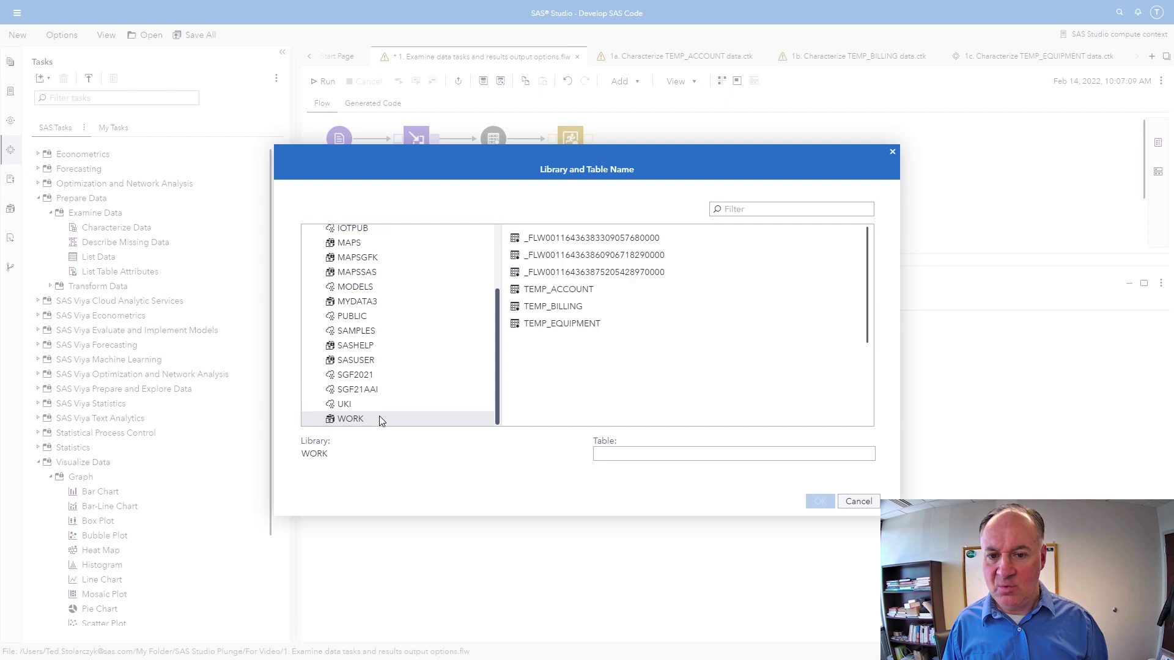
{"action": "left_click", "coordinate": [562, 325]}
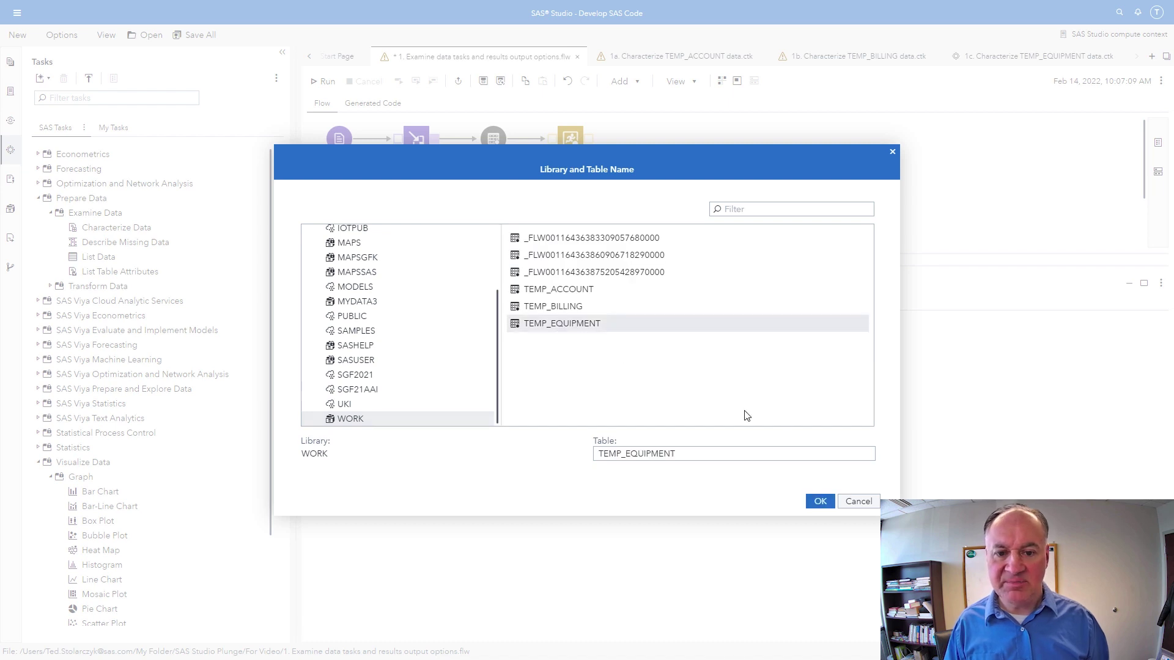
{"action": "left_click", "coordinate": [820, 501]}
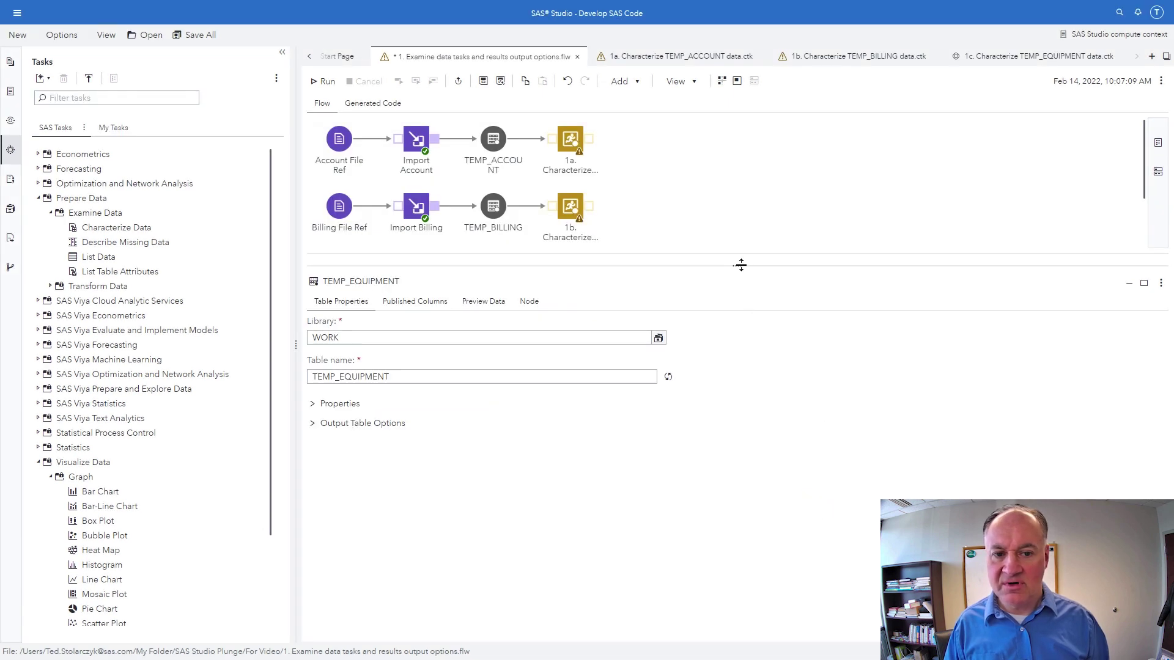
{"action": "left_click", "coordinate": [722, 82]}
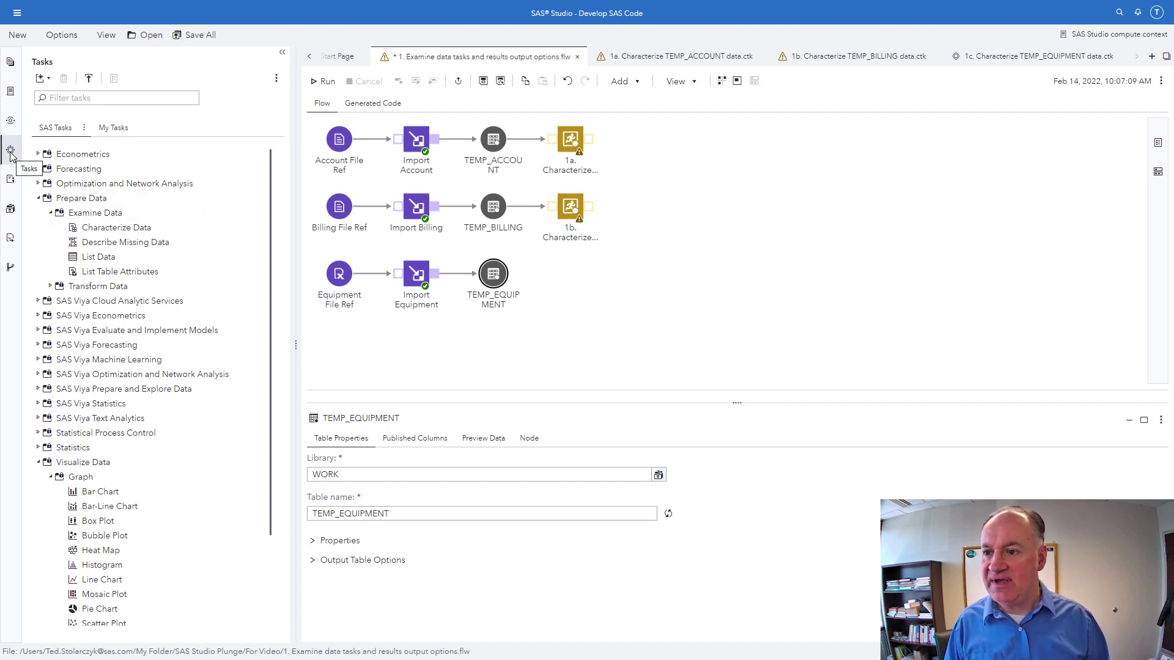
{"action": "mouse_move", "coordinate": [17, 175]}
{"action": "left_mouse_down"}
{"action": "mouse_move", "coordinate": [19, 275]}
{"action": "mouse_move", "coordinate": [252, 147]}
{"action": "mouse_move", "coordinate": [13, 139]}
{"action": "left_mouse_up"}
{"action": "mouse_move", "coordinate": [169, 194]}
{"action": "left_mouse_down"}
{"action": "mouse_move", "coordinate": [309, 221]}
{"action": "mouse_move", "coordinate": [327, 255]}
{"action": "left_mouse_up"}
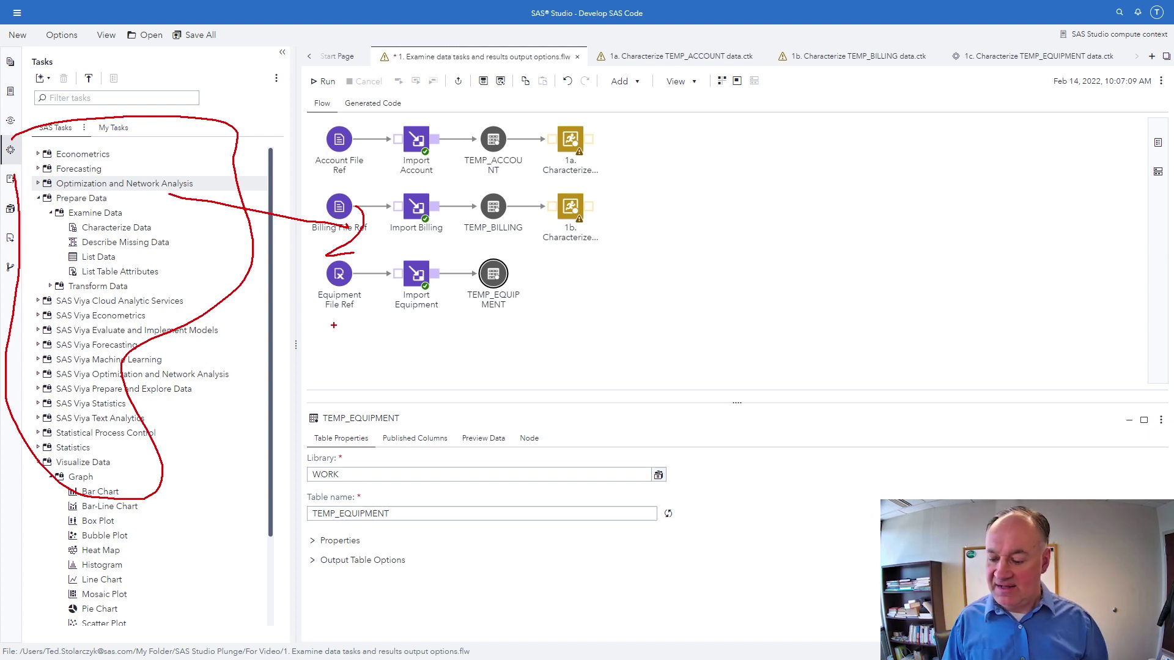
Step: Review the Characterize TEMP_ACCOUNT and TEMP_BILLING task tabs
{"action": "key", "text": "Escape"}
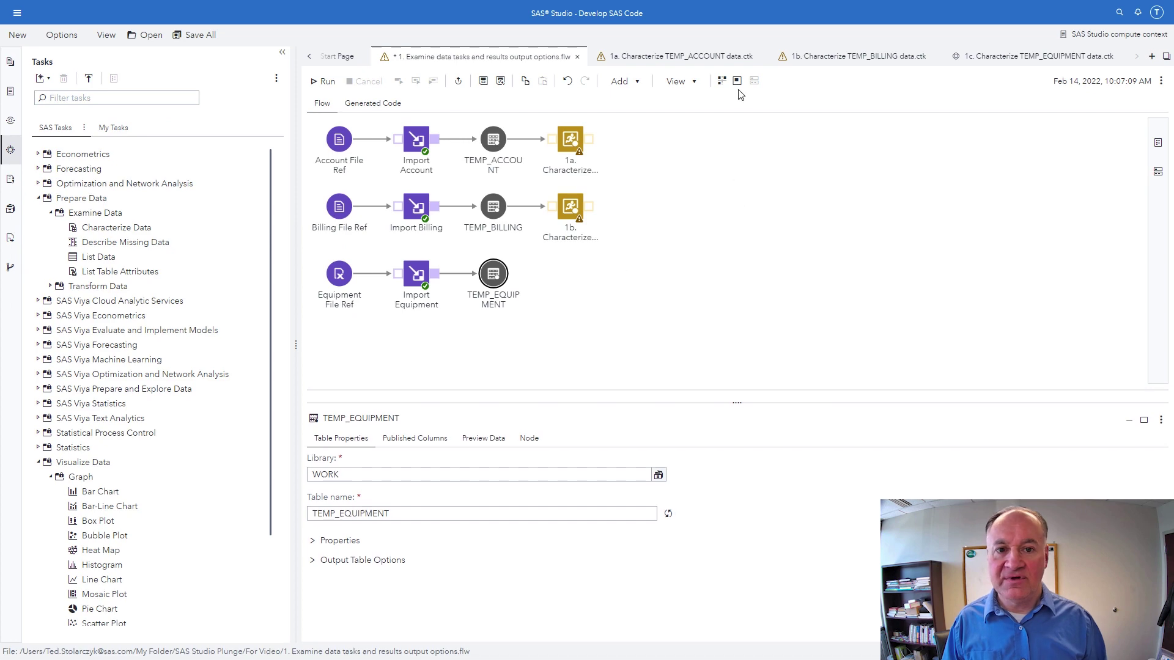
{"action": "left_click", "coordinate": [707, 57]}
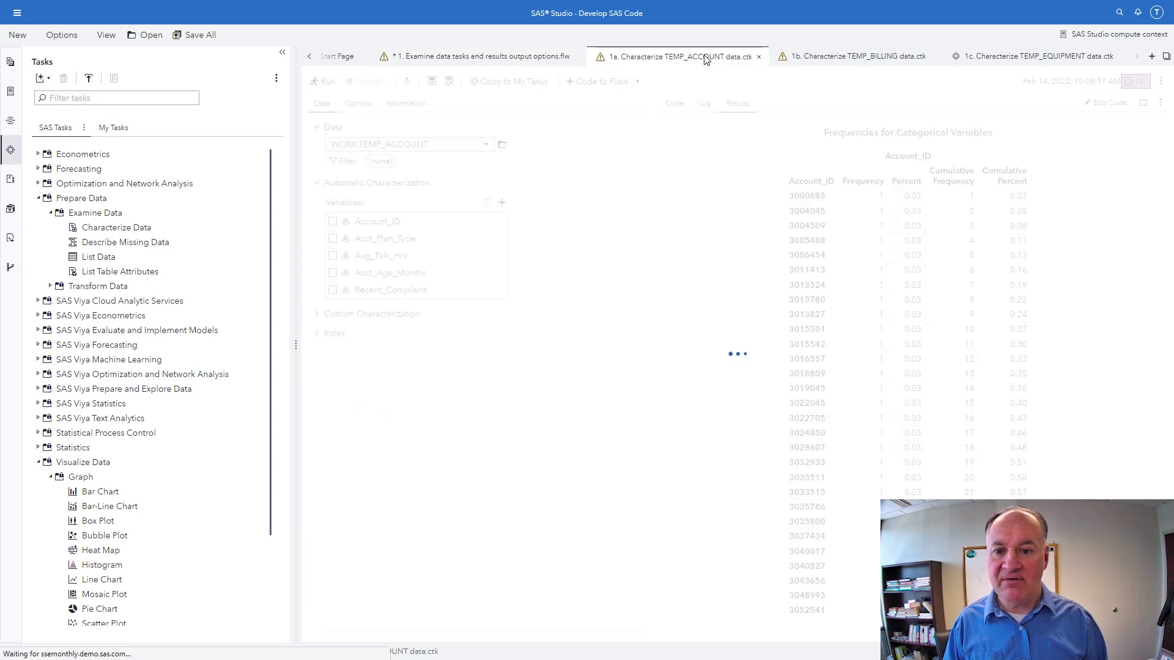
{"action": "key", "text": "ctrl+1"}
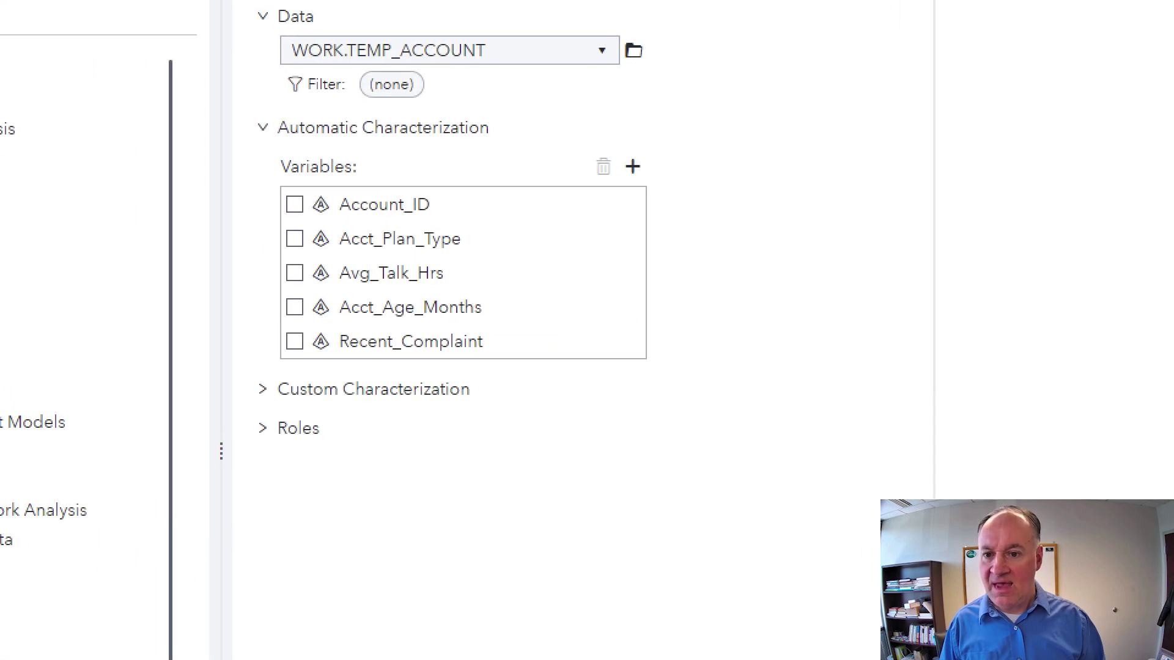
{"action": "mouse_move", "coordinate": [376, 247]}
{"action": "left_mouse_down"}
{"action": "mouse_move", "coordinate": [516, 312]}
{"action": "mouse_move", "coordinate": [370, 233]}
{"action": "left_mouse_up"}
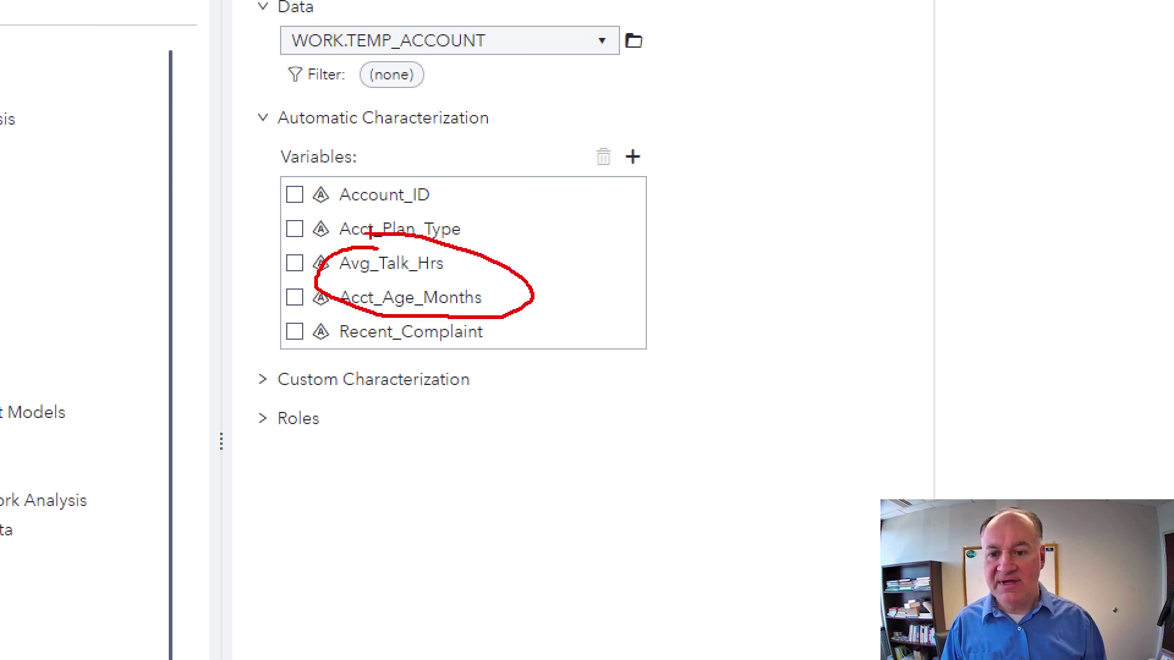
{"action": "key", "text": "Escape"}
{"action": "left_click", "coordinate": [843, 57]}
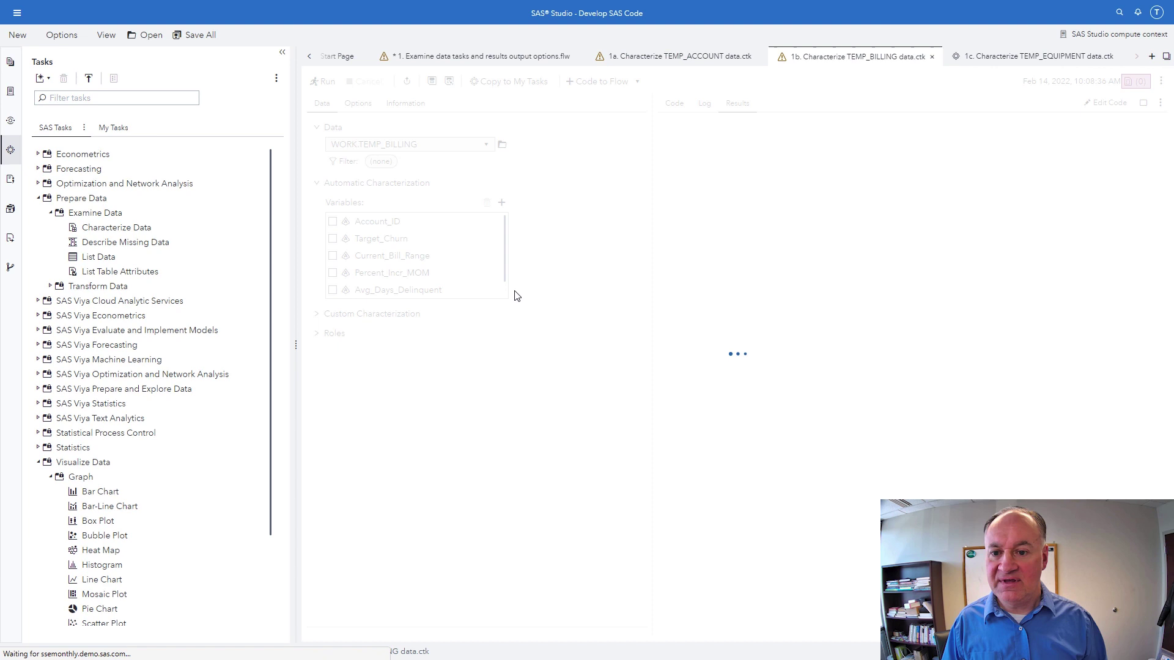
{"action": "key", "text": "ctrl+1"}
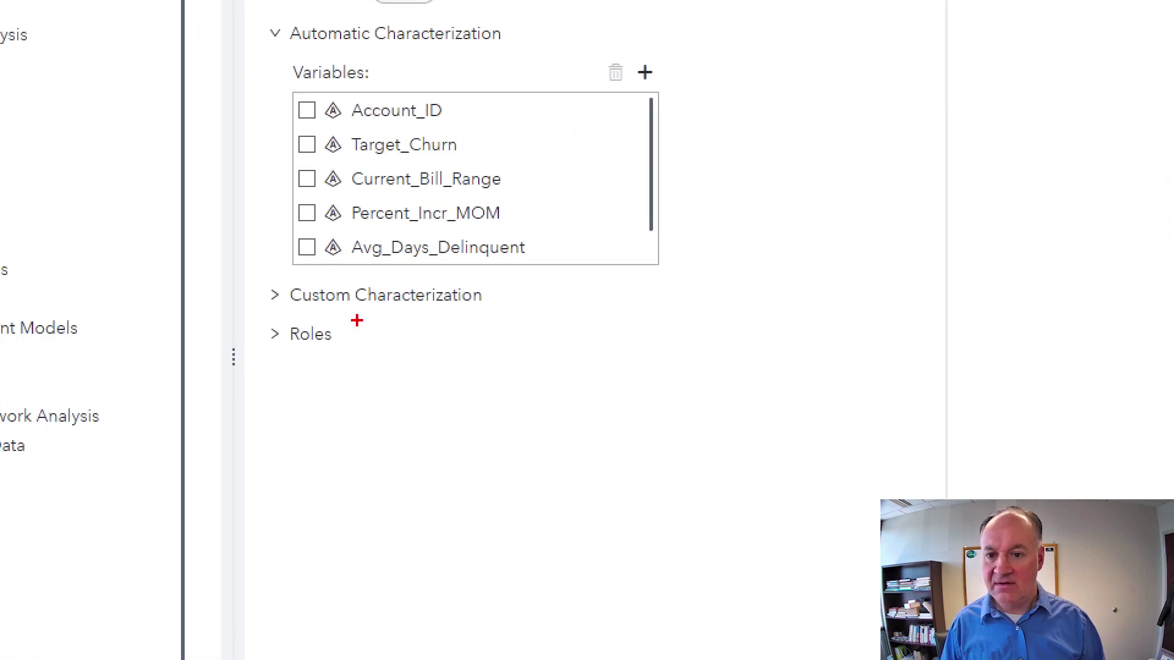
{"action": "left_click_drag", "start_coordinate": [368, 264], "coordinate": [384, 255]}
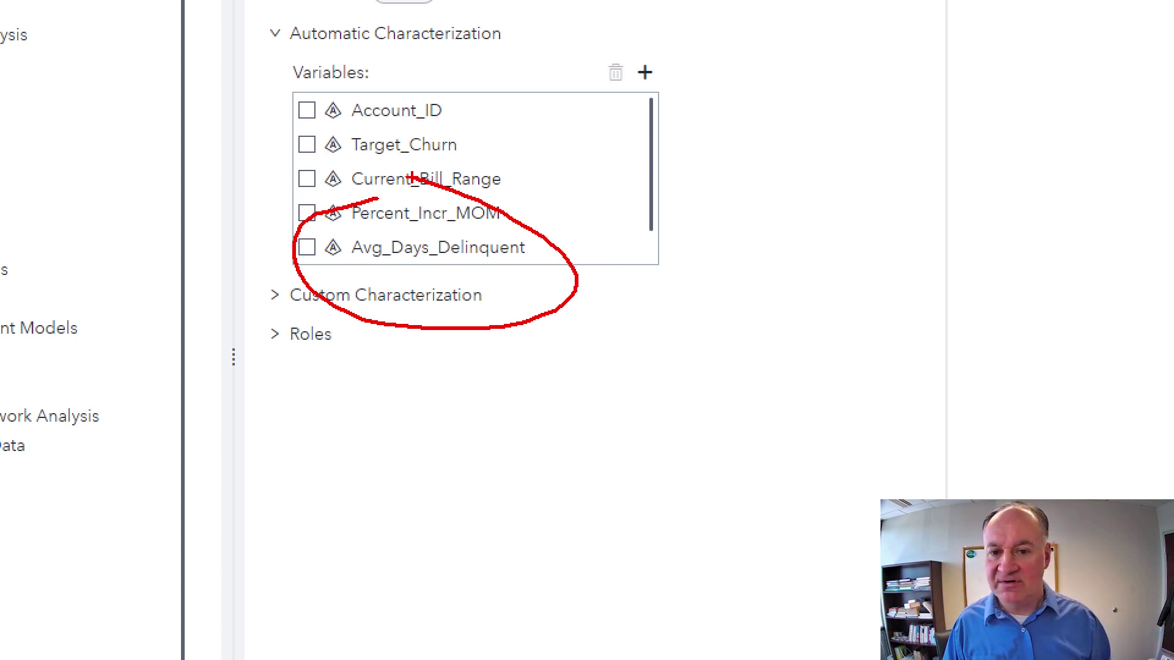
{"action": "key", "text": "Escape"}
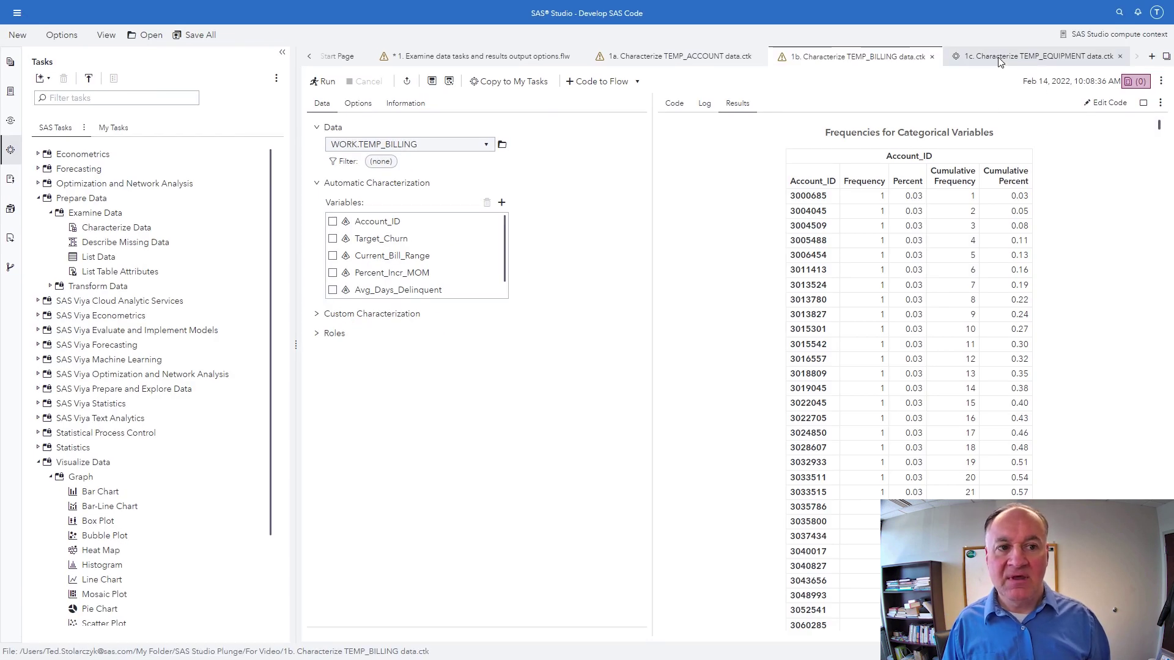
Step: Run the TEMP_EQUIPMENT characterization and check its code, log and Headset_Age results
{"action": "left_click", "coordinate": [996, 57]}
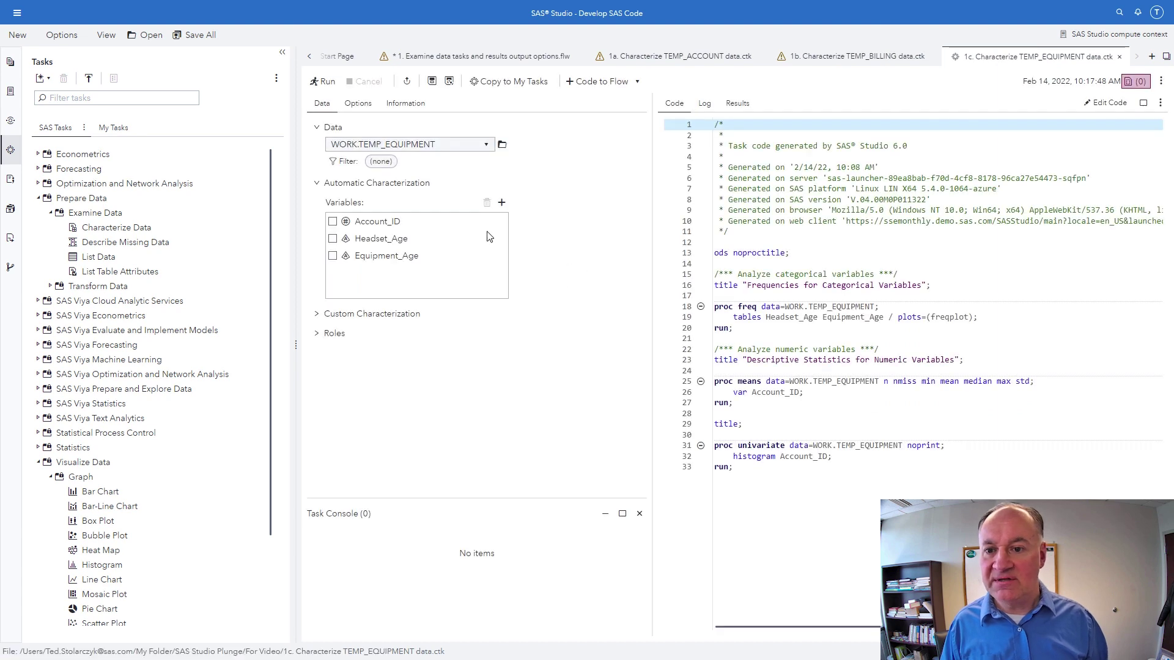
{"action": "left_click", "coordinate": [327, 83]}
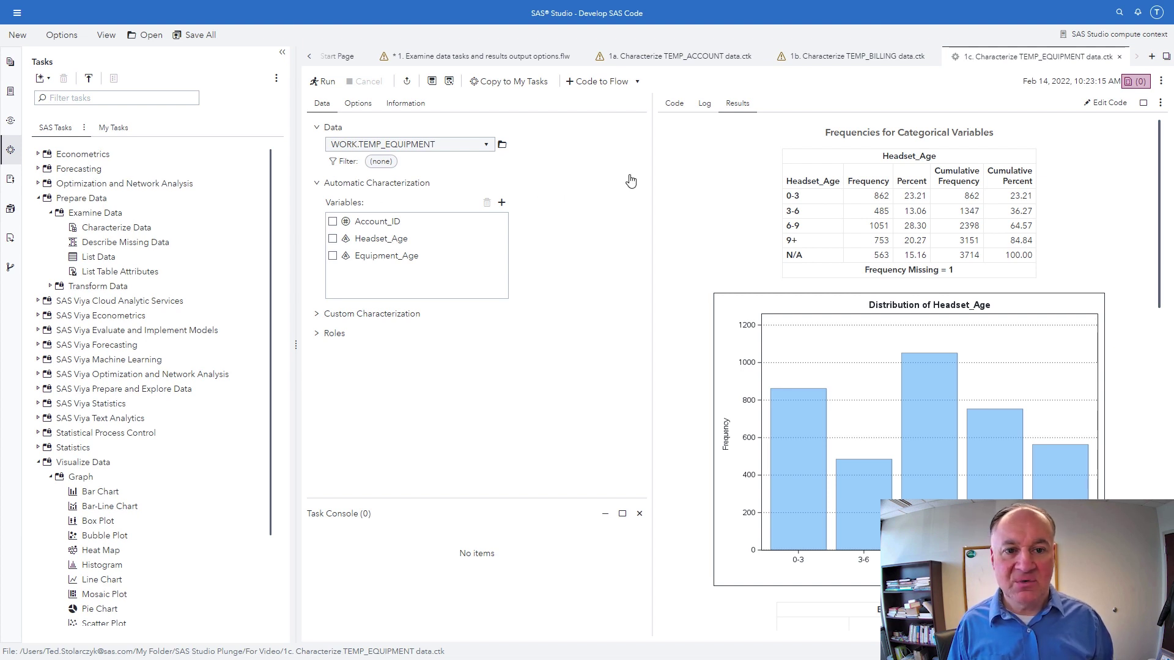
{"action": "left_click", "coordinate": [674, 104]}
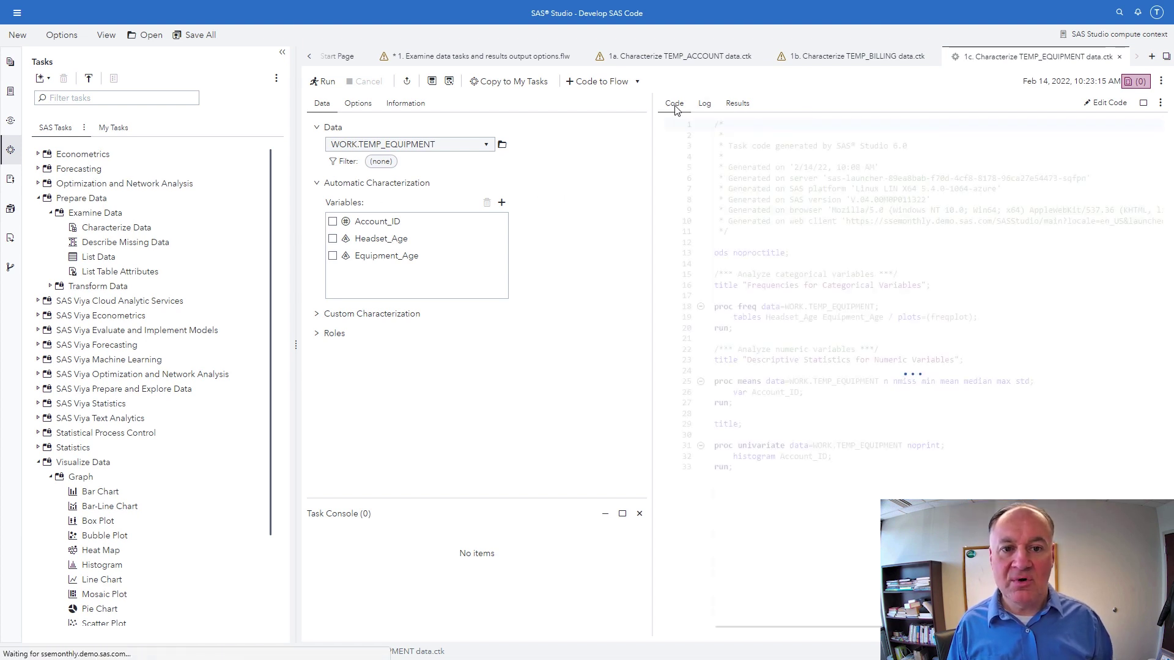
{"action": "left_click", "coordinate": [707, 105]}
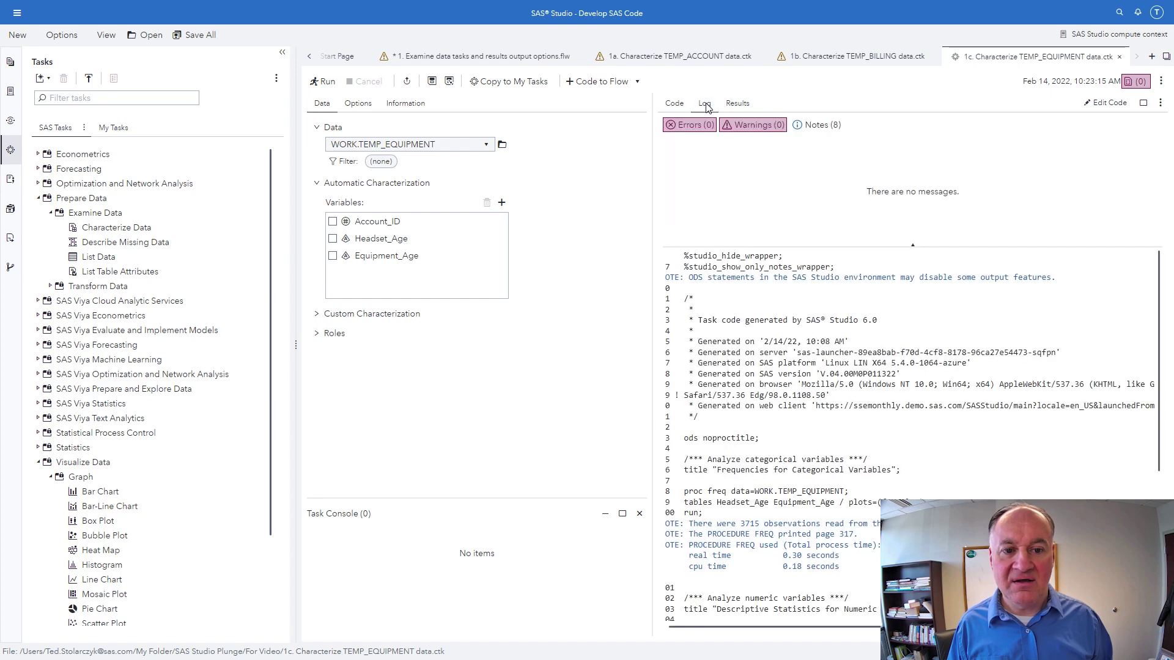
{"action": "left_click", "coordinate": [739, 105]}
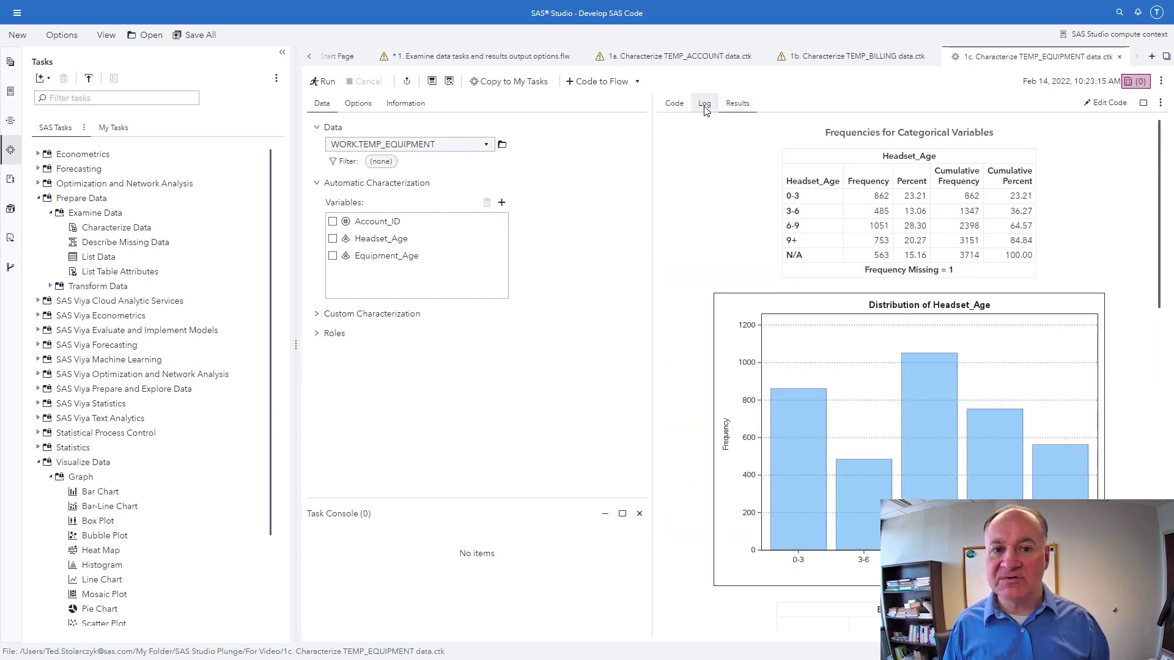
{"action": "left_click", "coordinate": [69, 41]}
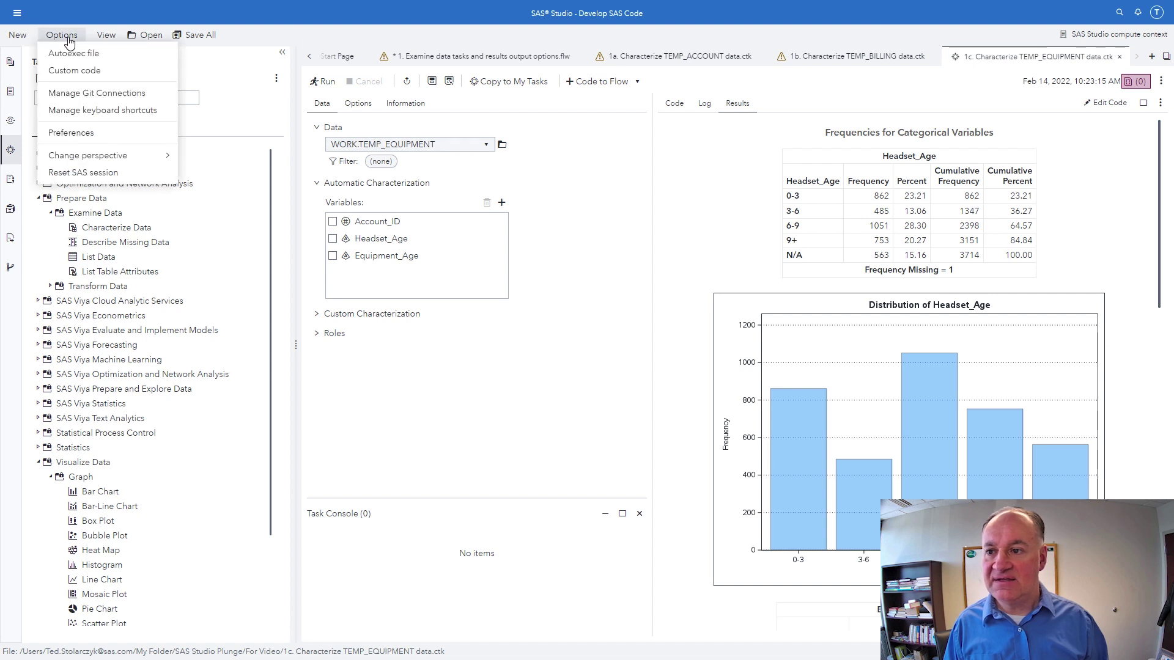
{"action": "left_click", "coordinate": [91, 139]}
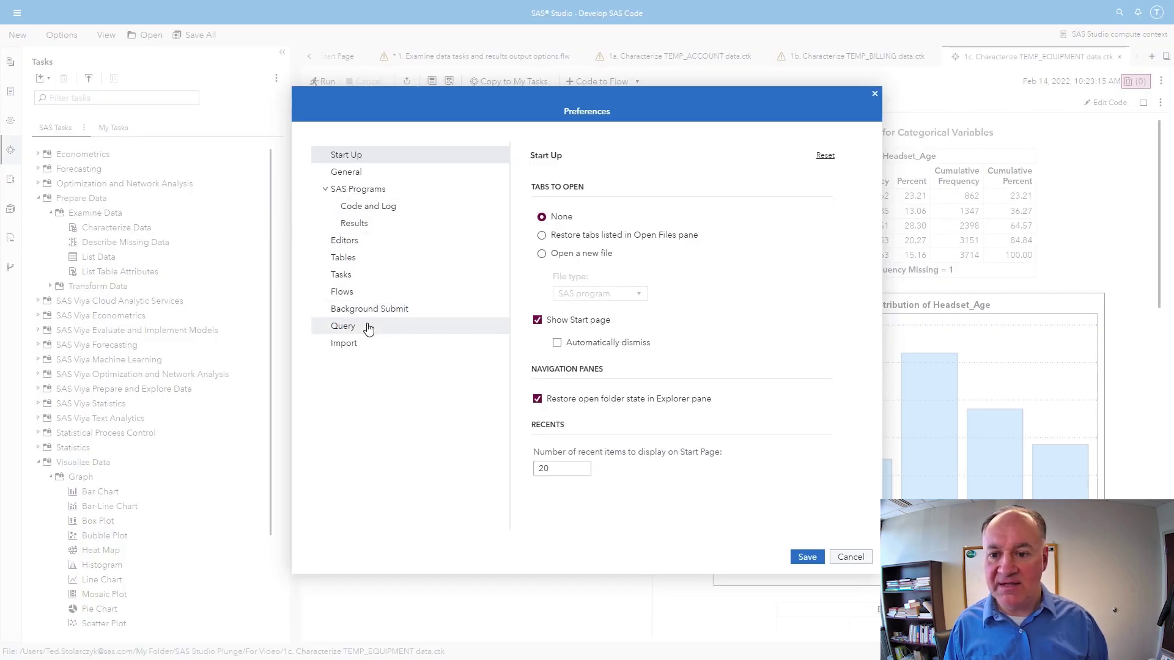
{"action": "left_click", "coordinate": [360, 226]}
{"action": "mouse_move", "coordinate": [859, 274]}
{"action": "left_mouse_down"}
{"action": "mouse_move", "coordinate": [856, 404]}
{"action": "mouse_move", "coordinate": [873, 502]}
{"action": "left_mouse_up"}
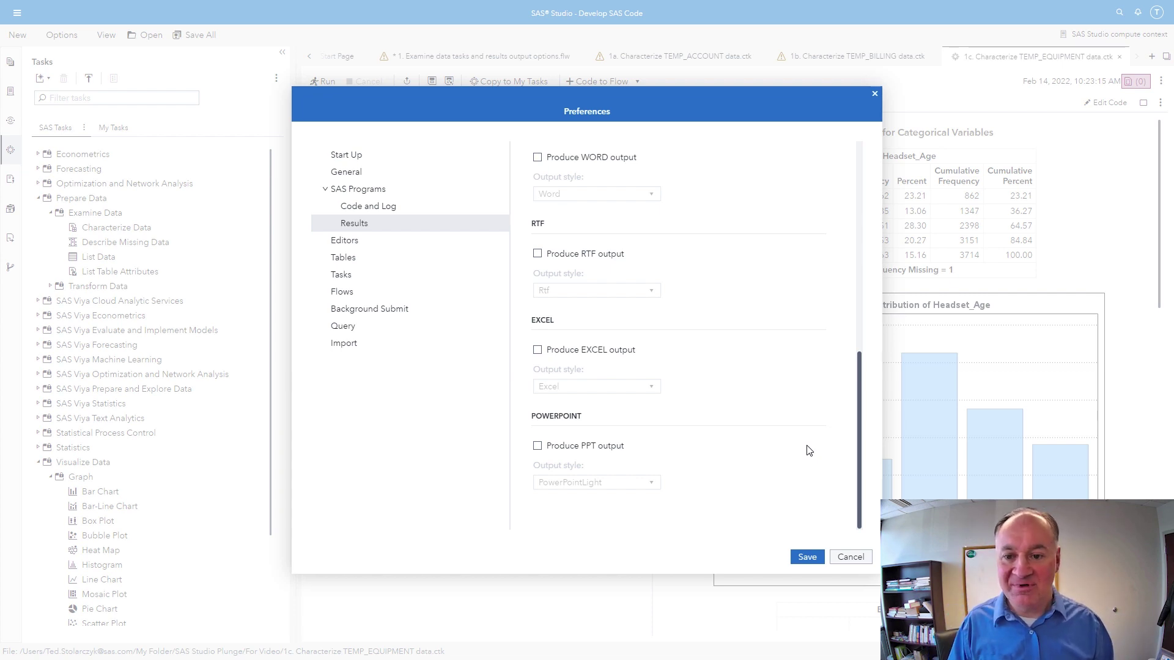
{"action": "left_click", "coordinate": [854, 563]}
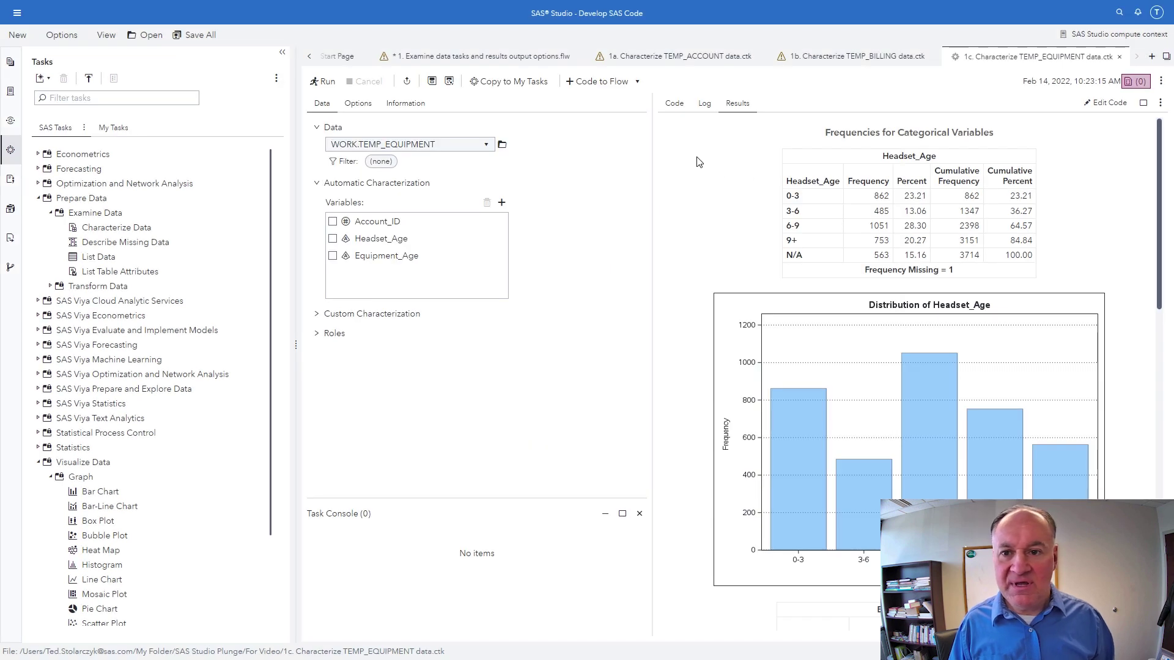
Step: Add the 1c task to '1. Examine data tasks' and connect TEMP_EQUIPMENT to it
{"action": "left_click", "coordinate": [635, 84]}
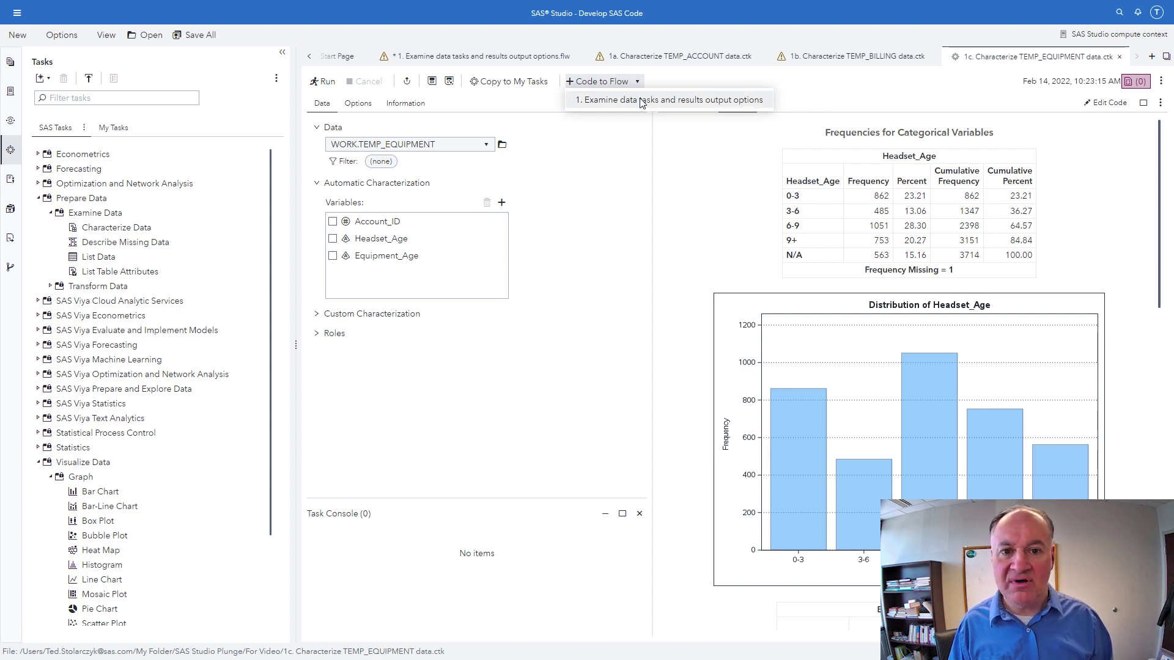
{"action": "left_click", "coordinate": [641, 100]}
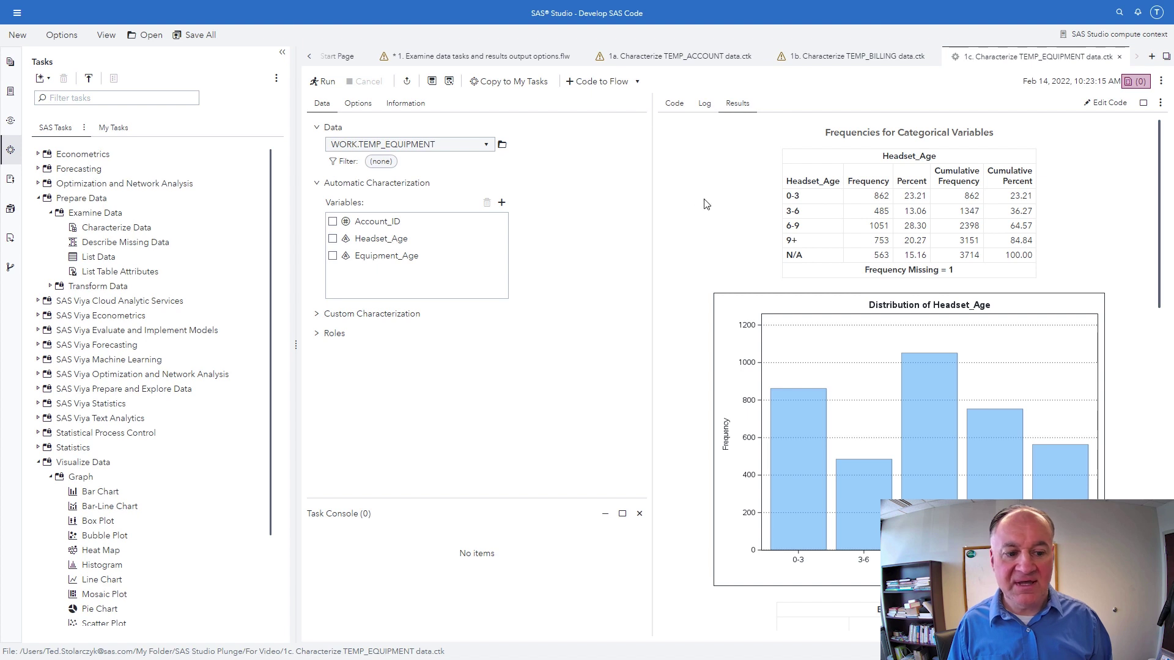
{"action": "left_click", "coordinate": [1166, 59]}
{"action": "left_click", "coordinate": [1053, 94]}
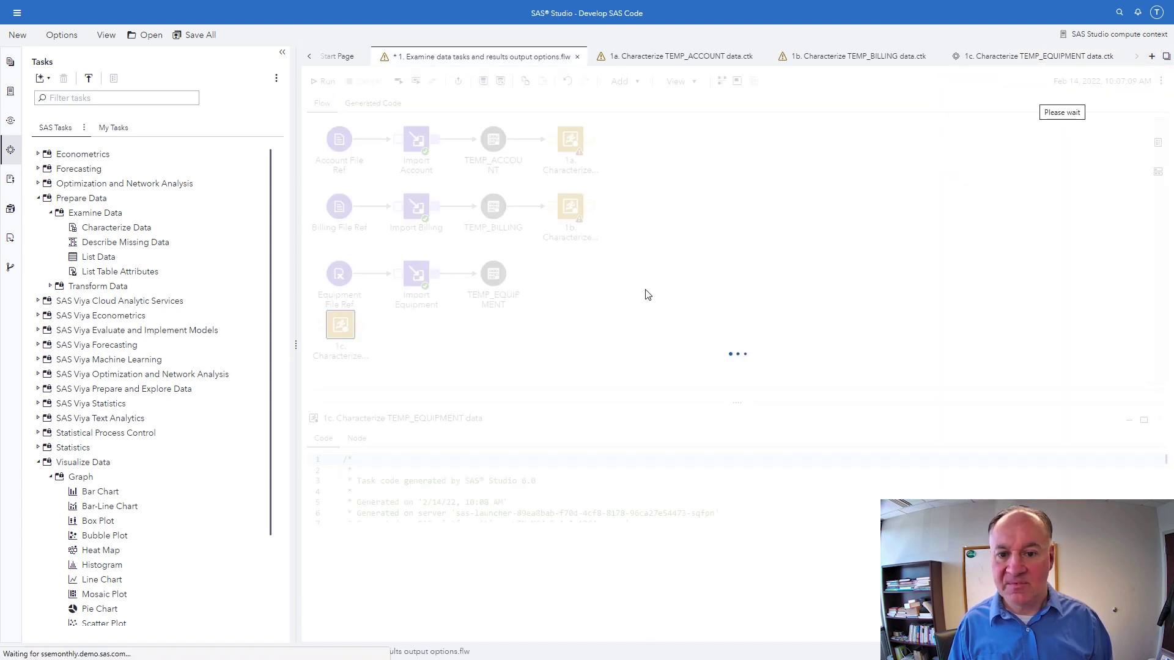
{"action": "left_click_drag", "start_coordinate": [341, 329], "coordinate": [563, 283]}
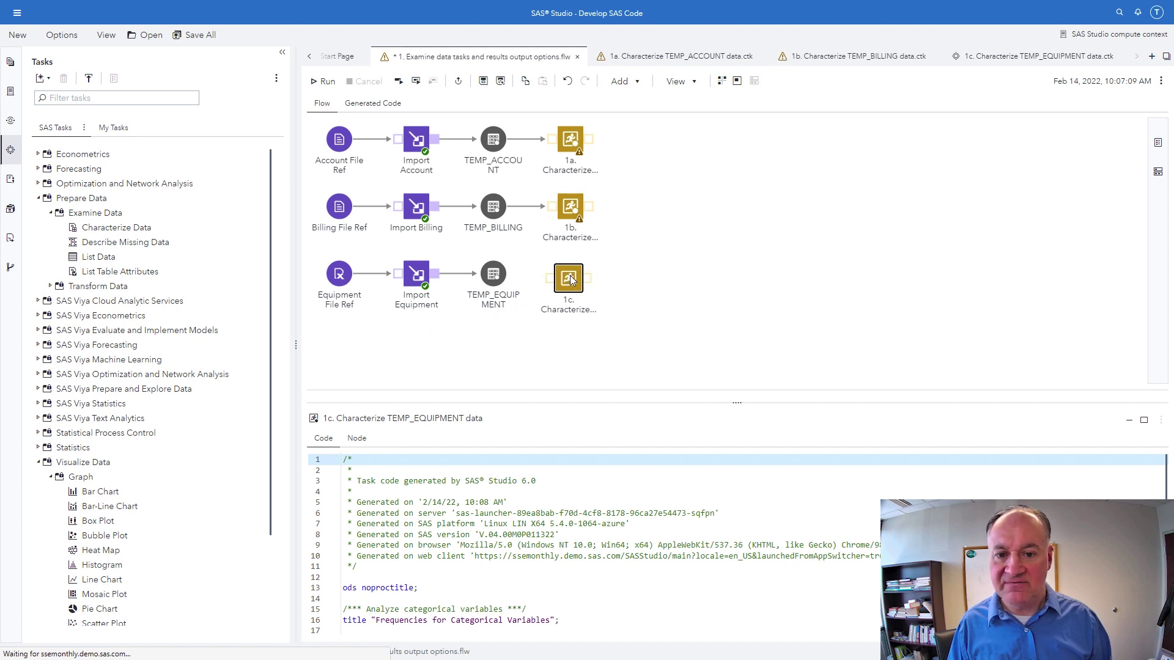
{"action": "left_click", "coordinate": [501, 280]}
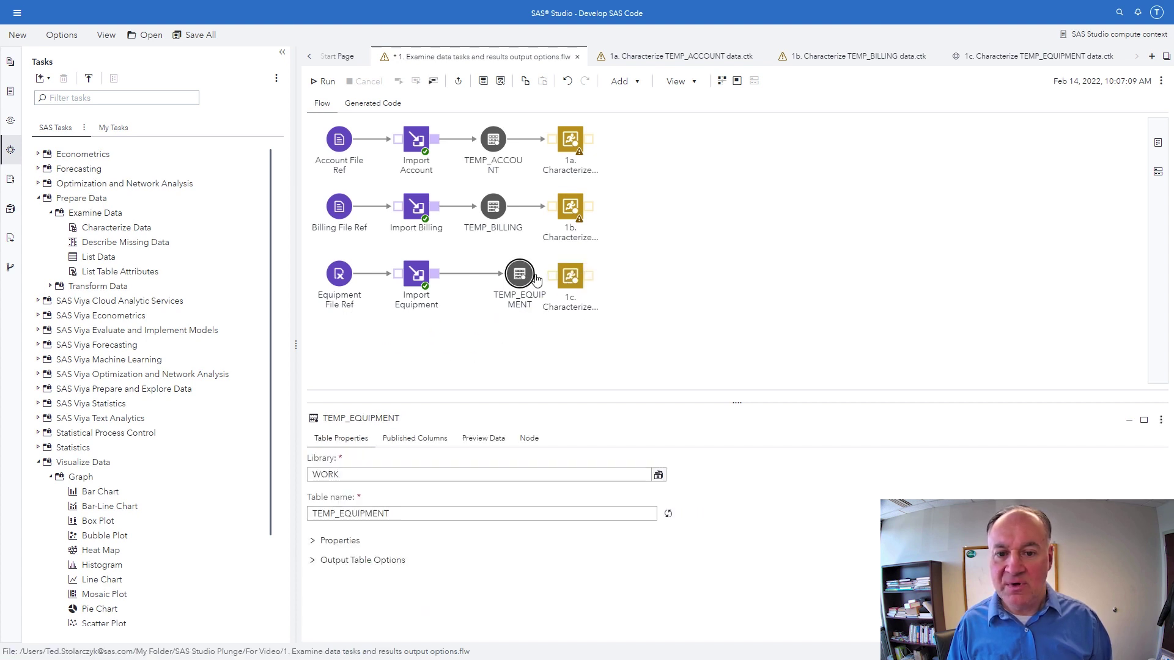
{"action": "mouse_move", "coordinate": [507, 276]}
{"action": "left_mouse_down"}
{"action": "mouse_move", "coordinate": [561, 280]}
{"action": "mouse_move", "coordinate": [502, 282]}
{"action": "mouse_move", "coordinate": [546, 281]}
{"action": "left_mouse_up"}
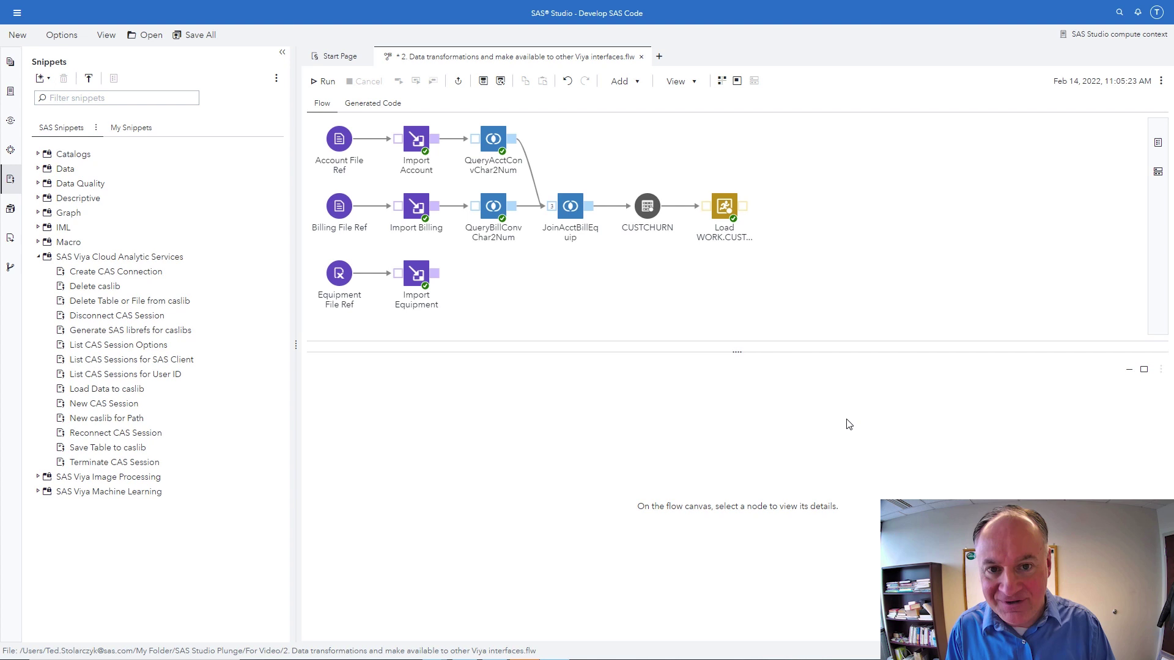
{"action": "left_click", "coordinate": [622, 82]}
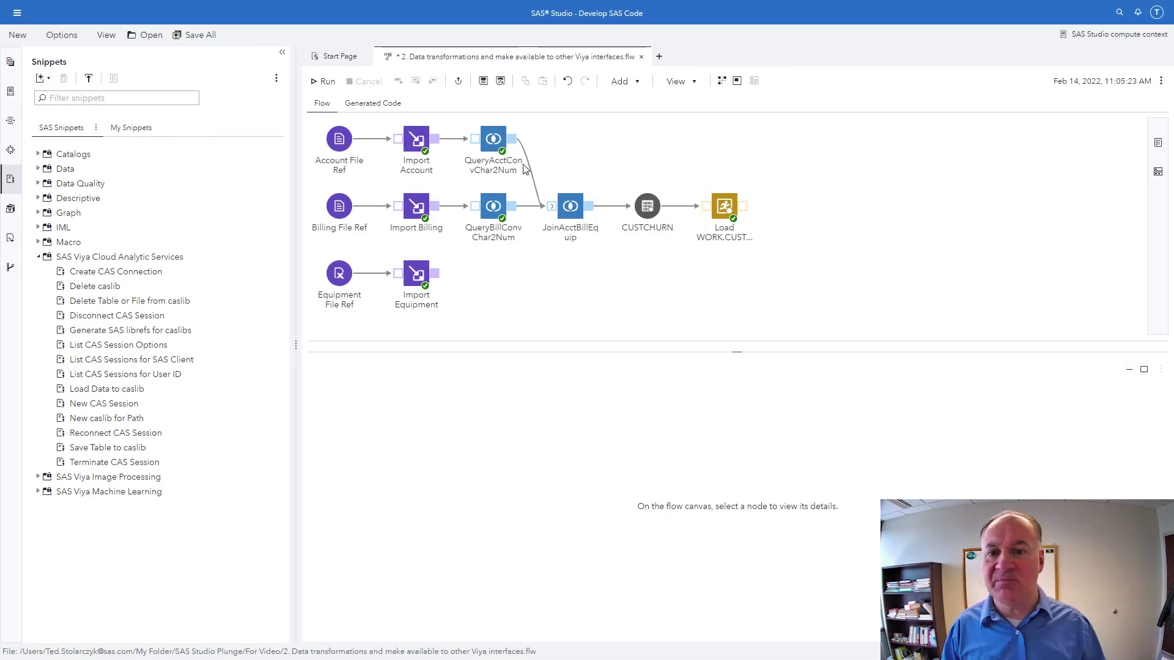
{"action": "left_click", "coordinate": [499, 138]}
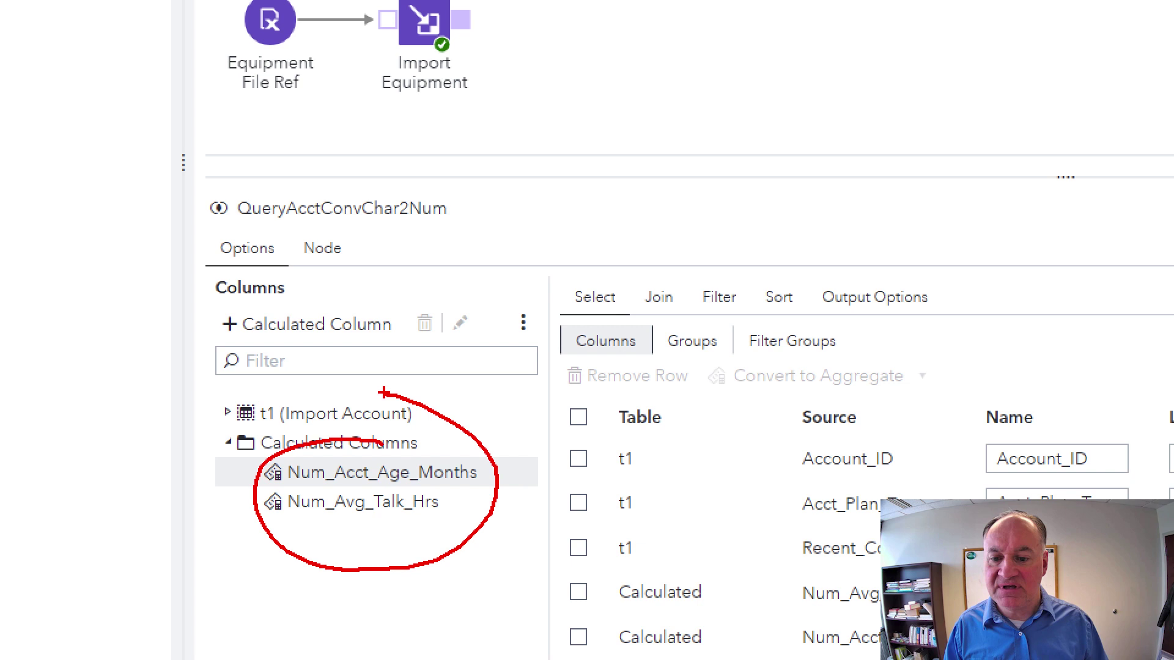
{"action": "right_click", "coordinate": [435, 503]}
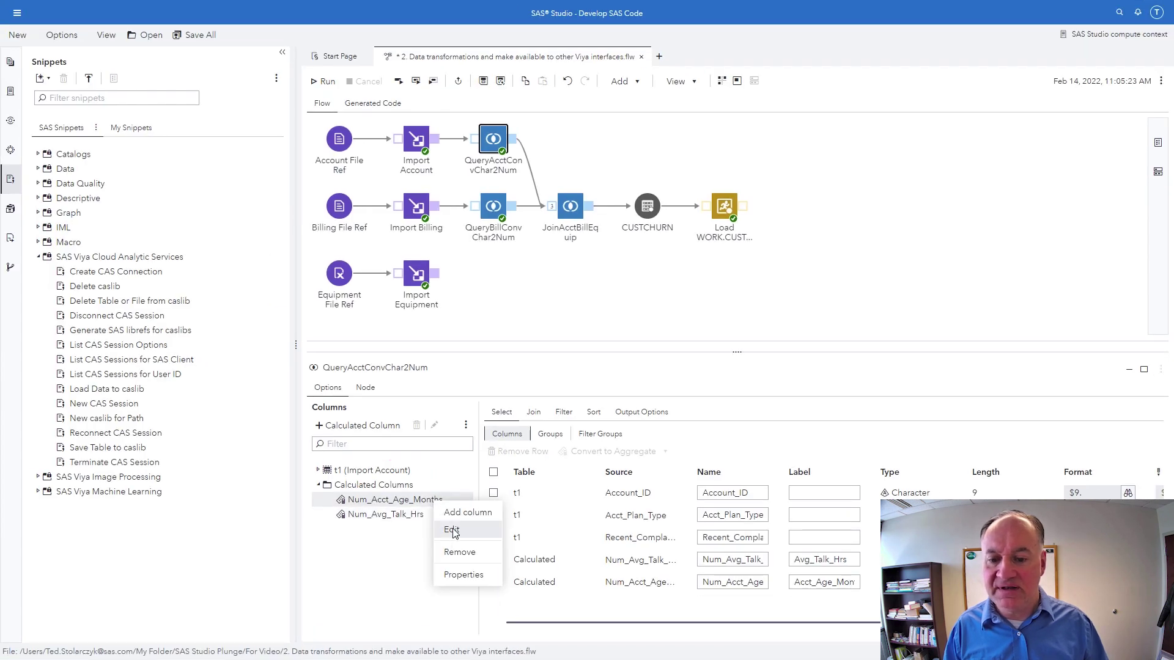
{"action": "left_click", "coordinate": [453, 531]}
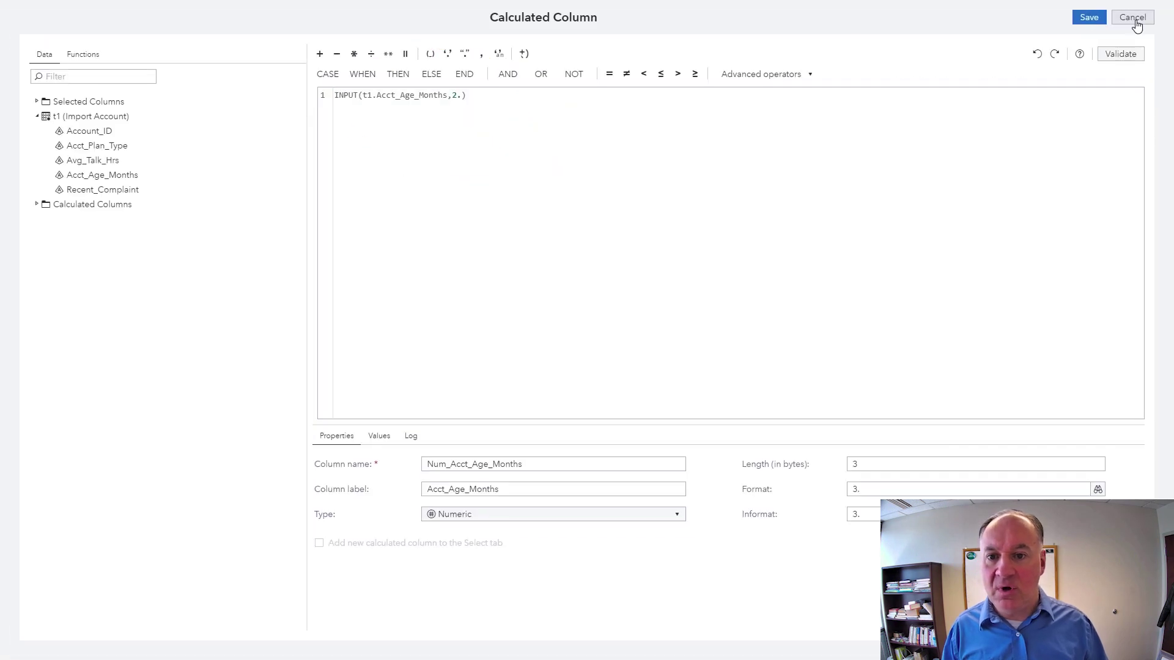
{"action": "left_click", "coordinate": [1132, 17]}
{"action": "left_click", "coordinate": [494, 207]}
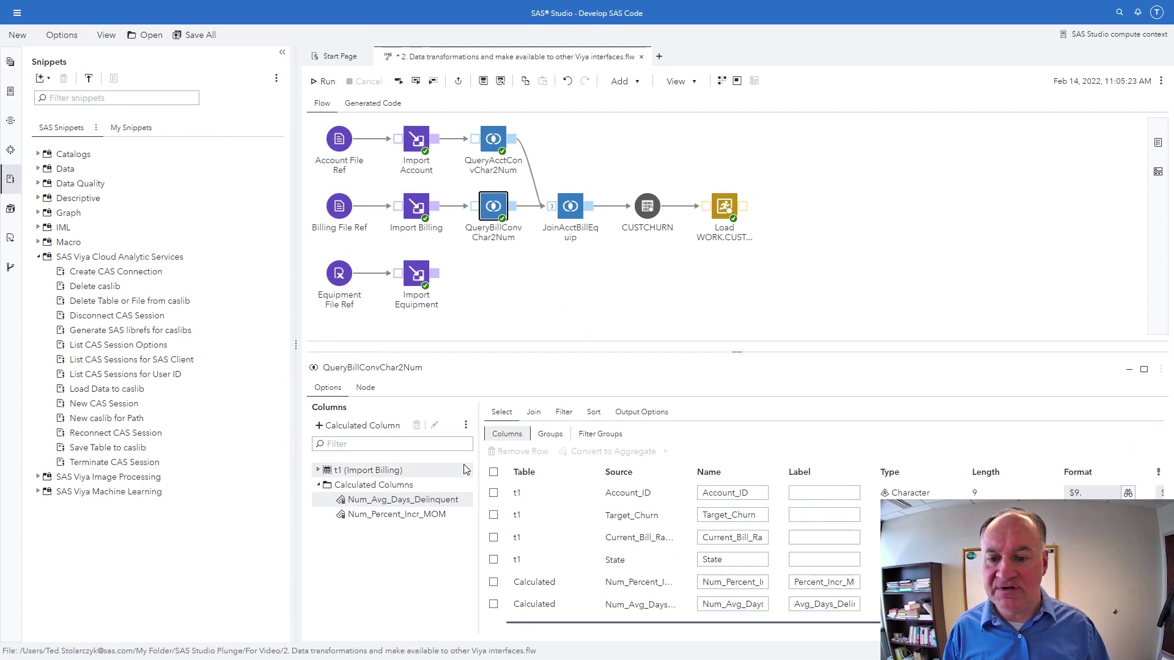
{"action": "right_click", "coordinate": [428, 505]}
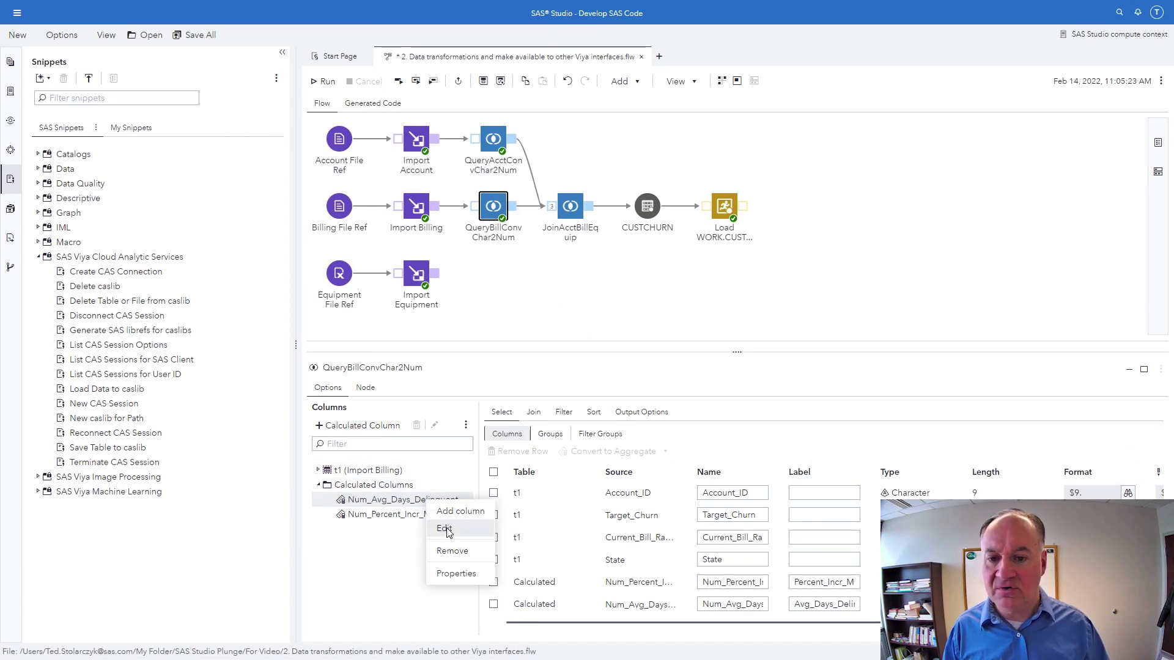
{"action": "left_click", "coordinate": [444, 529]}
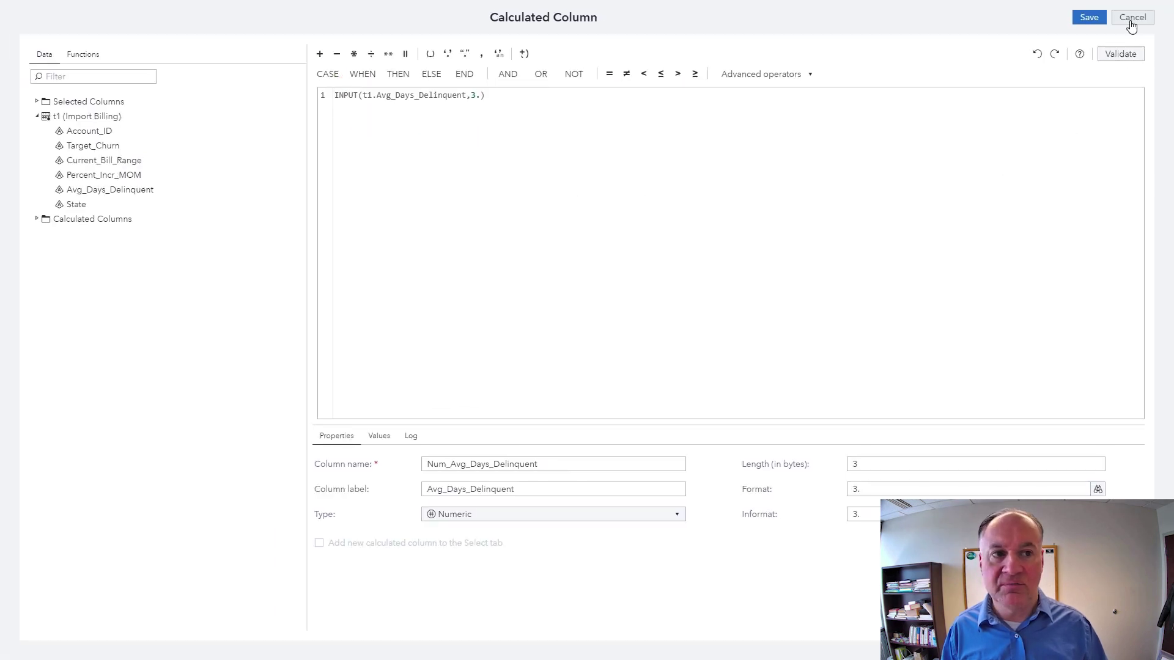
{"action": "left_click", "coordinate": [1130, 19]}
{"action": "left_click", "coordinate": [648, 285]}
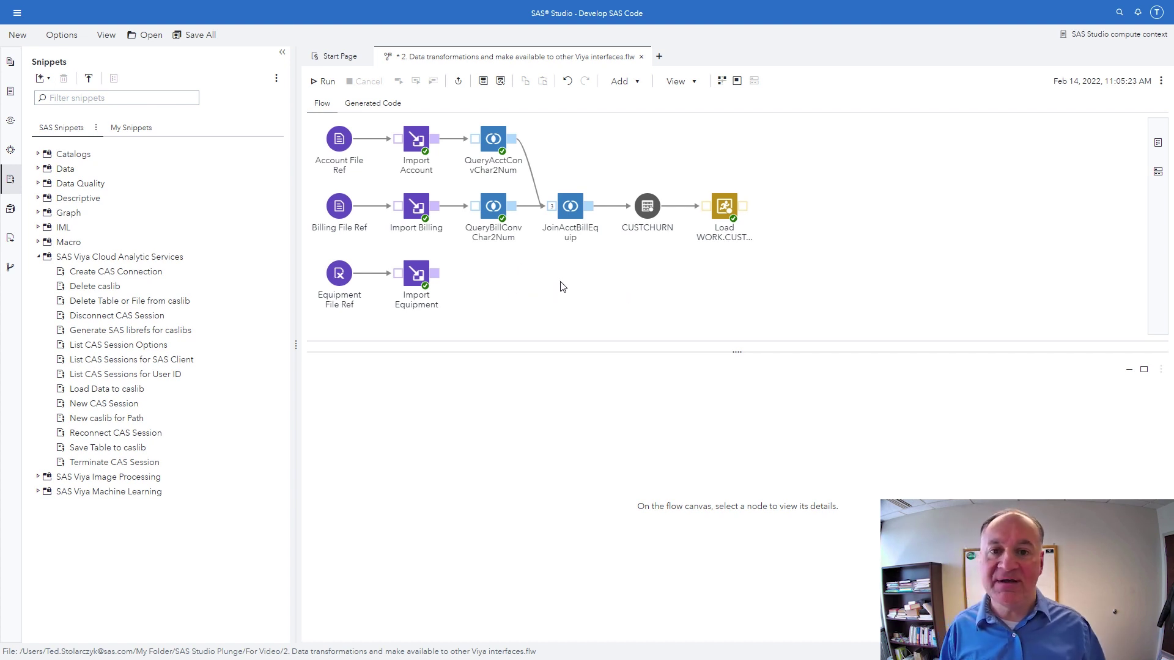
Step: Add a Query node beside Import Equipment and feed Import Equipment into it
{"action": "left_click", "coordinate": [636, 84]}
{"action": "left_click", "coordinate": [625, 270]}
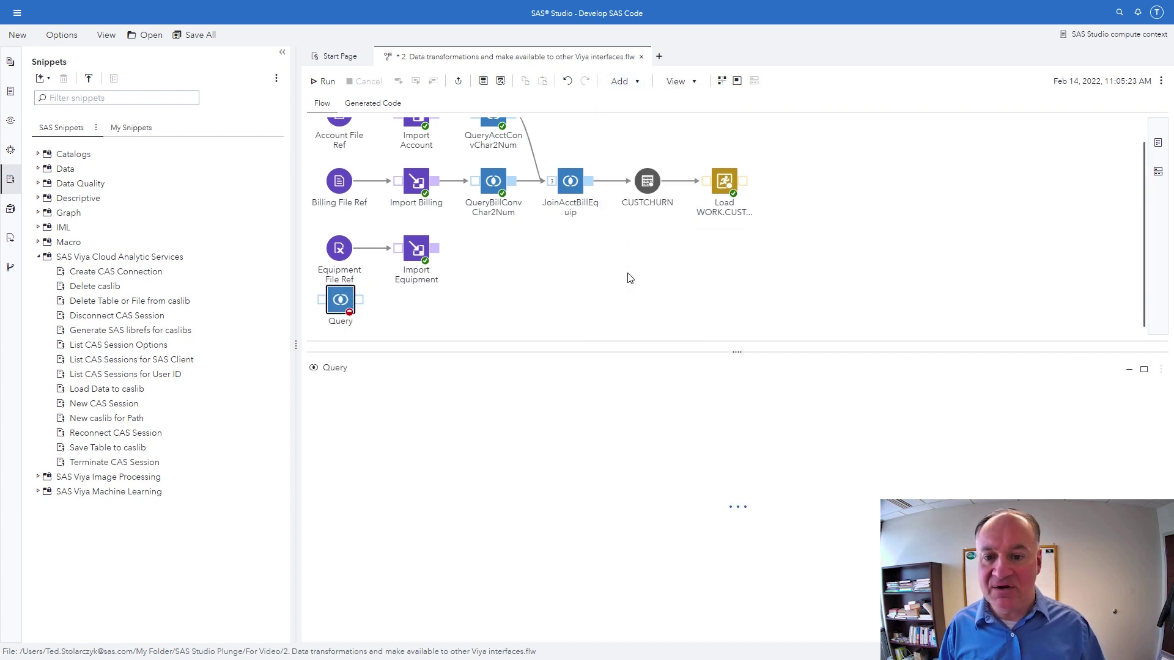
{"action": "left_click_drag", "start_coordinate": [340, 299], "coordinate": [496, 251]}
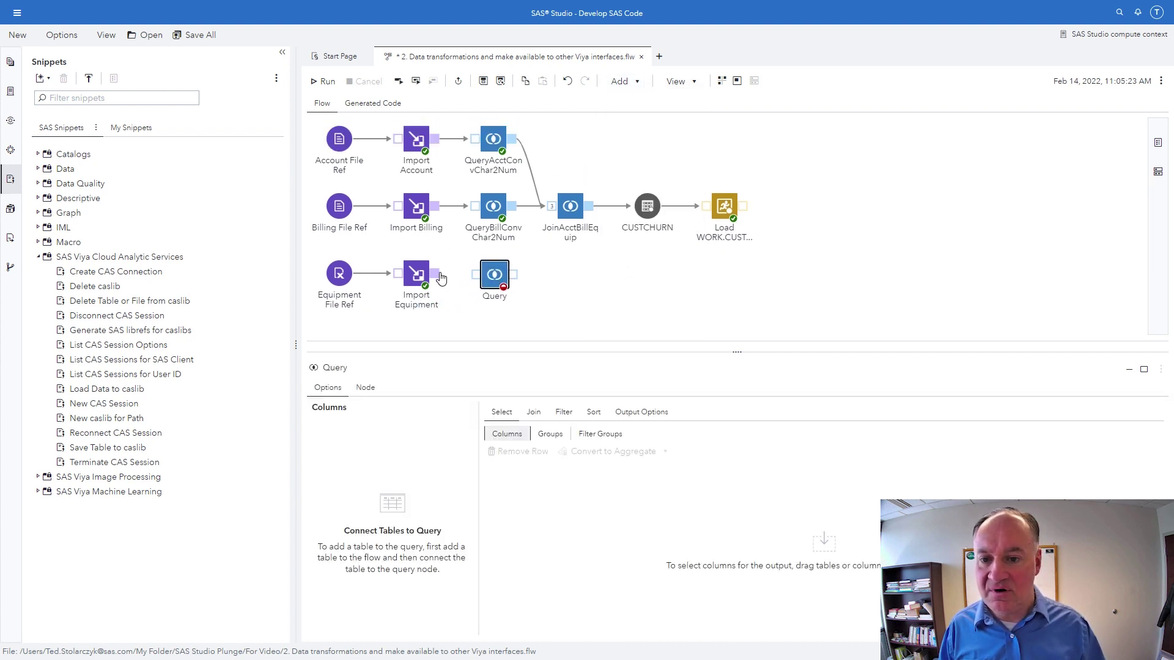
{"action": "left_click_drag", "start_coordinate": [442, 278], "coordinate": [476, 275]}
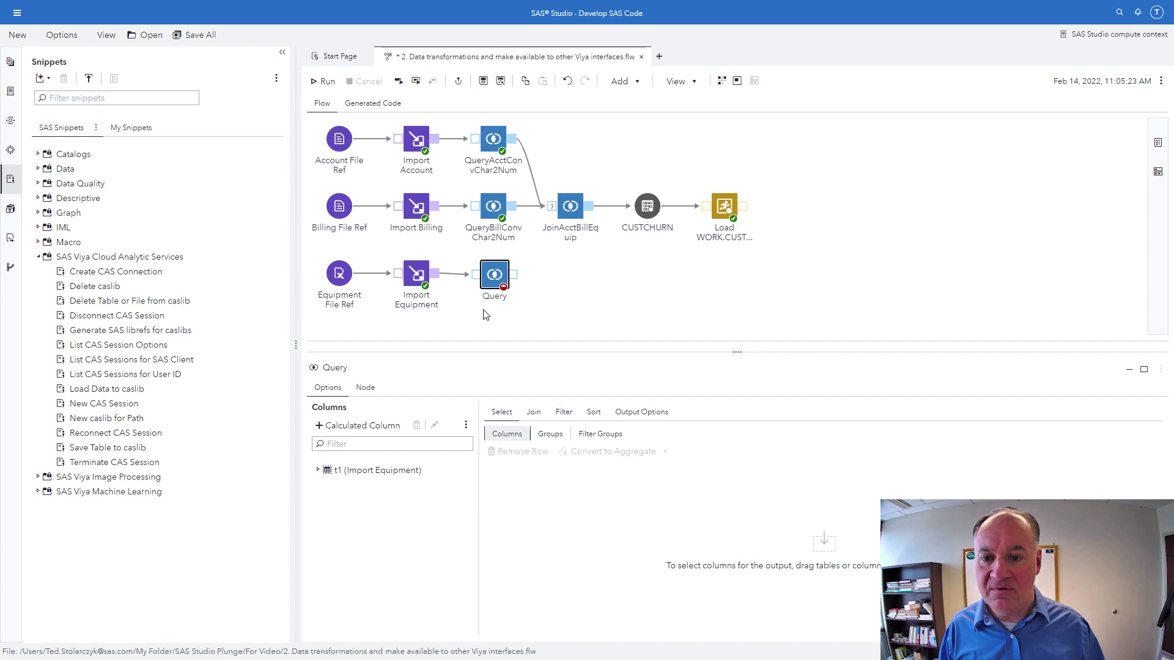
Step: Start a new calculated column from the t1 columns, with the Functions list showing
{"action": "double_click", "coordinate": [357, 470]}
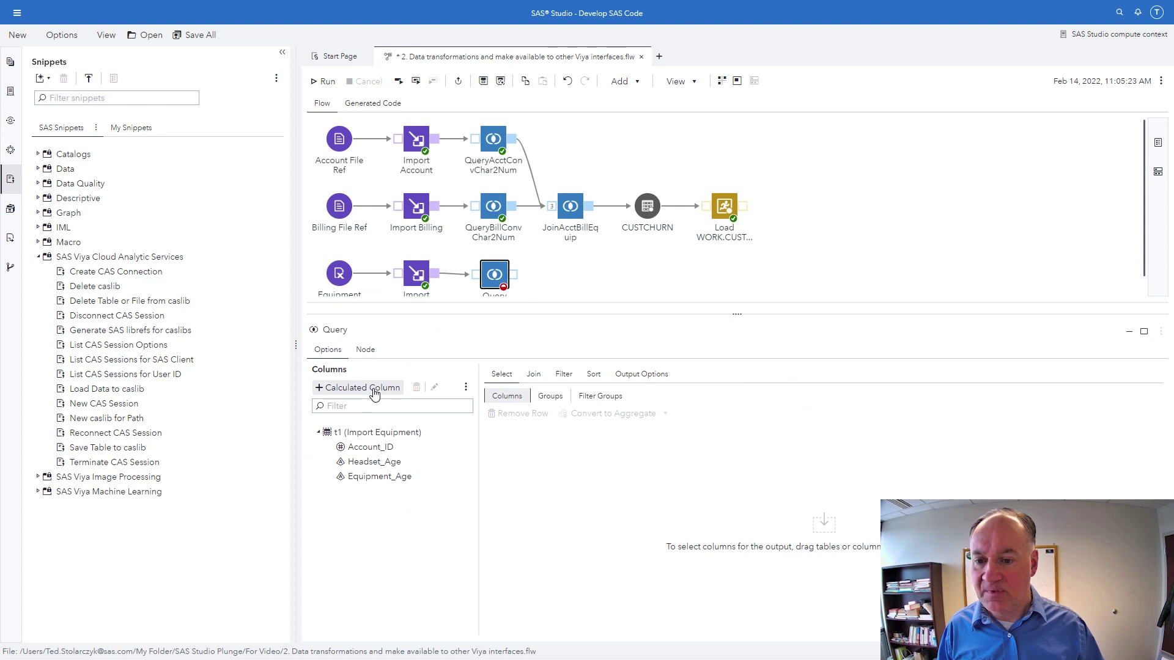
{"action": "left_click", "coordinate": [375, 388]}
{"action": "left_click", "coordinate": [87, 56]}
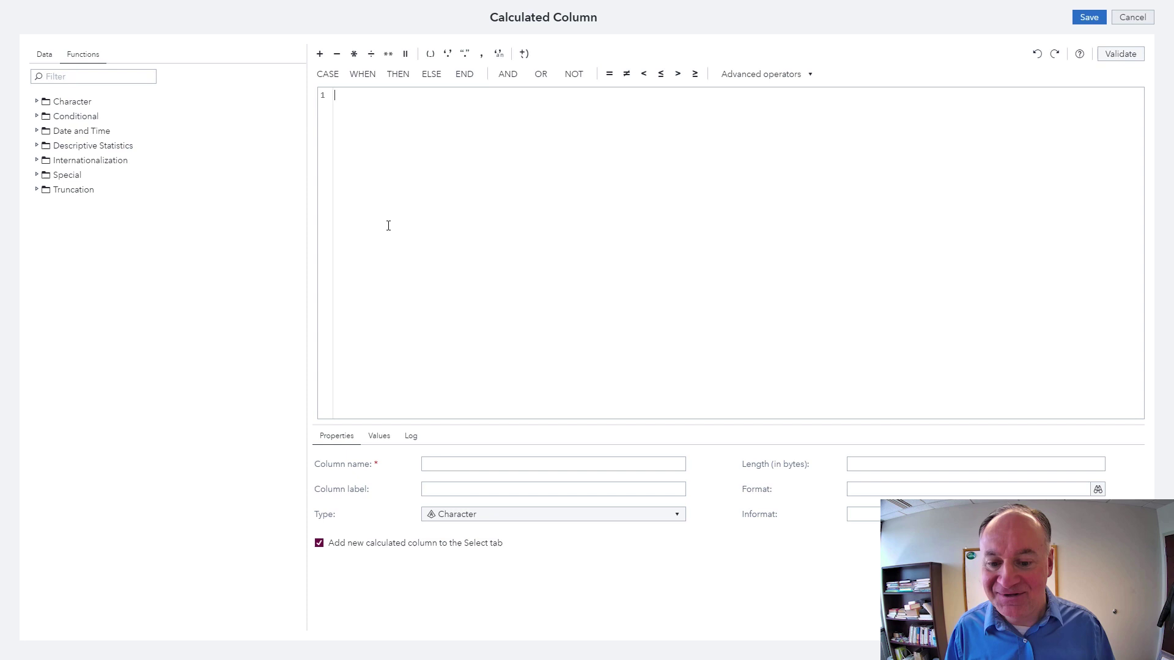
Step: Search the functions and insert COMPRESS with PUT nested inside it
{"action": "type", "text": "put"}
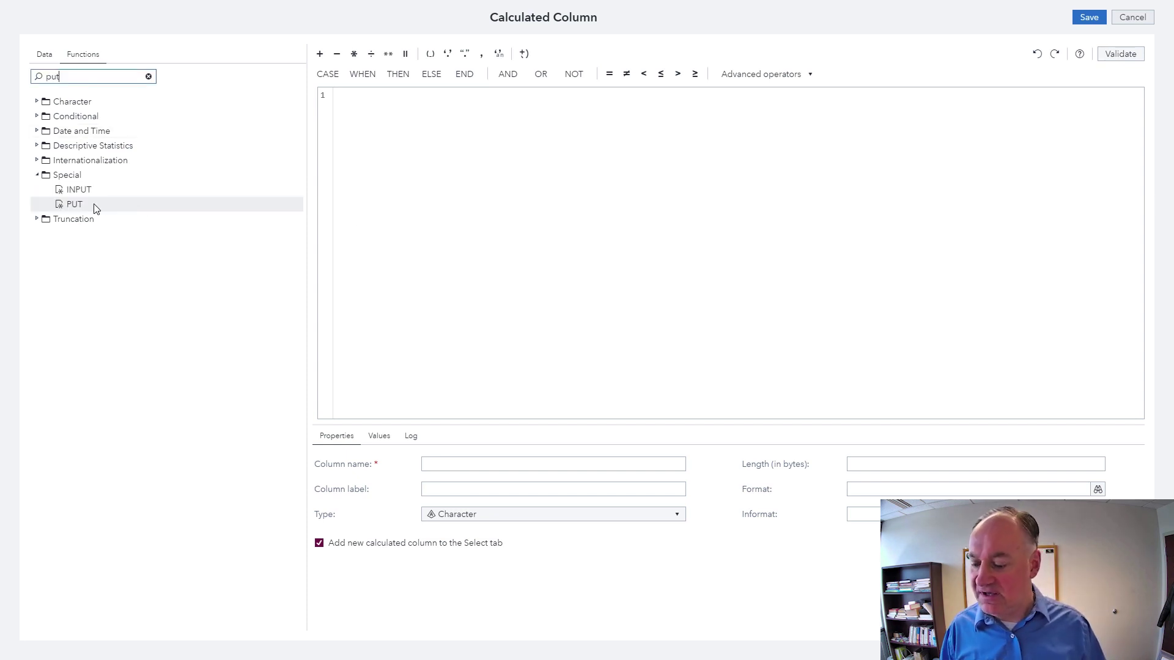
{"action": "key", "text": "ctrl+1"}
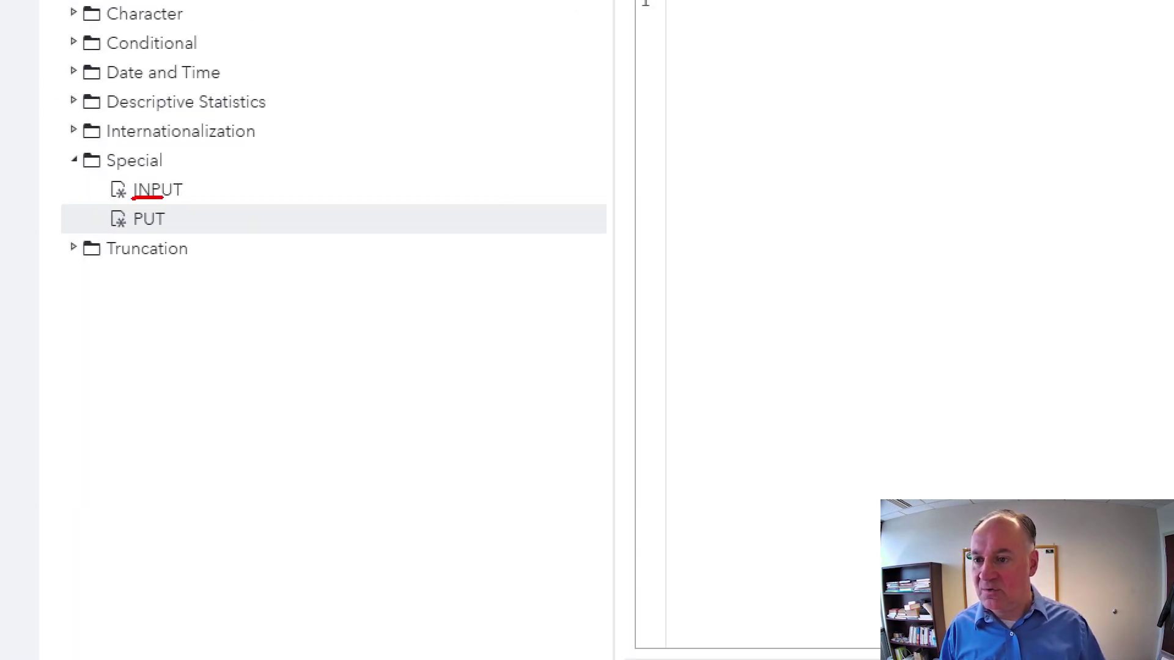
{"action": "left_click_drag", "start_coordinate": [84, 193], "coordinate": [93, 194]}
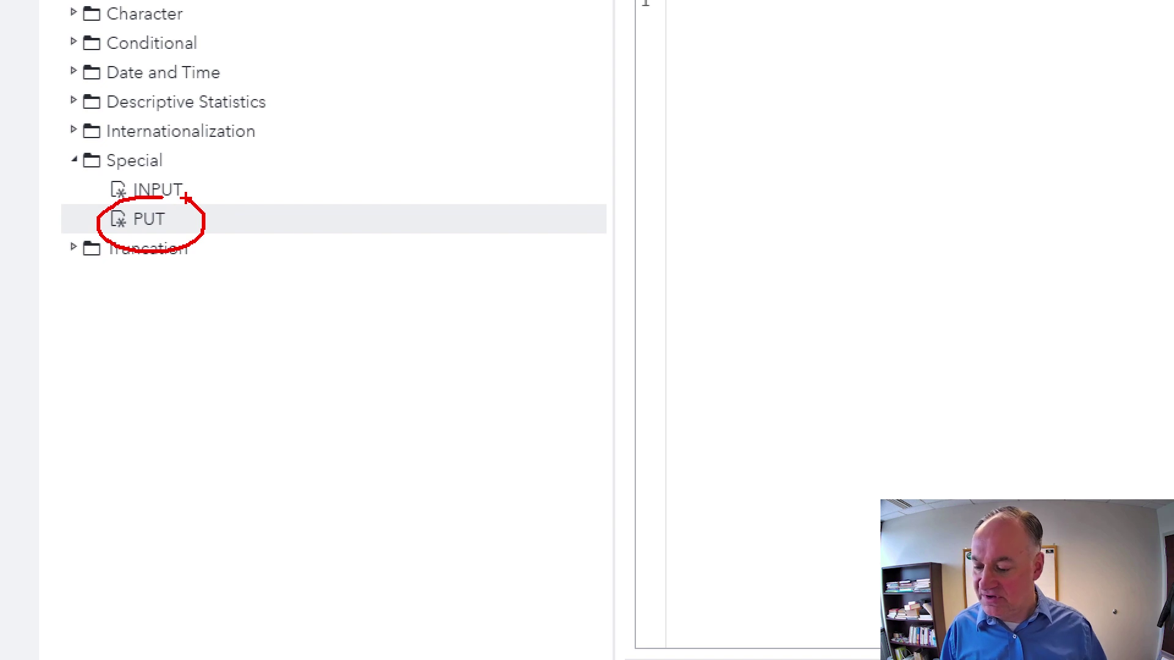
{"action": "key", "text": "Escape"}
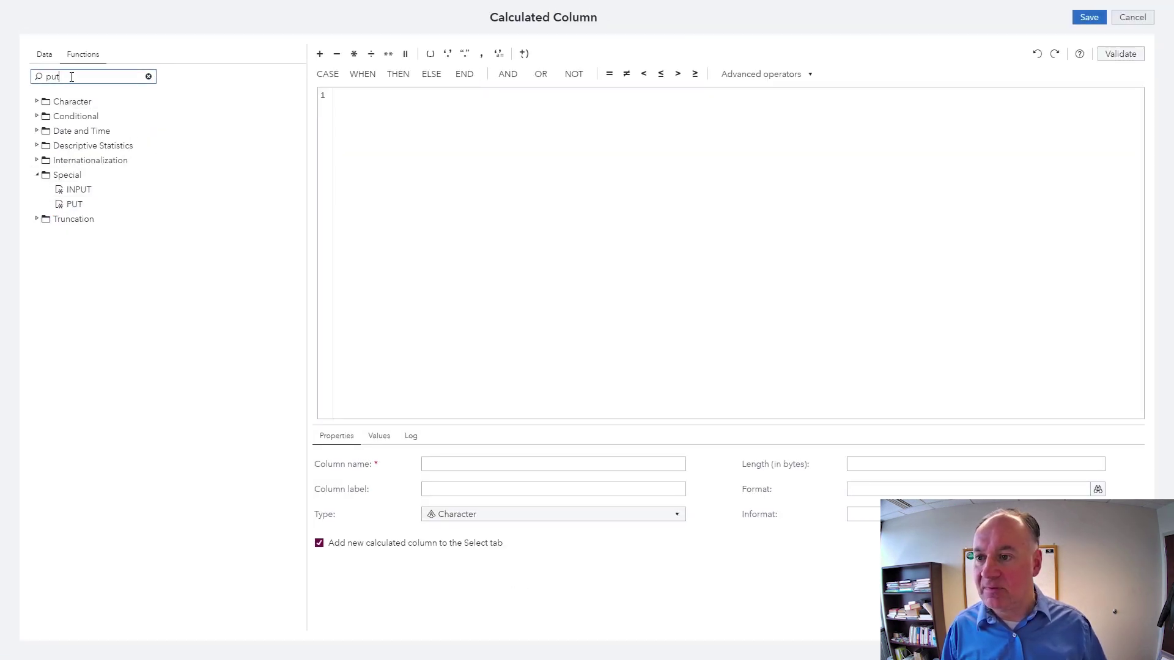
{"action": "left_click_drag", "start_coordinate": [68, 75], "coordinate": [35, 79]}
{"action": "type", "text": "compress"}
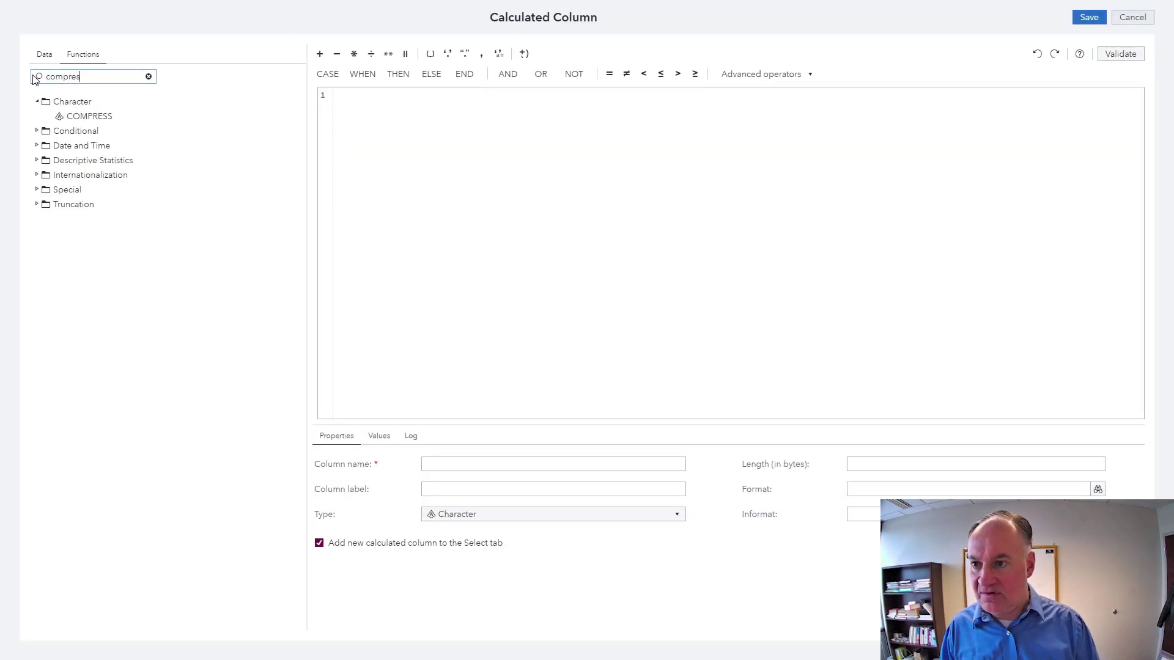
{"action": "key", "text": "ctrl+1"}
{"action": "left_click_drag", "start_coordinate": [159, 101], "coordinate": [212, 98]}
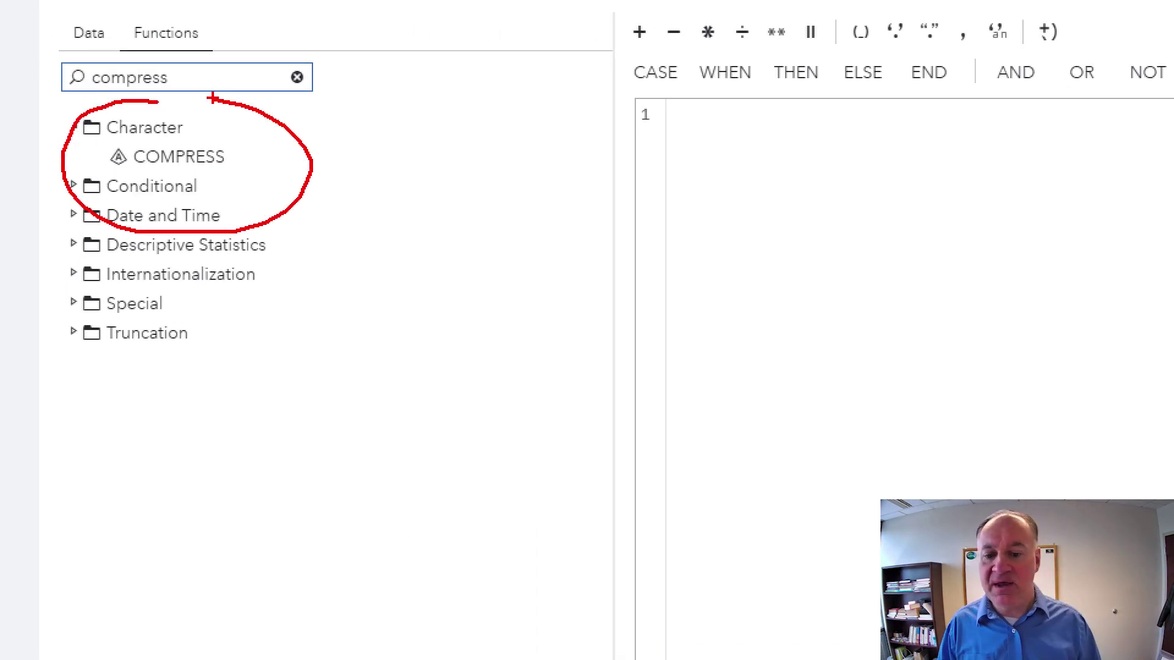
{"action": "key", "text": "Escape"}
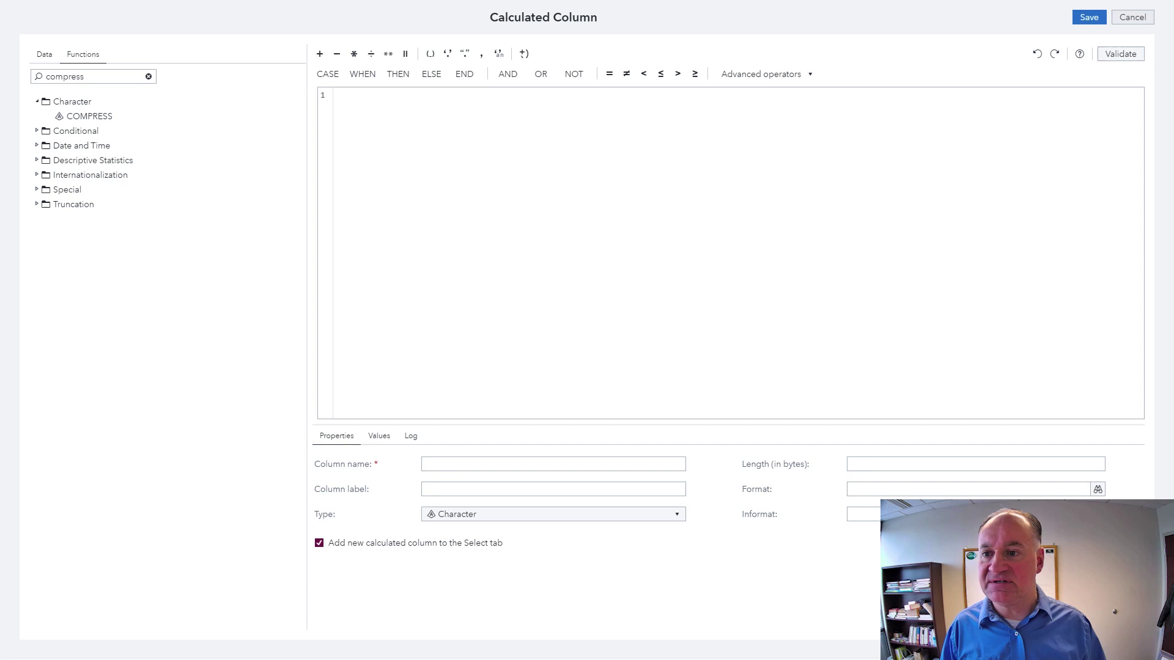
{"action": "double_click", "coordinate": [112, 117]}
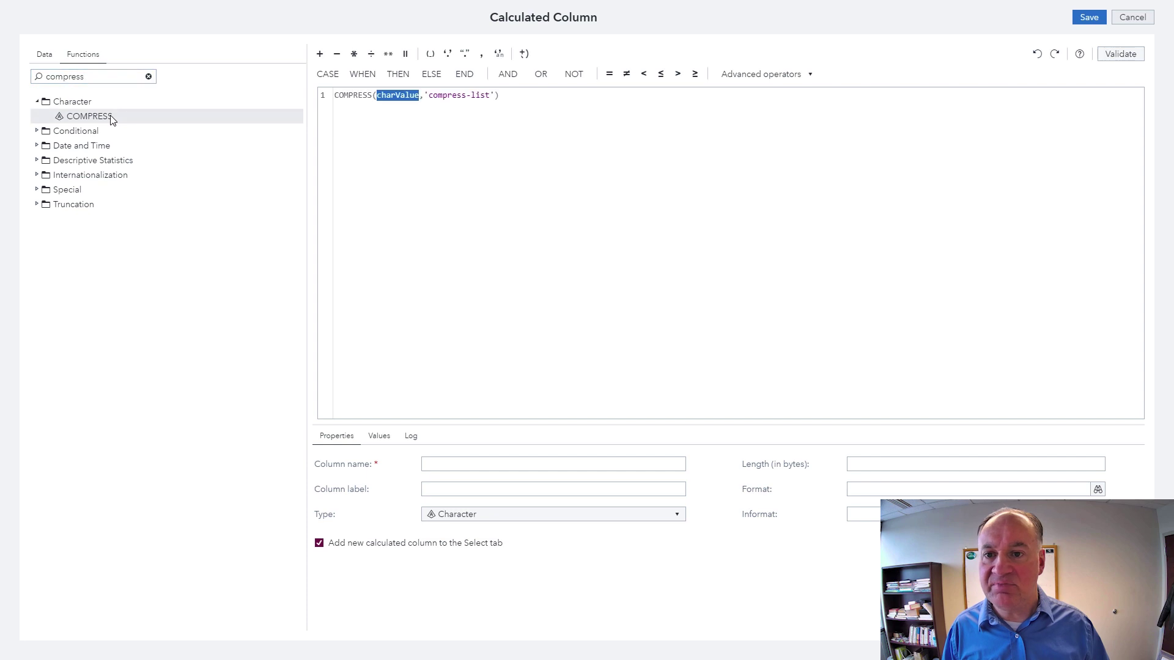
{"action": "double_click", "coordinate": [32, 78]}
{"action": "type", "text": "p"}
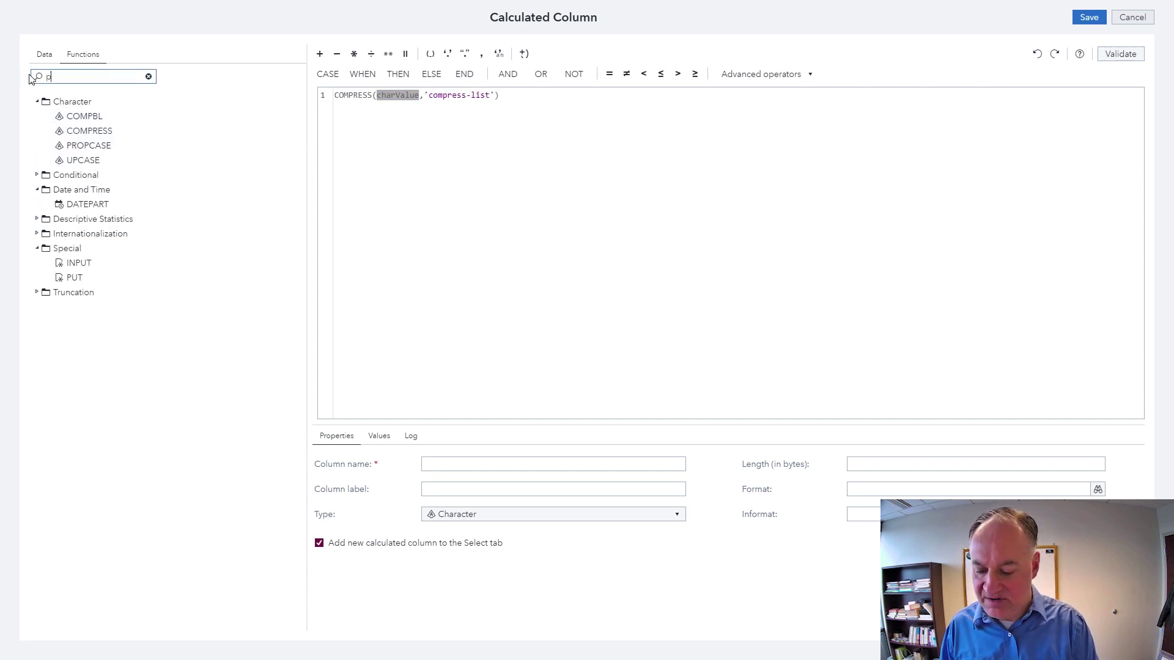
{"action": "type", "text": "ut"}
{"action": "double_click", "coordinate": [88, 203]}
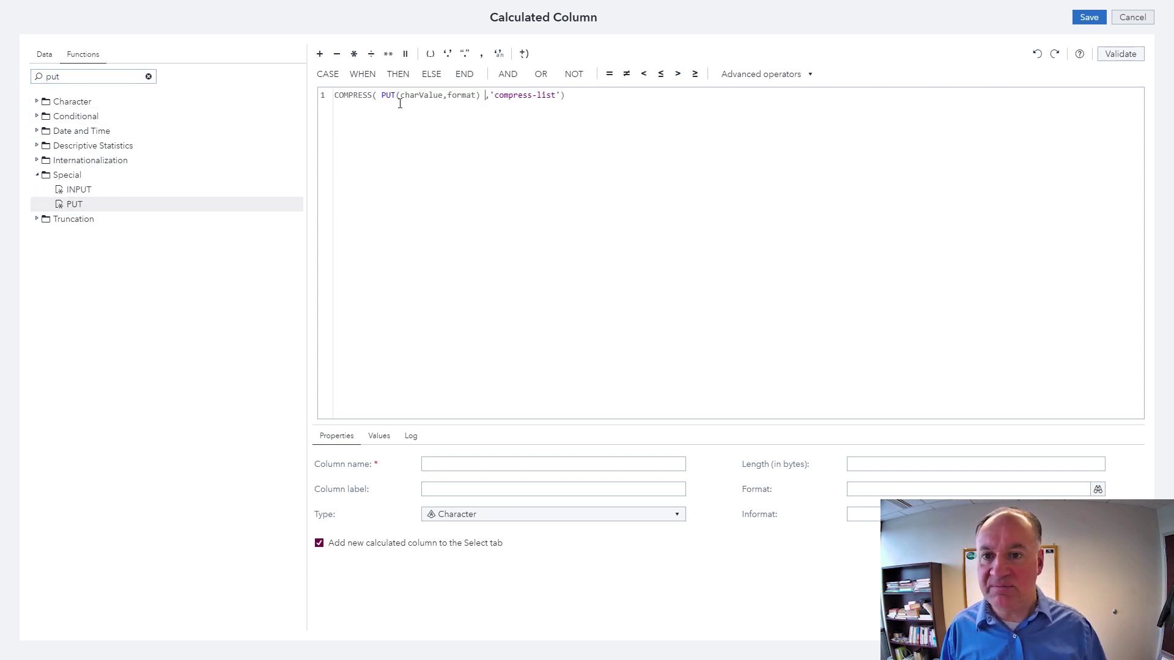
Step: Fill PUT with t1.Account_ID and format 9., and remove the compress-list argument
{"action": "left_click_drag", "start_coordinate": [400, 103], "coordinate": [442, 96]}
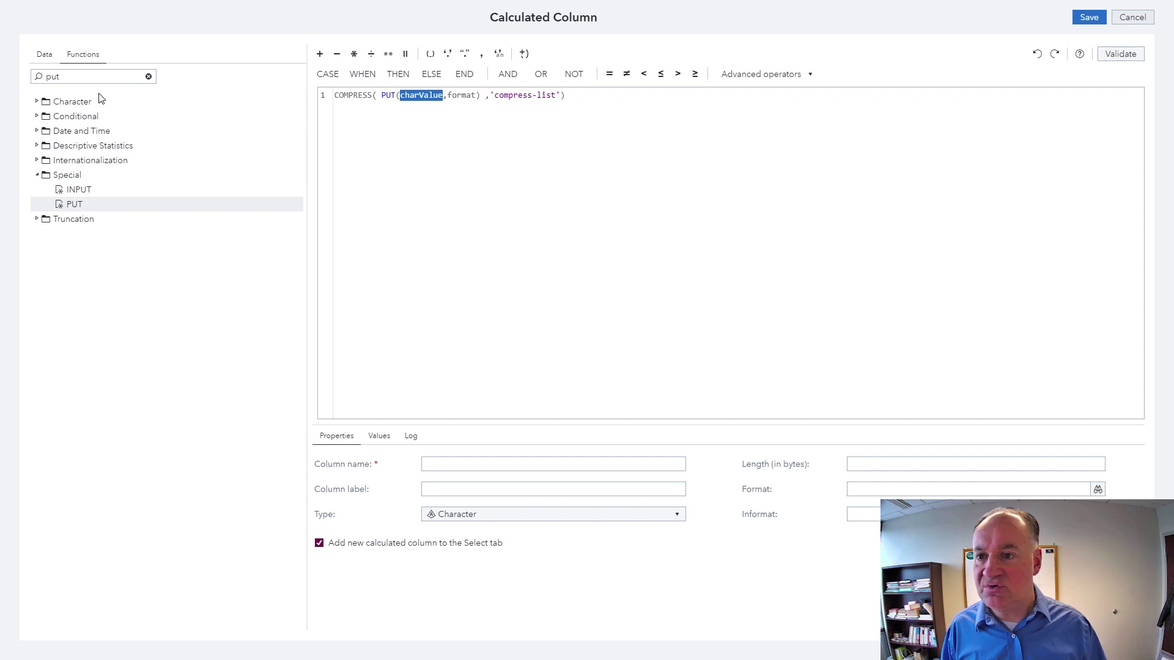
{"action": "left_click", "coordinate": [148, 76]}
{"action": "left_click", "coordinate": [44, 54]}
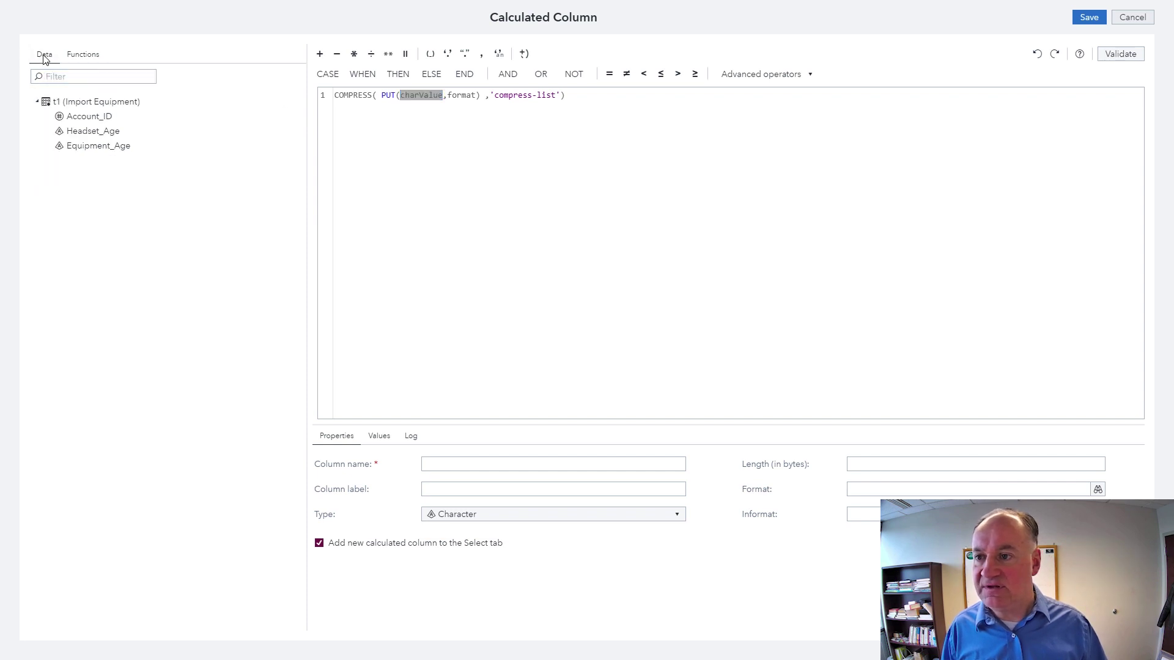
{"action": "double_click", "coordinate": [87, 120]}
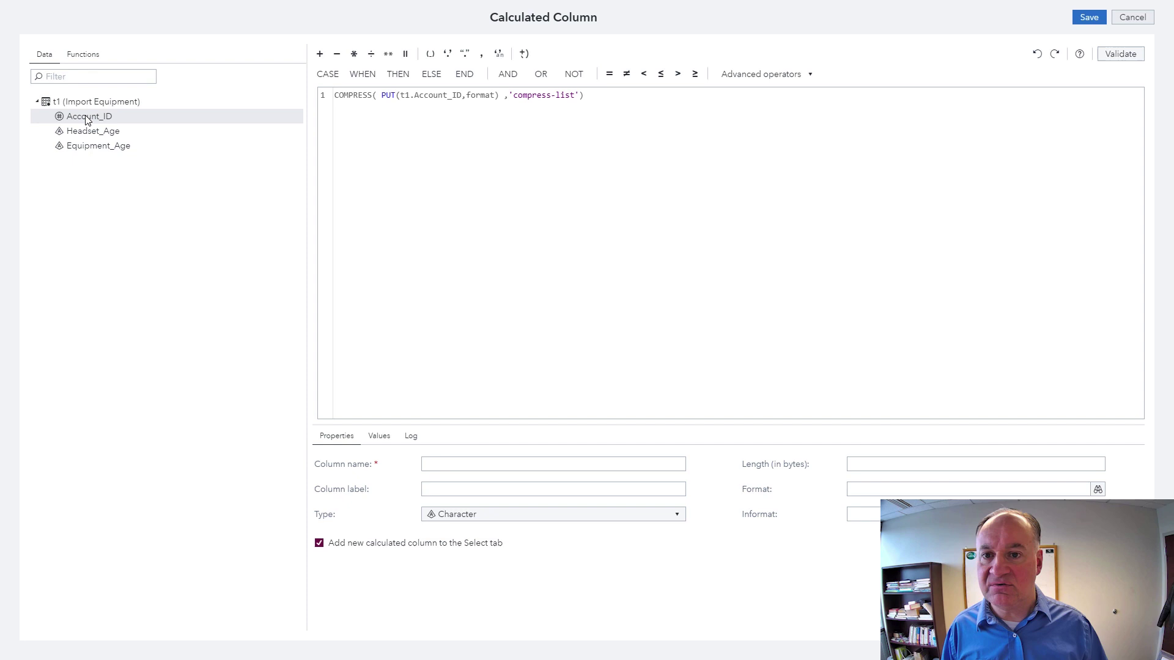
{"action": "left_click", "coordinate": [495, 95]}
{"action": "key", "text": "BackSpace"}
{"action": "key", "text": "BackSpace"}
{"action": "key", "text": "BackSpace"}
{"action": "key", "text": "BackSpace"}
{"action": "key", "text": "BackSpace"}
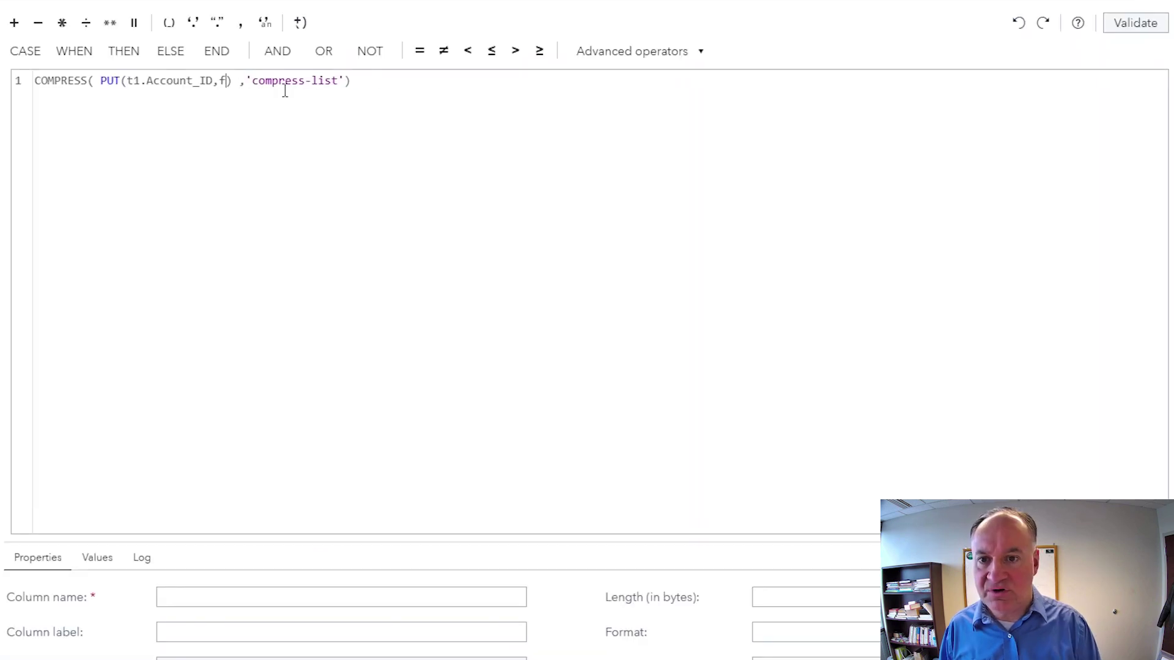
{"action": "key", "text": "BackSpace"}
{"action": "type", "text": "9."}
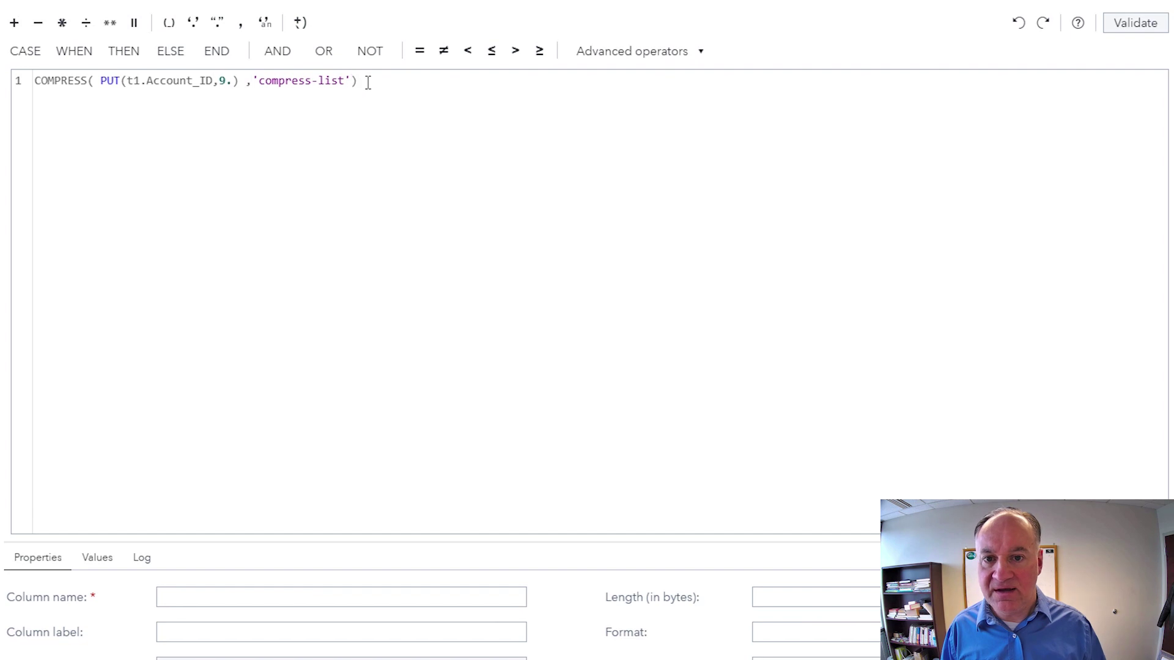
{"action": "key", "text": "BackSpace"}
{"action": "key", "text": "BackSpace"}
{"action": "key", "text": "BackSpace"}
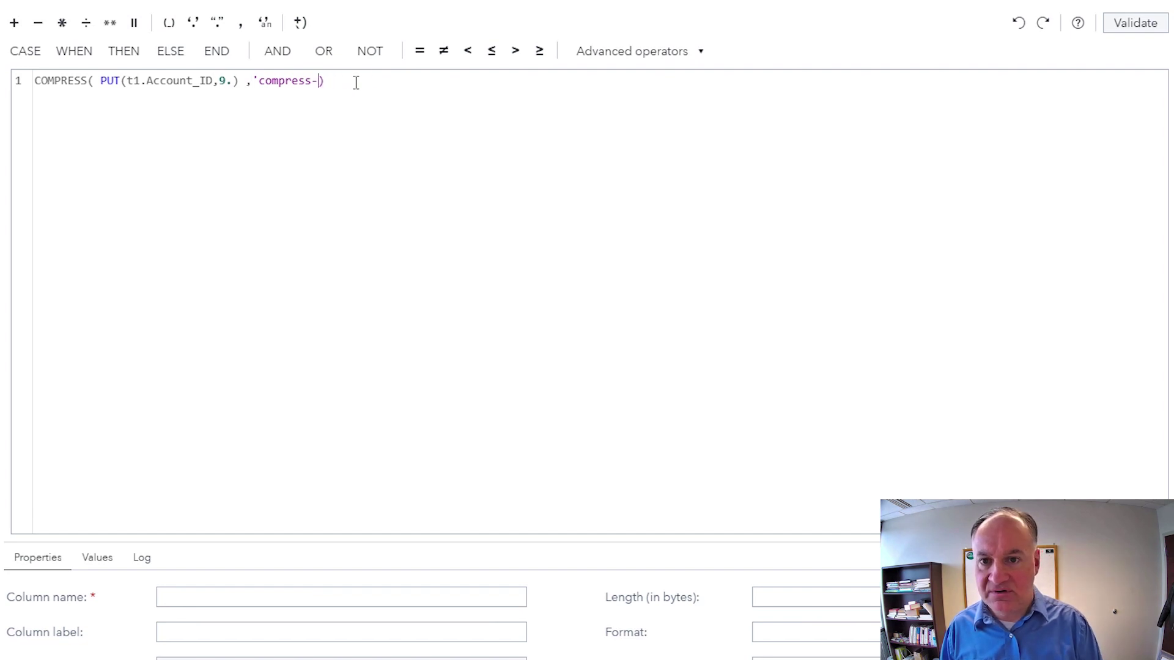
{"action": "key", "text": "BackSpace"}
{"action": "key", "text": "BackSpace"}
{"action": "key", "text": "BackSpace"}
{"action": "key", "text": "BackSpace"}
{"action": "key", "text": "BackSpace"}
{"action": "key", "text": "BackSpace"}
{"action": "key", "text": "BackSpace"}
{"action": "key", "text": "BackSpace"}
{"action": "key", "text": "BackSpace"}
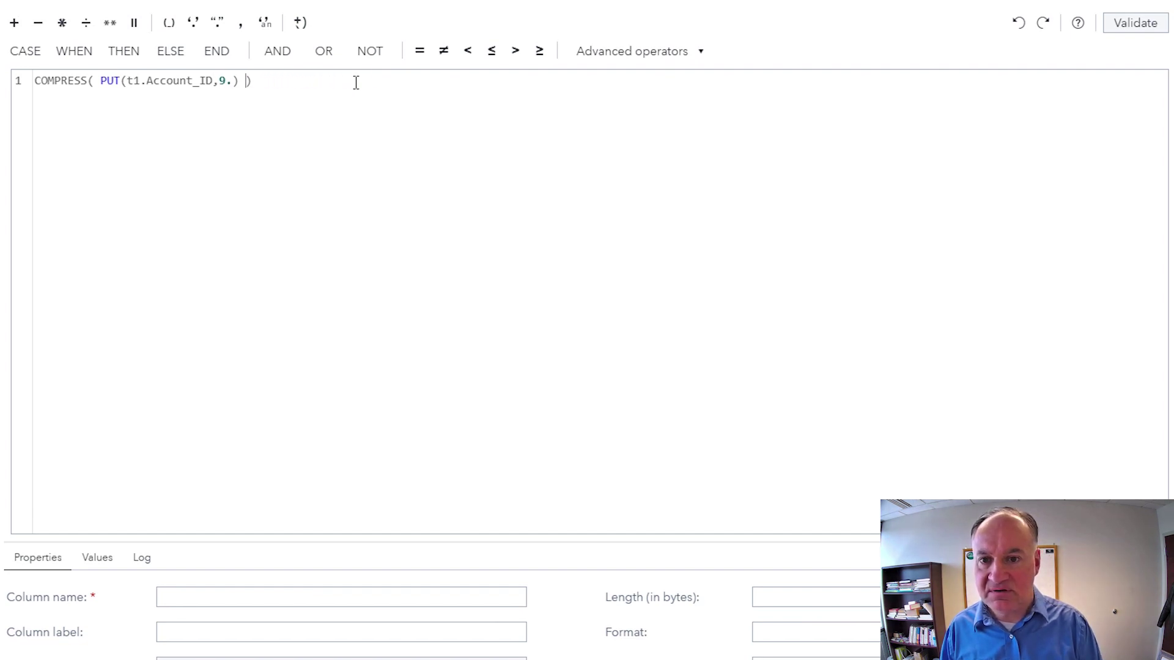
{"action": "key", "text": "BackSpace"}
{"action": "left_click_drag", "start_coordinate": [372, 542], "coordinate": [394, 259]}
Step: Name the column Account_ID_Char with length 9 and format and informat $9., then validate and save it
{"action": "left_click", "coordinate": [304, 311]}
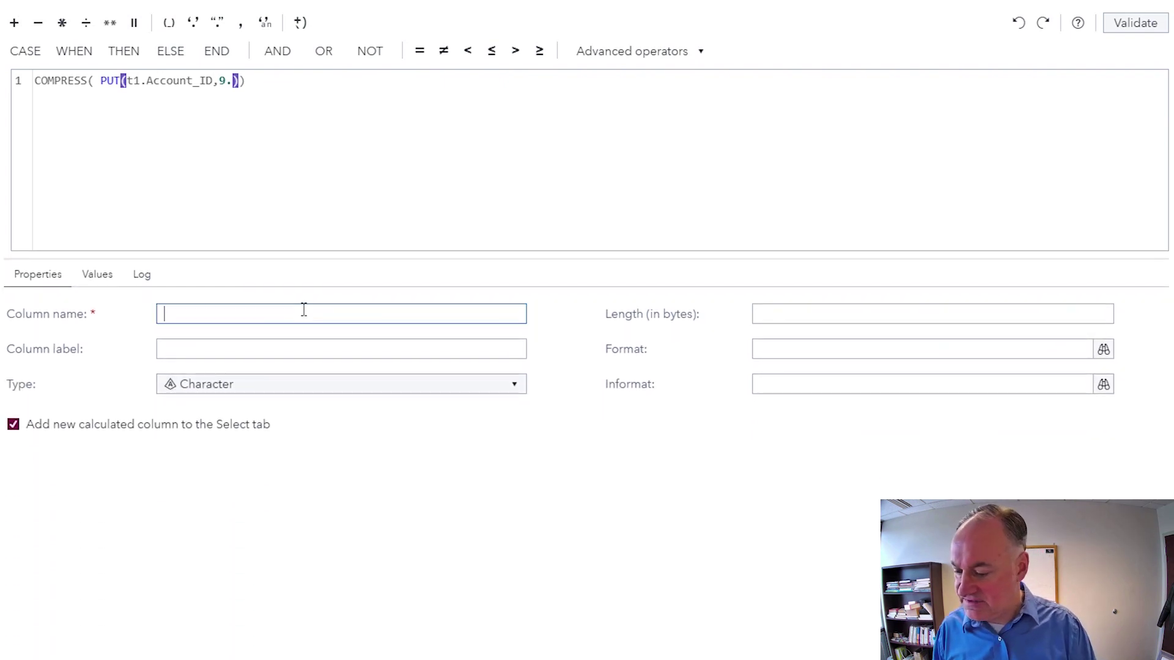
{"action": "type", "text": "Account"}
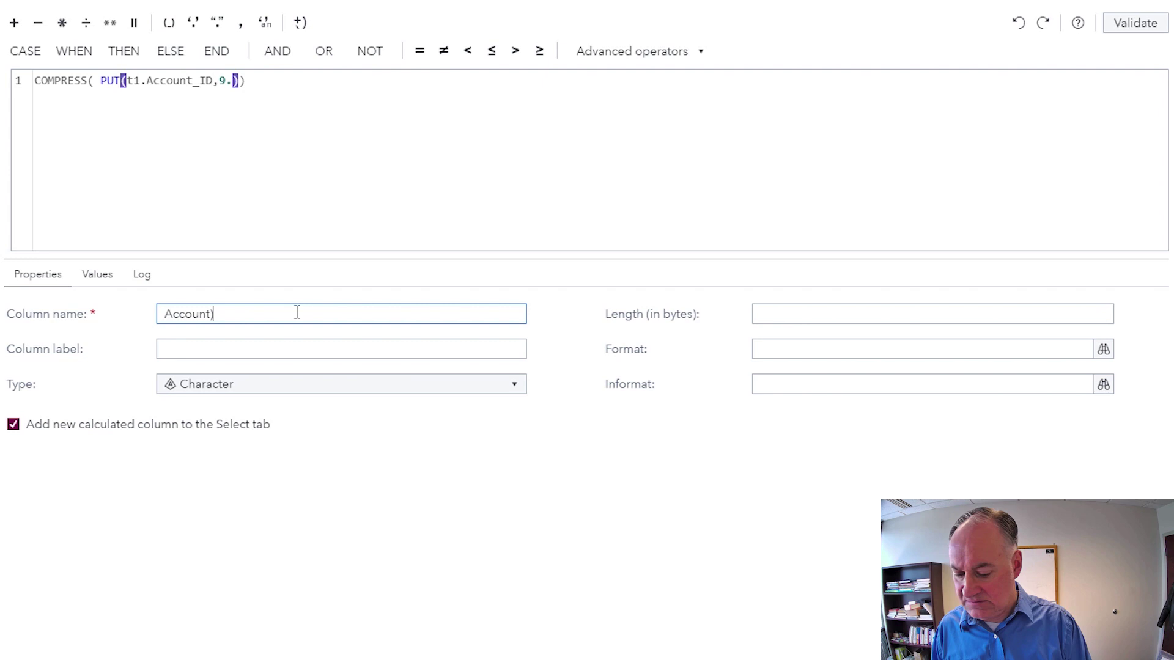
{"action": "type", "text": "_ID_Char"}
{"action": "left_click", "coordinate": [761, 313]}
{"action": "type", "text": "9"}
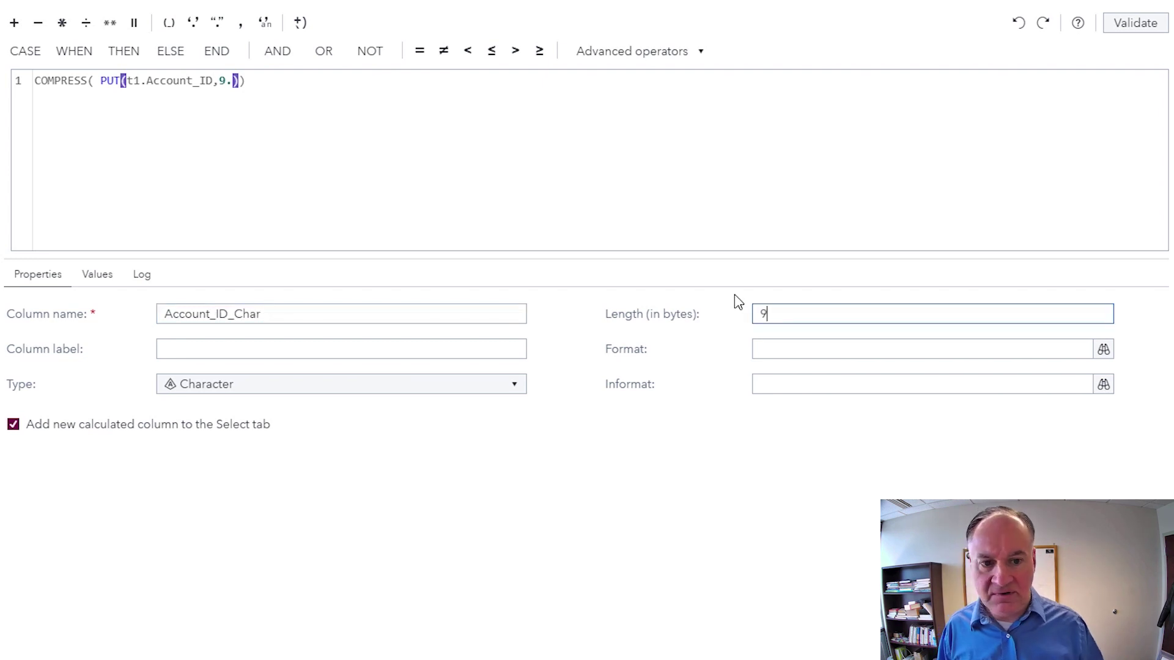
{"action": "left_click", "coordinate": [762, 348]}
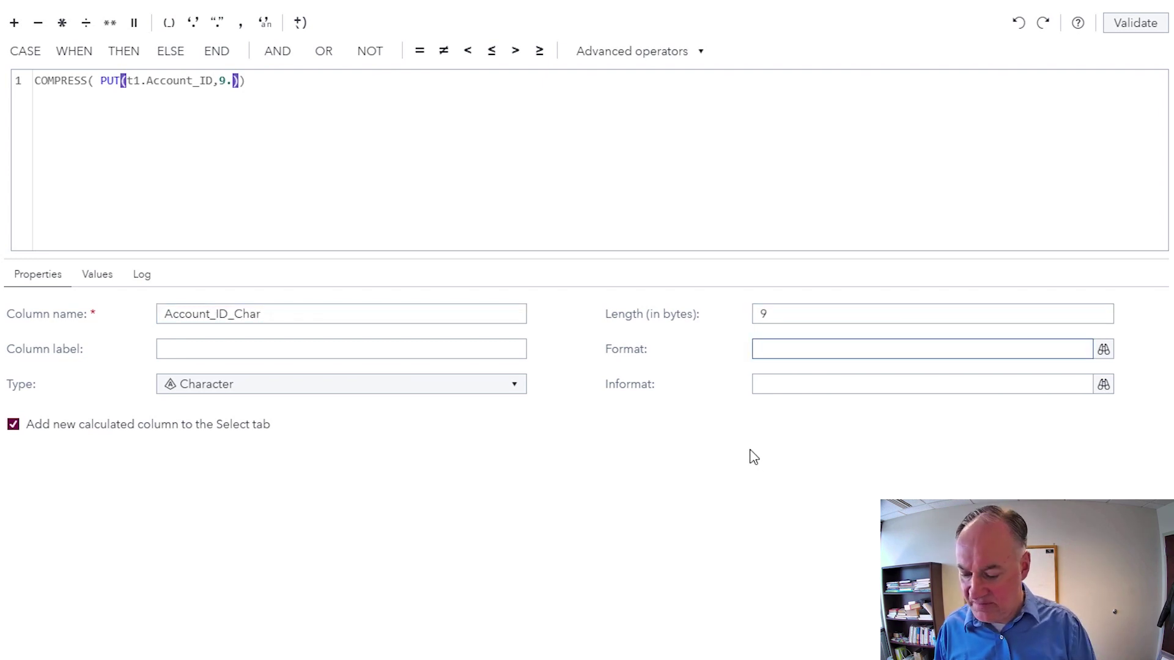
{"action": "type", "text": "$9."}
{"action": "left_click", "coordinate": [828, 385]}
{"action": "type", "text": "$9."}
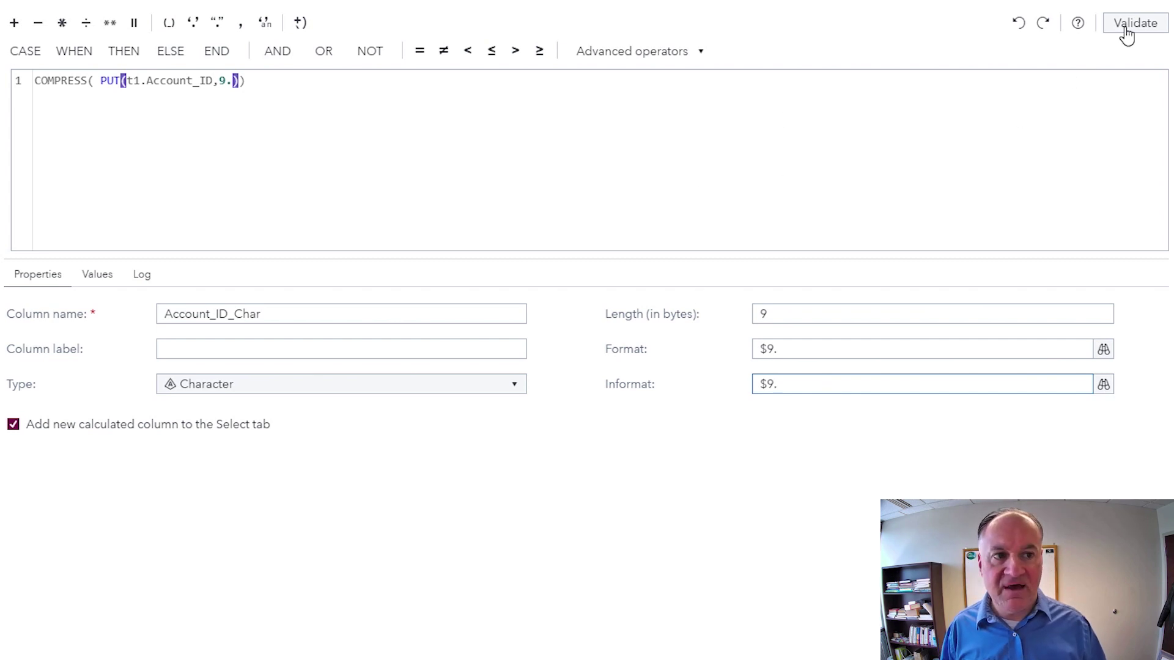
{"action": "left_click", "coordinate": [1127, 29]}
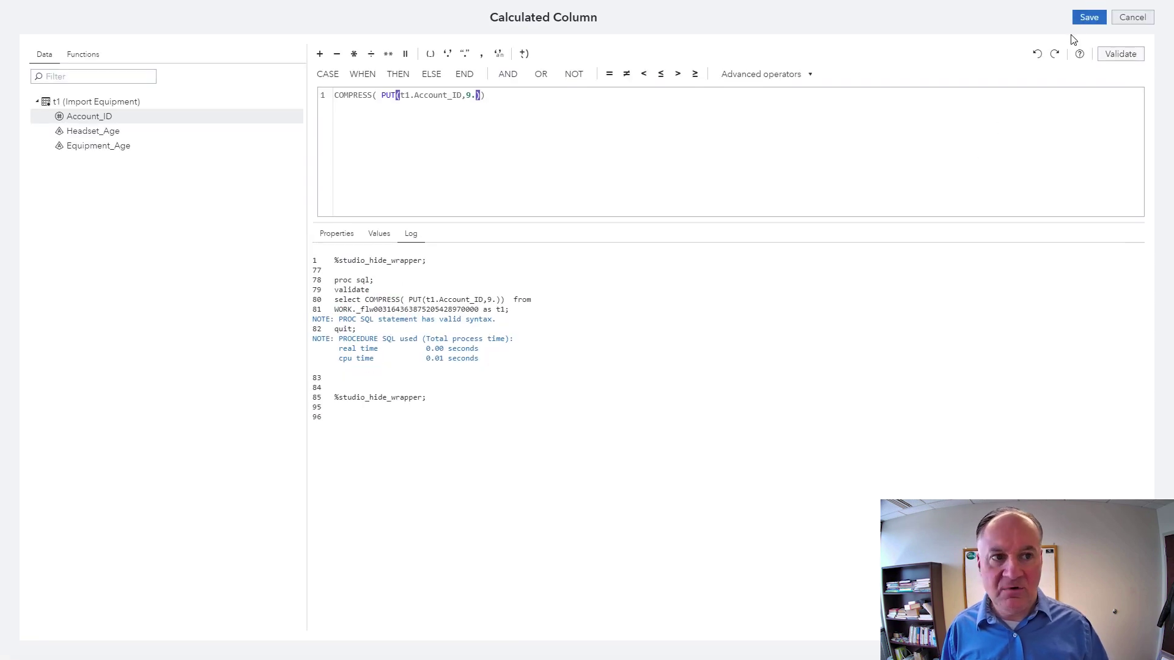
{"action": "left_click", "coordinate": [1089, 17]}
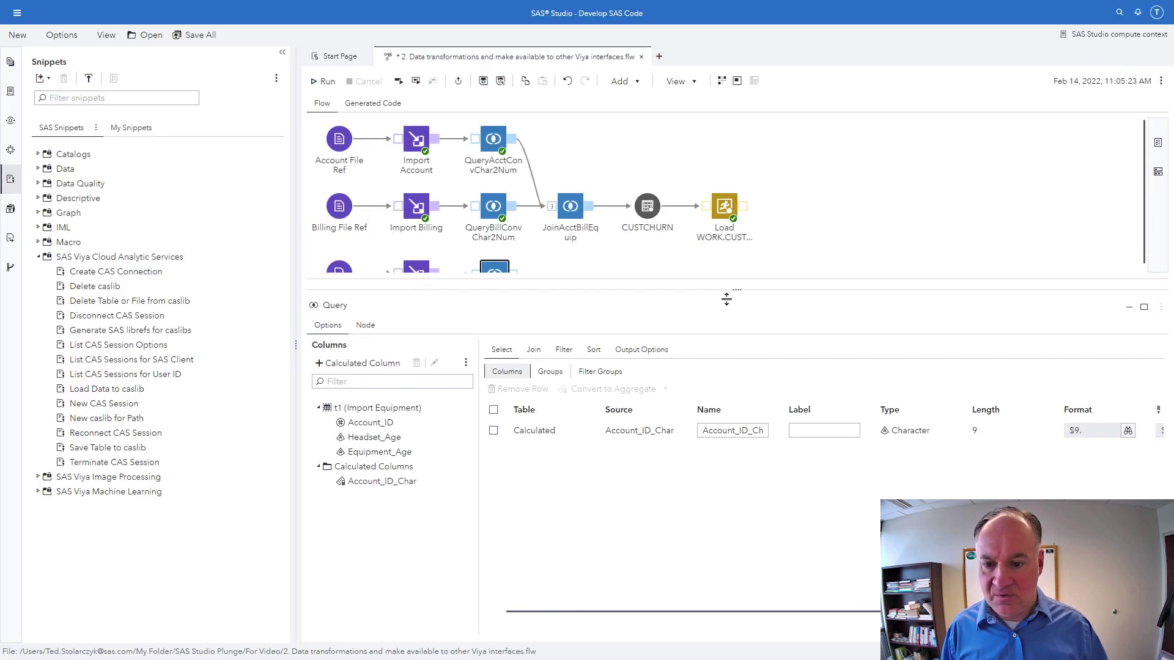
Step: Keep Headset_Age and Equipment_Age in the query and connect it to JoinAcctBillEquip
{"action": "double_click", "coordinate": [380, 437]}
{"action": "double_click", "coordinate": [380, 452]}
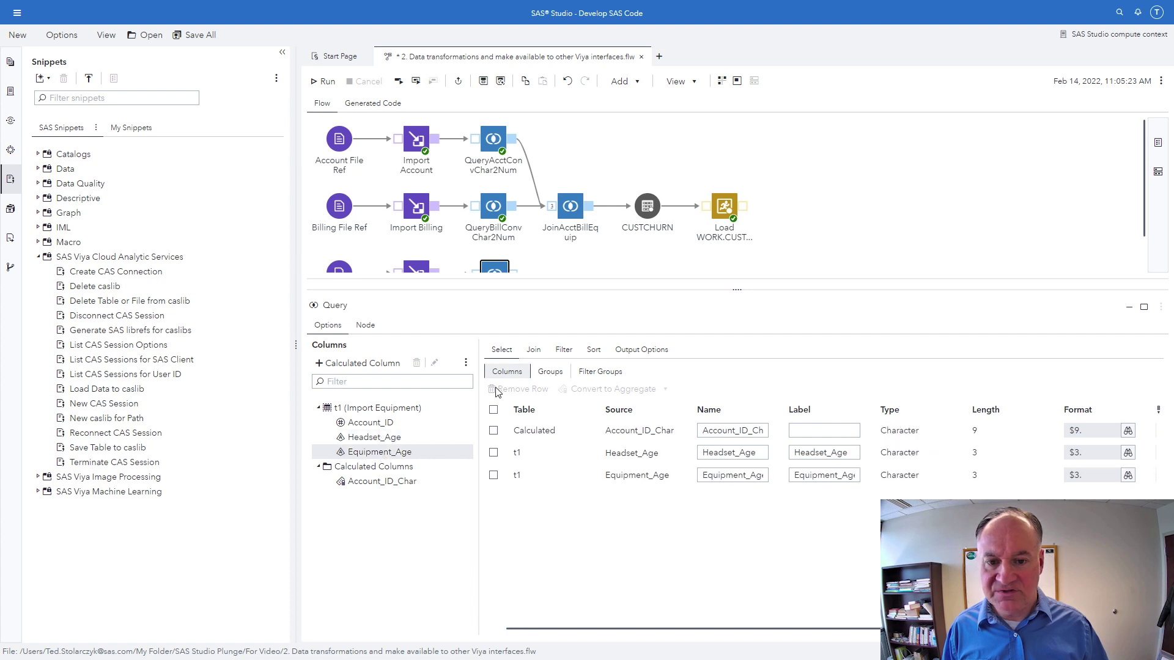
{"action": "left_click_drag", "start_coordinate": [666, 289], "coordinate": [666, 372]}
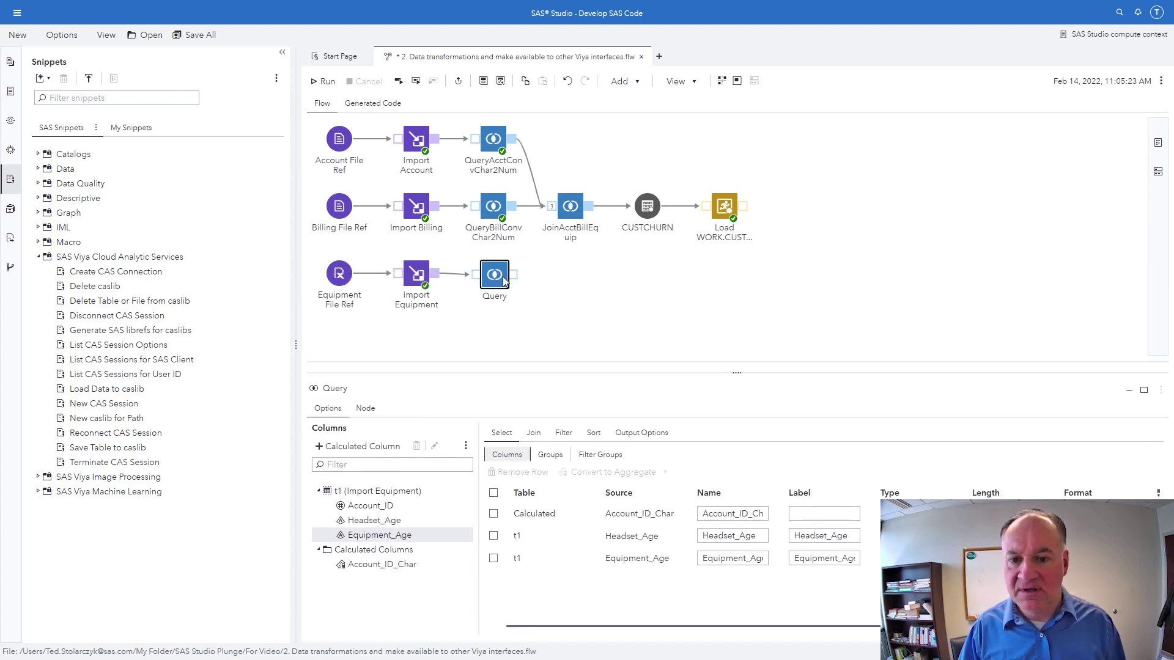
{"action": "left_click_drag", "start_coordinate": [526, 275], "coordinate": [555, 211]}
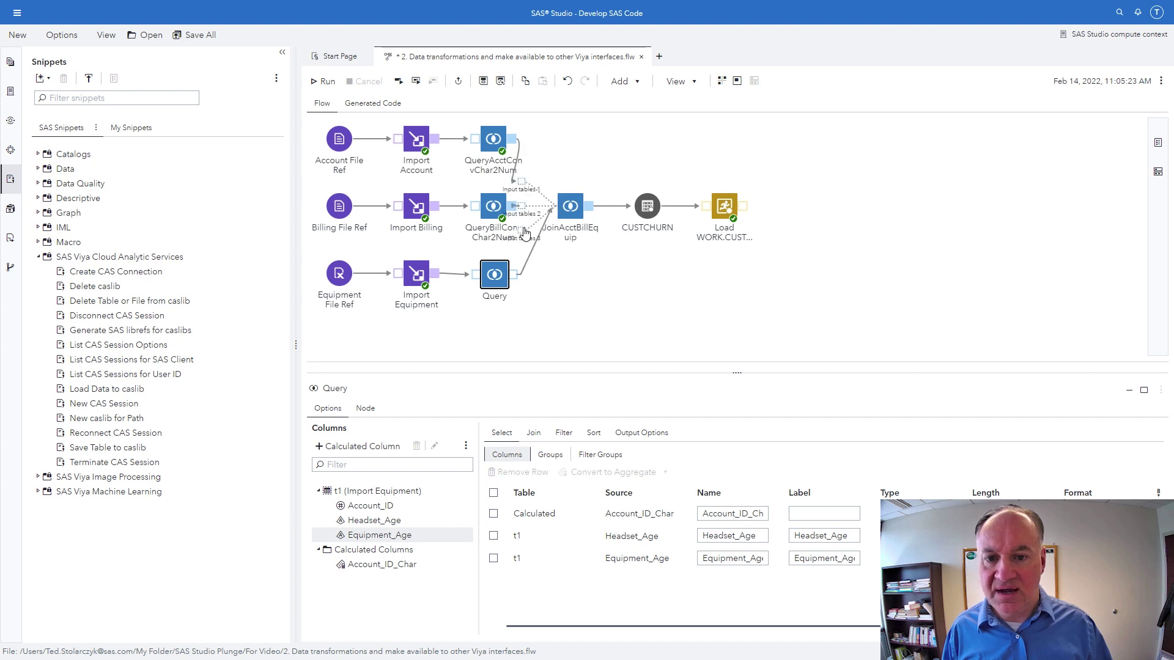
{"action": "left_click_drag", "start_coordinate": [555, 211], "coordinate": [524, 231]}
Step: Add the Query's Headset_Age and Equipment_Age columns to the join output
{"action": "left_click", "coordinate": [583, 211]}
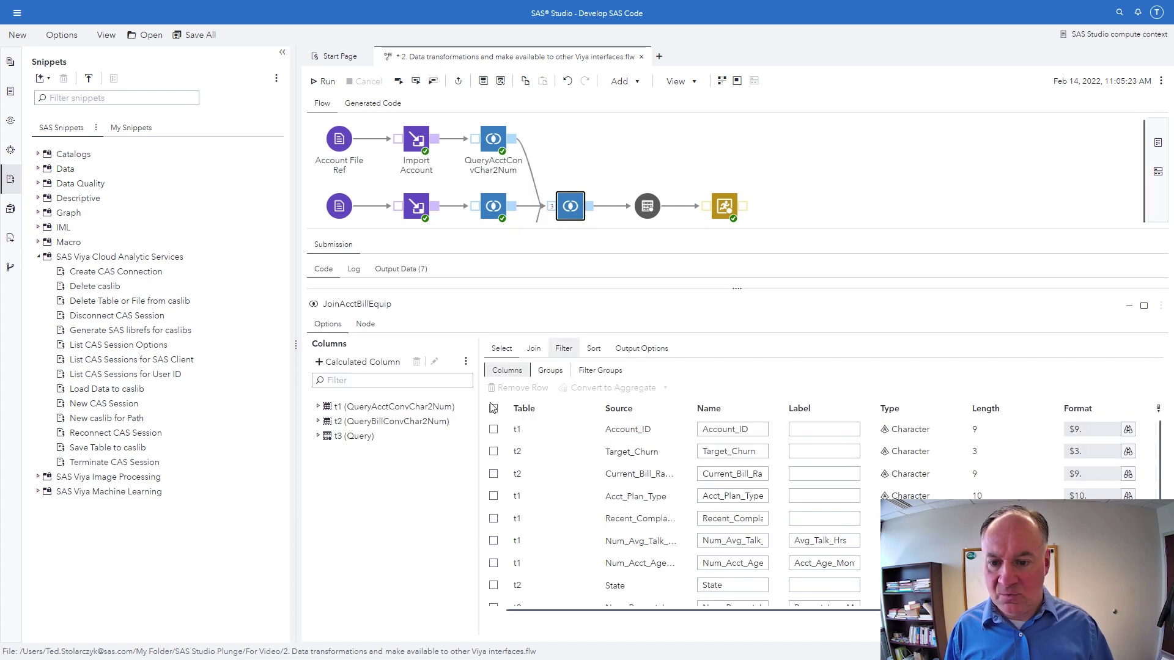
{"action": "left_click", "coordinate": [317, 436]}
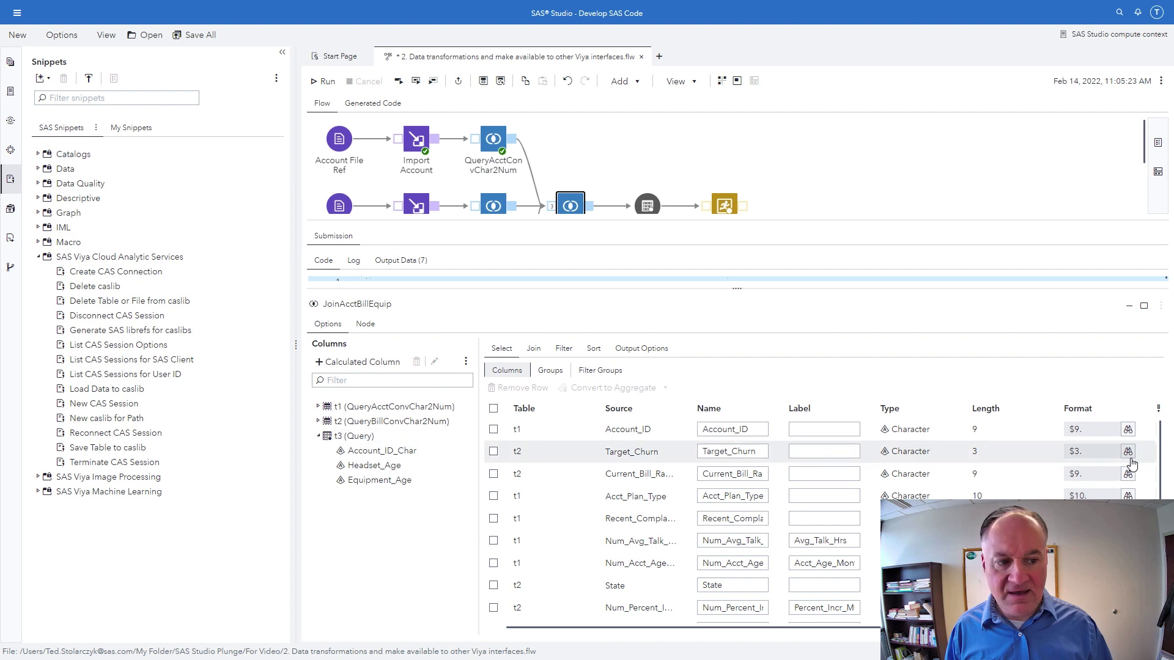
{"action": "scroll", "coordinate": [1161, 475], "scroll_direction": "down", "scroll_amount": 1}
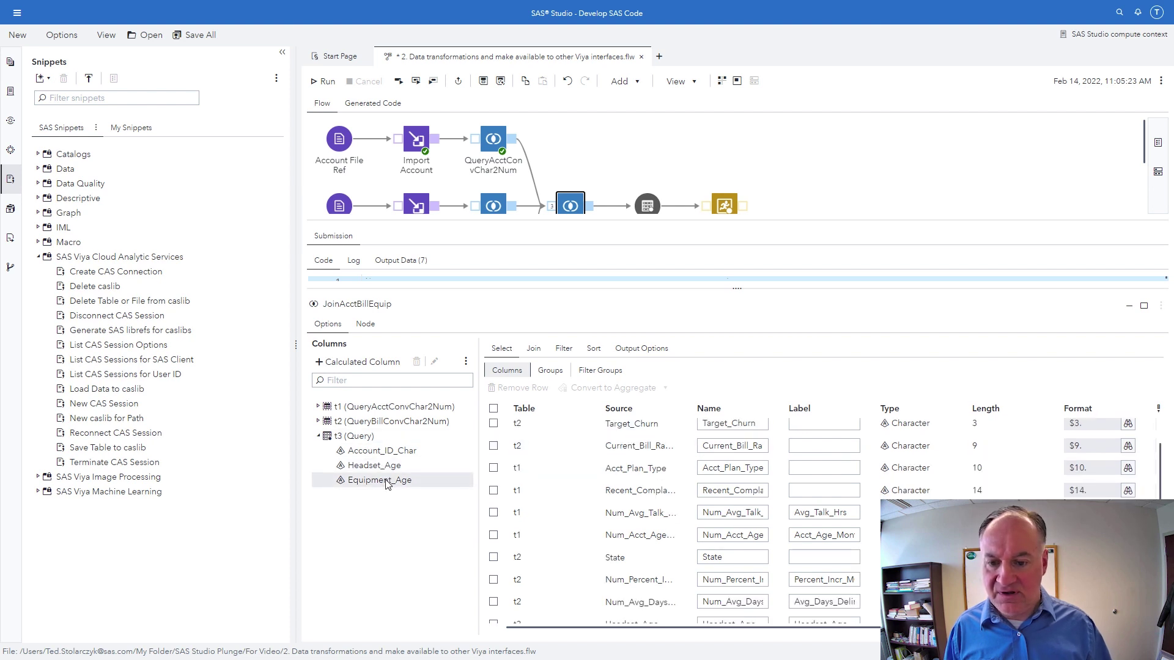
{"action": "left_click_drag", "start_coordinate": [386, 480], "coordinate": [576, 457]}
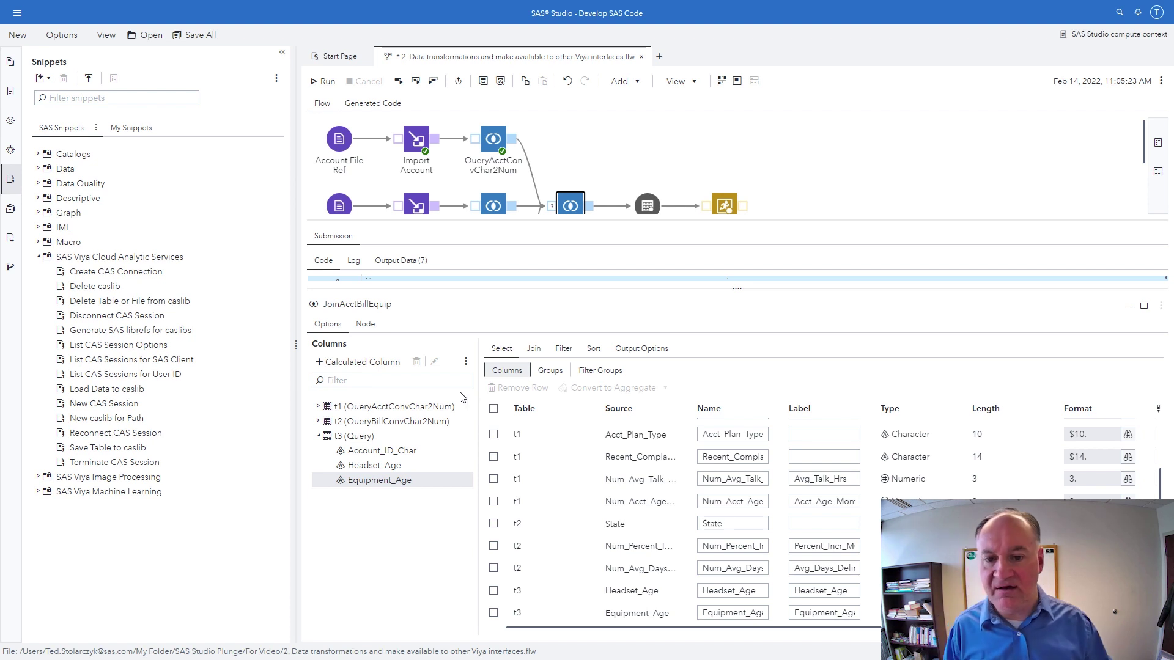
Step: Review the Join tab's Account_ID conditions, including the second join to the t3 Query
{"action": "left_click", "coordinate": [534, 349]}
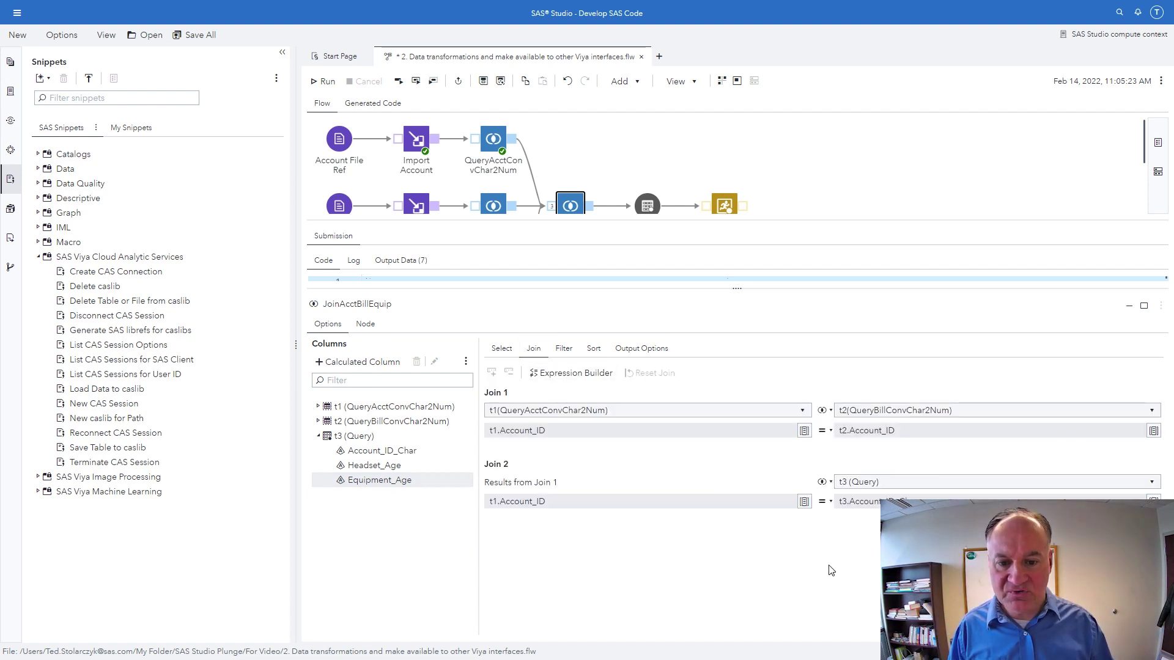
{"action": "left_click_drag", "start_coordinate": [587, 380], "coordinate": [557, 407]}
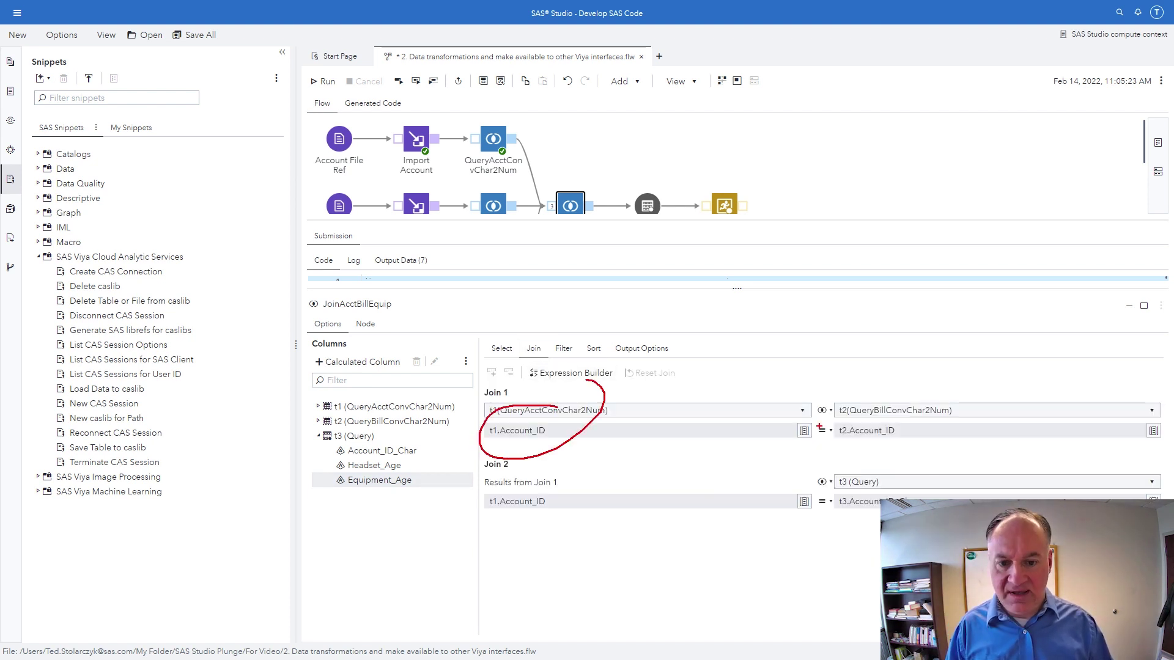
{"action": "left_click_drag", "start_coordinate": [874, 396], "coordinate": [911, 409]}
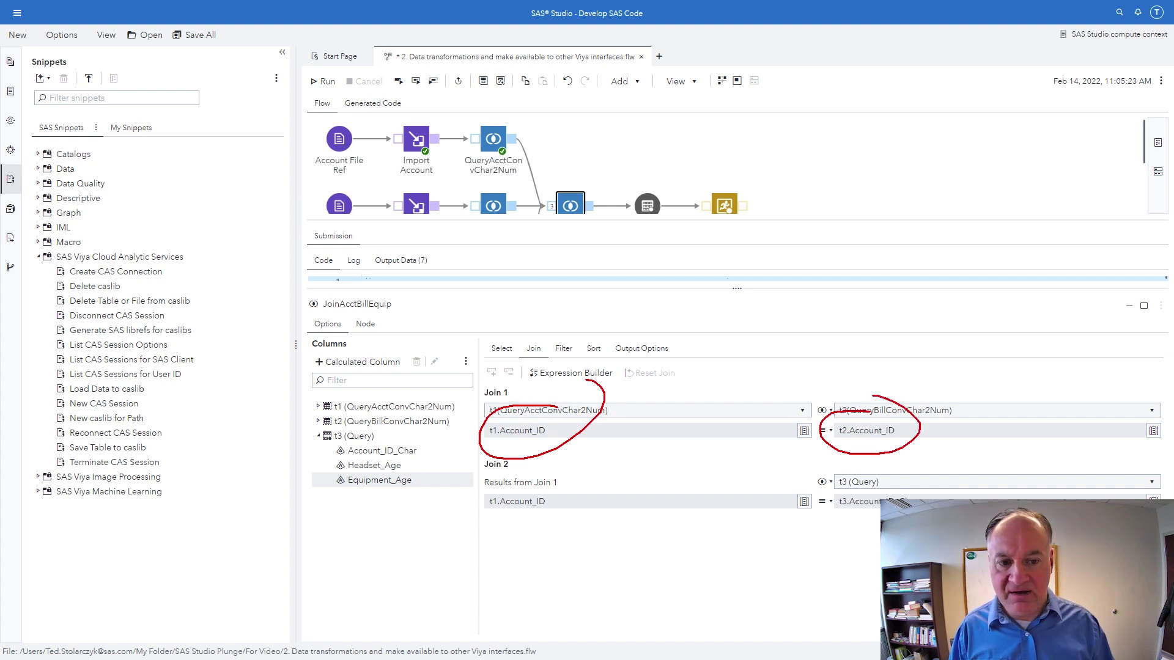
{"action": "left_click_drag", "start_coordinate": [542, 479], "coordinate": [562, 476]}
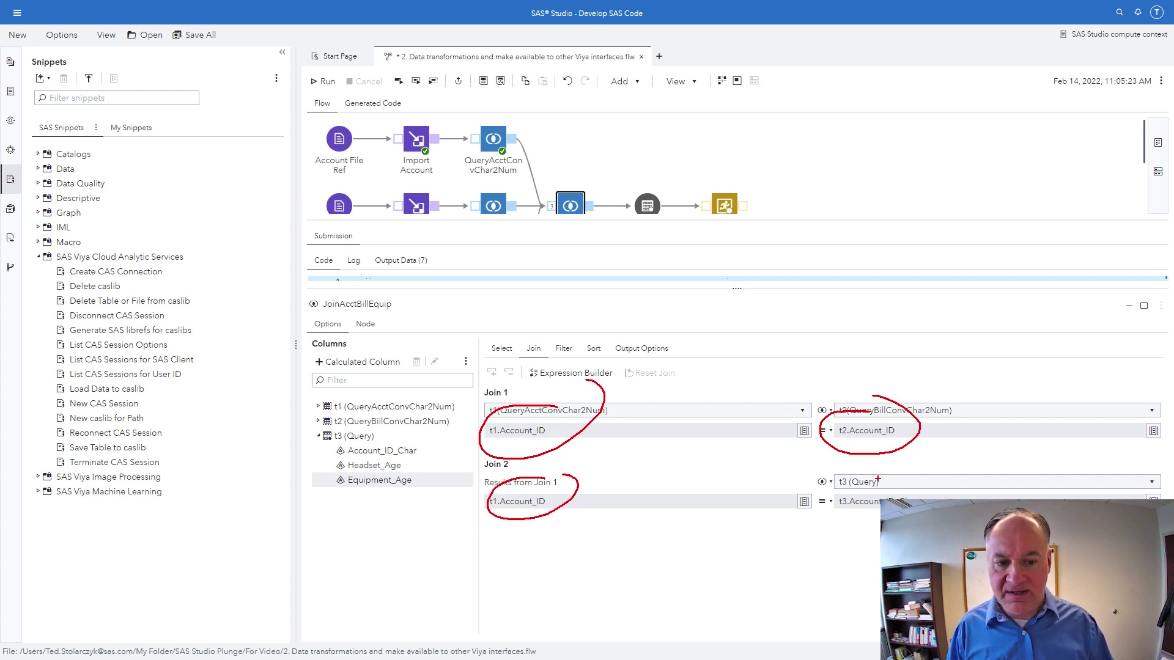
{"action": "left_click_drag", "start_coordinate": [879, 472], "coordinate": [880, 532]}
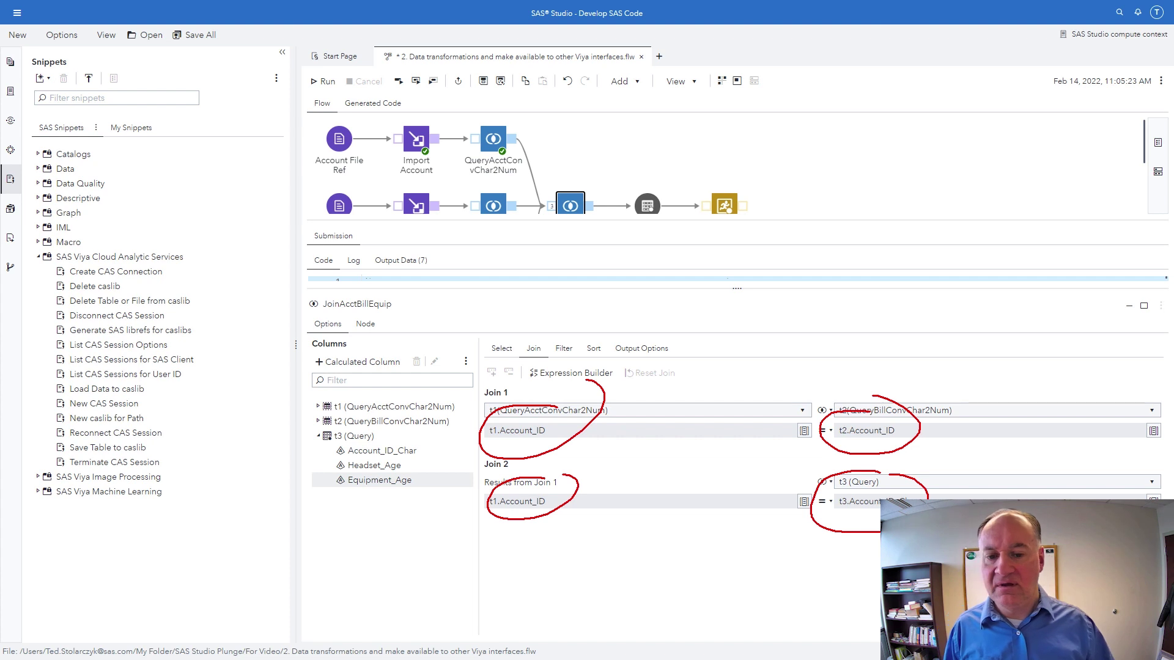
{"action": "left_click_drag", "start_coordinate": [740, 288], "coordinate": [747, 361]}
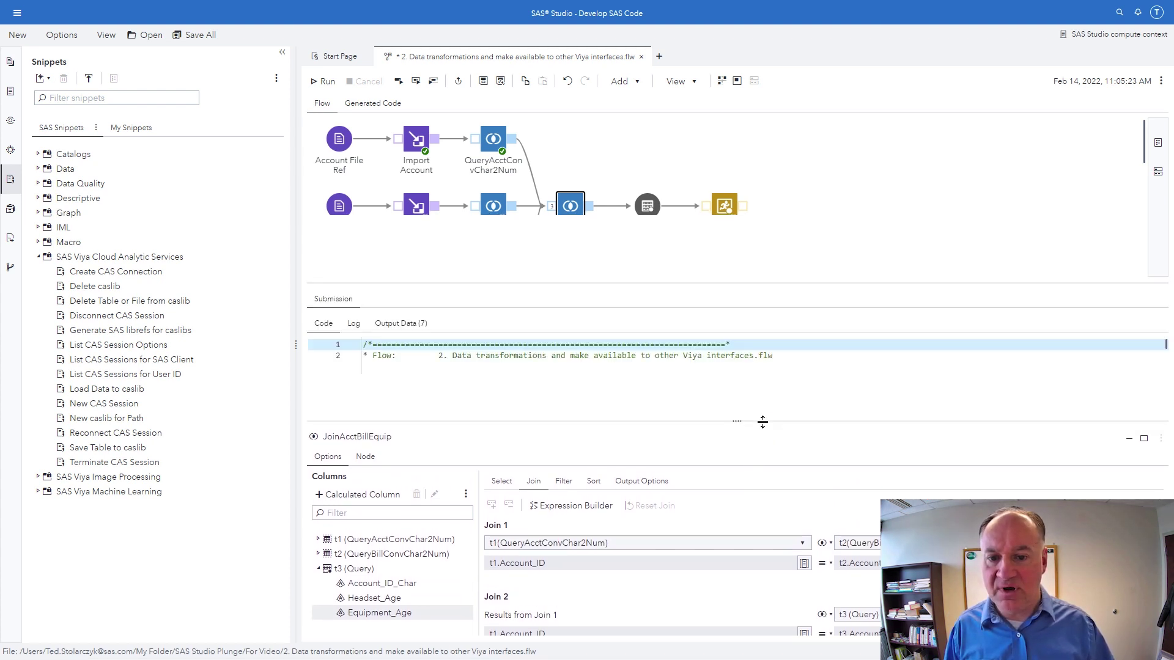
{"action": "left_click_drag", "start_coordinate": [662, 163], "coordinate": [658, 176]}
{"action": "key", "text": "Escape"}
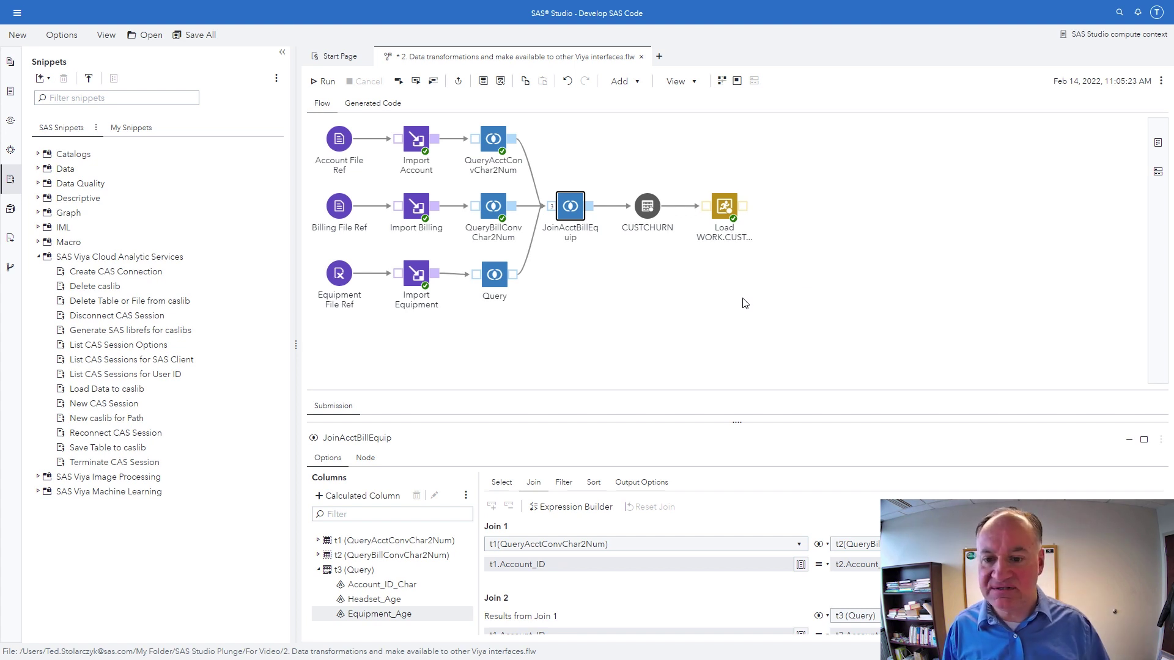
Step: Show the Load WORK.CUSTCHURN node's PROC CASUTIL code, which promotes CAS_CUSTCHURN in CASUSER
{"action": "left_click", "coordinate": [725, 208]}
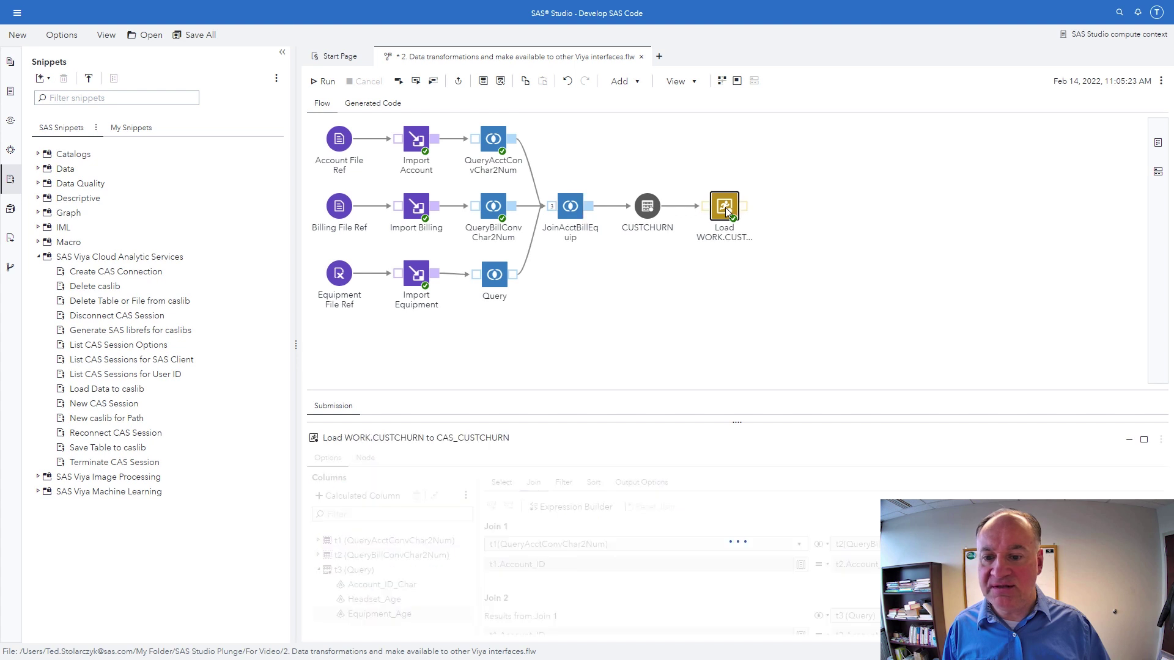
{"action": "left_click_drag", "start_coordinate": [716, 420], "coordinate": [714, 379]}
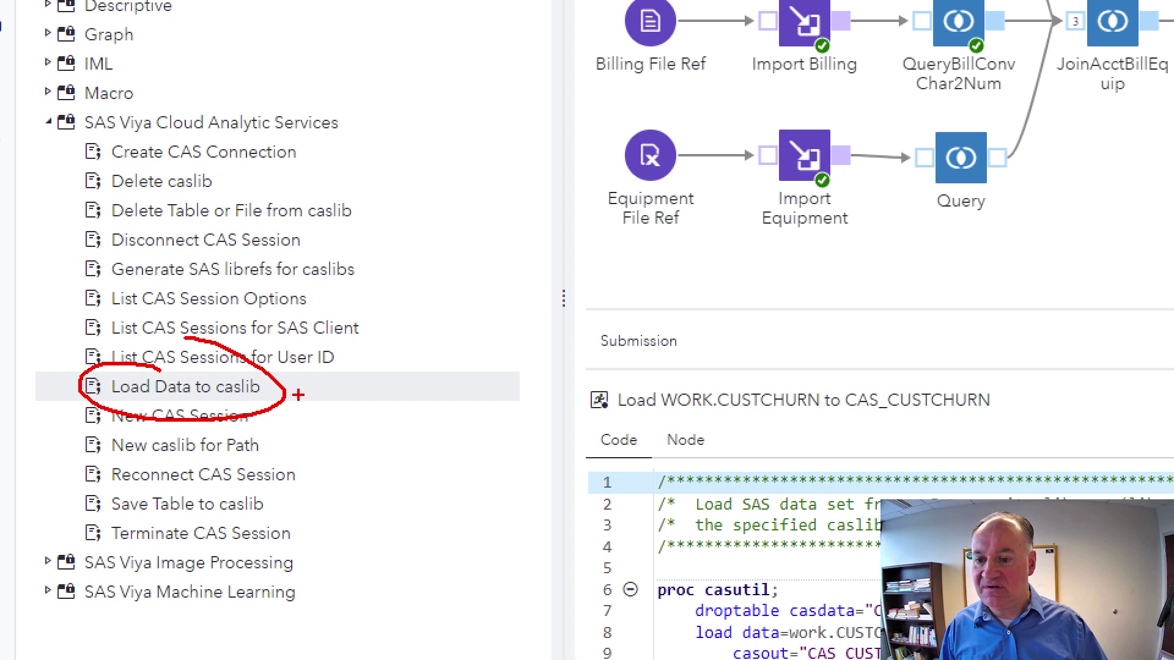
{"action": "mouse_move", "coordinate": [296, 394]}
{"action": "left_mouse_down"}
{"action": "mouse_move", "coordinate": [531, 421]}
{"action": "mouse_move", "coordinate": [526, 455]}
{"action": "left_mouse_up"}
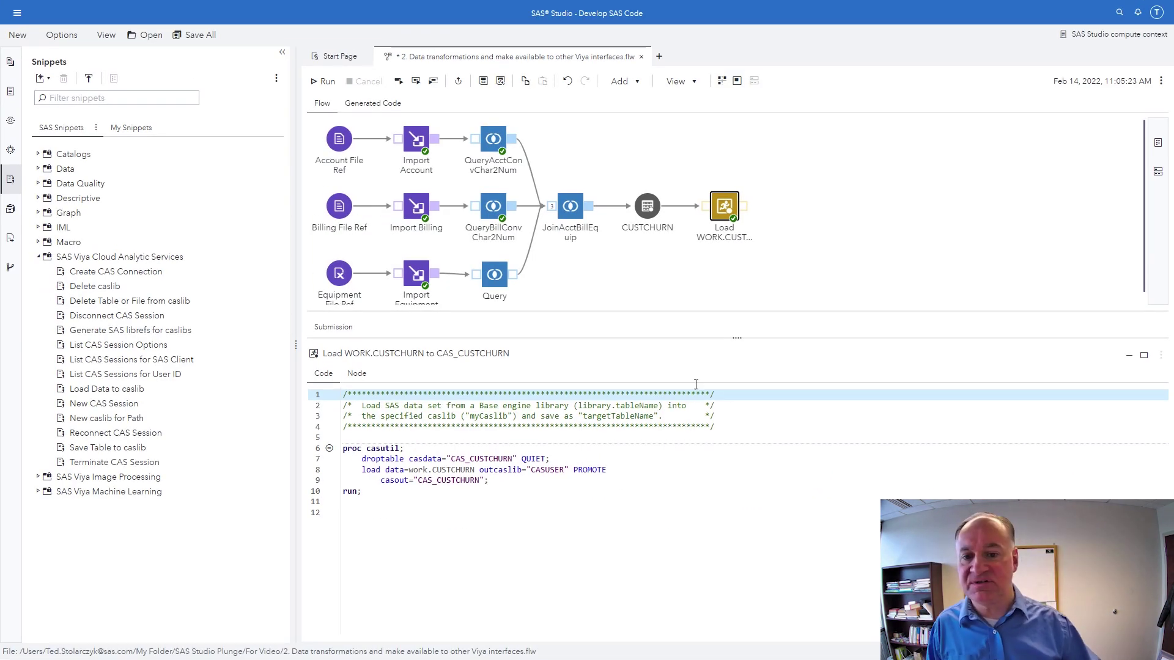
Step: Run the complete data-transformation flow that loads CUSTCHURN to CAS
{"action": "left_click_drag", "start_coordinate": [691, 340], "coordinate": [702, 407]}
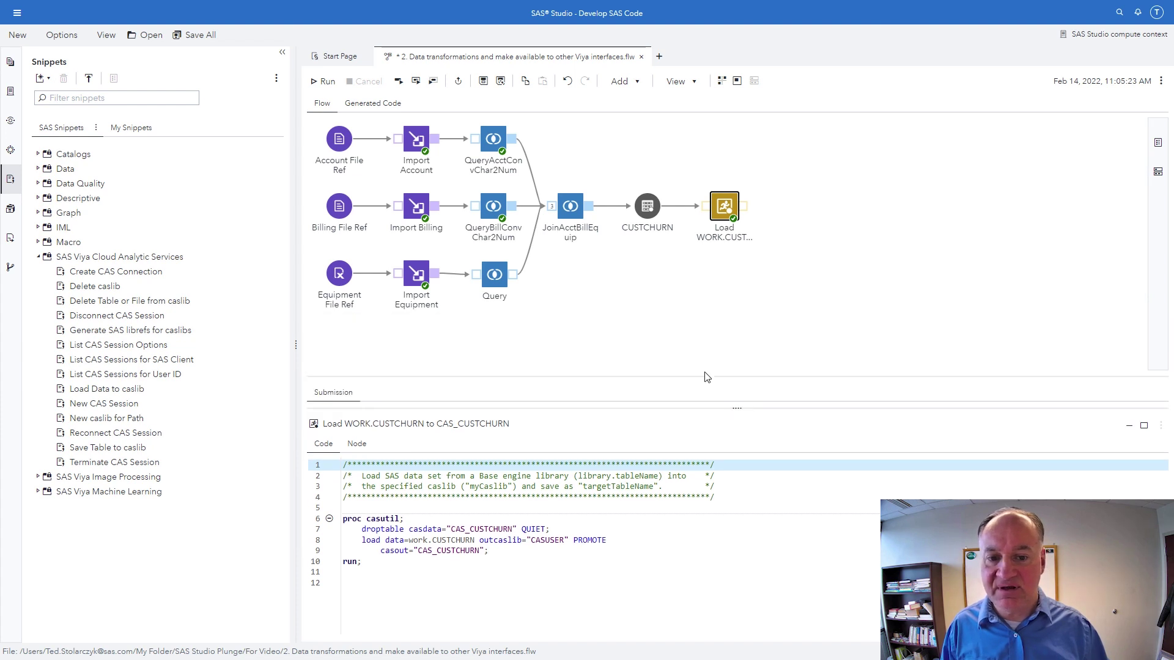
{"action": "left_click_drag", "start_coordinate": [432, 102], "coordinate": [441, 123]}
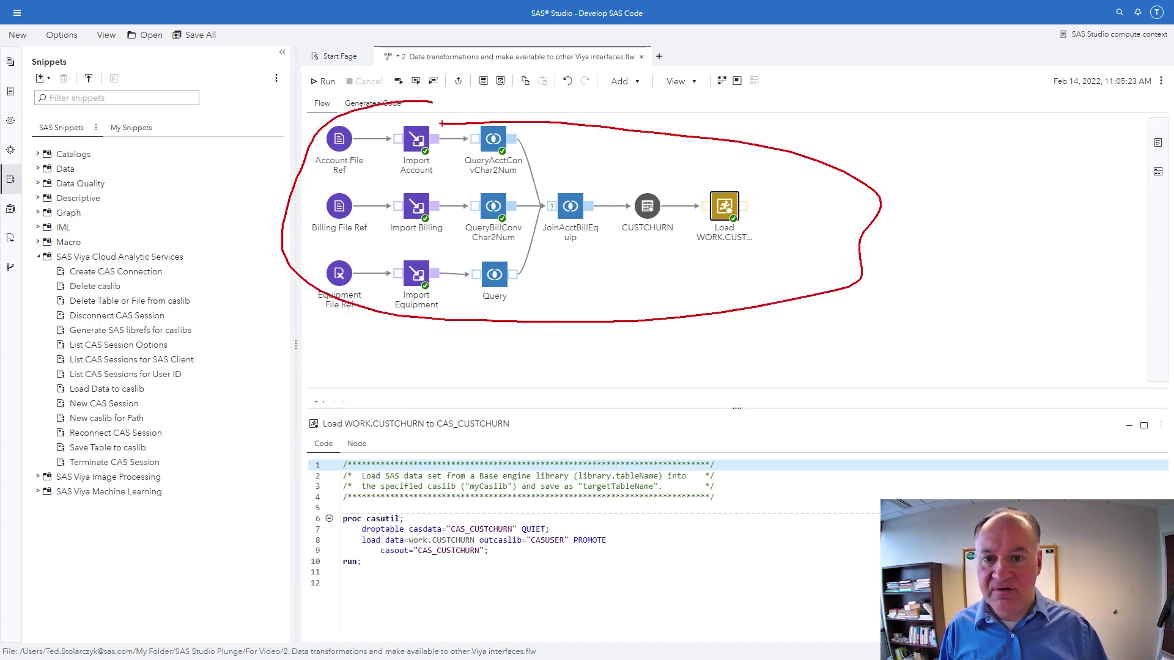
{"action": "key", "text": "Escape"}
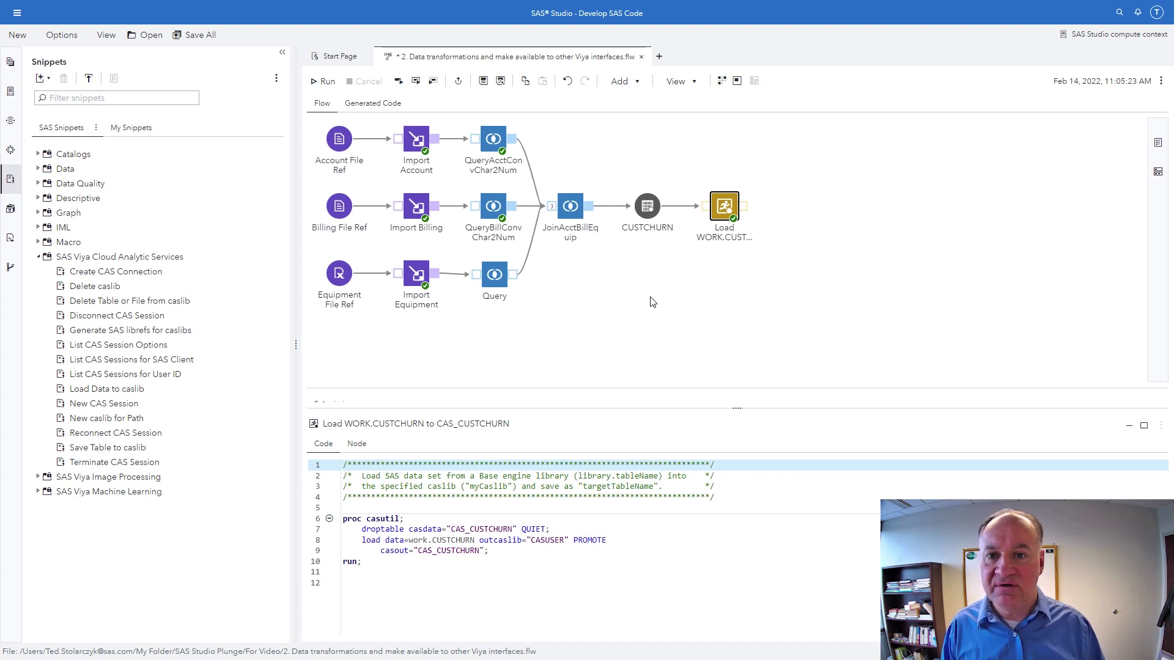
{"action": "left_click", "coordinate": [324, 82]}
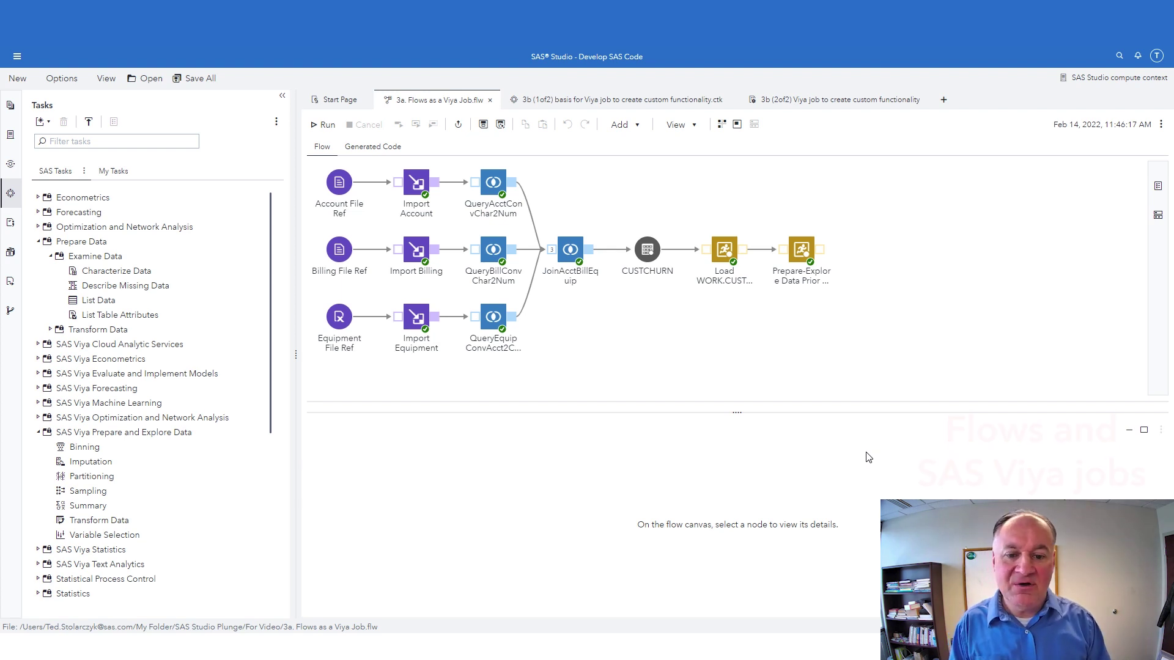
{"action": "left_click", "coordinate": [1160, 124]}
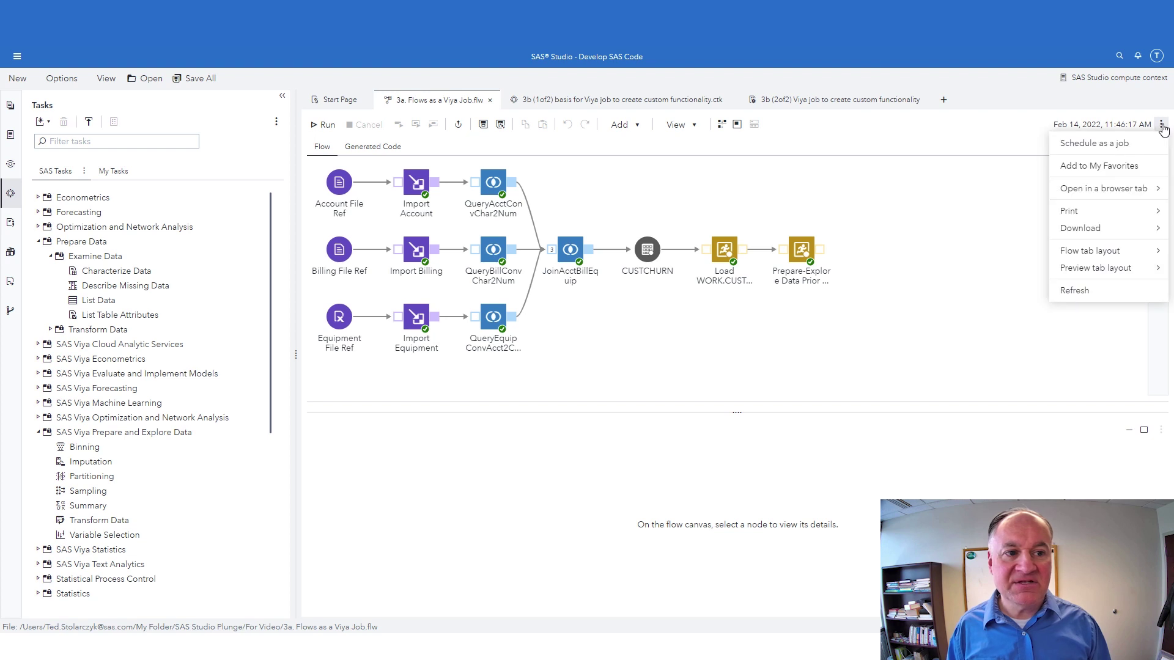
{"action": "left_click", "coordinate": [1108, 149]}
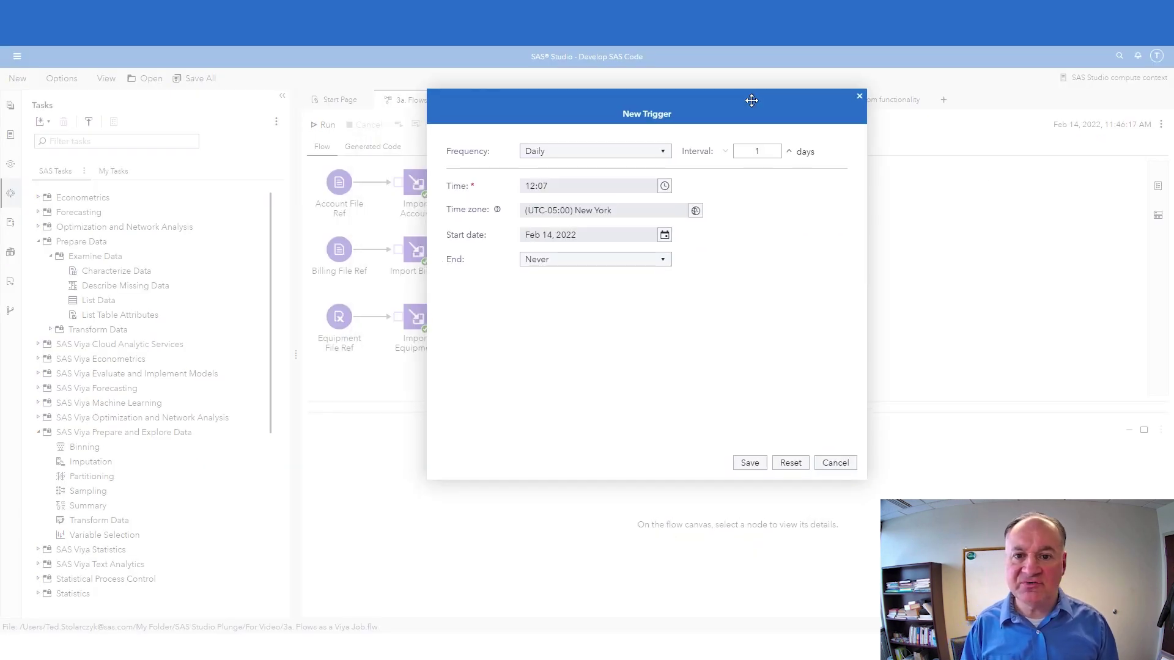
{"action": "left_click", "coordinate": [664, 153]}
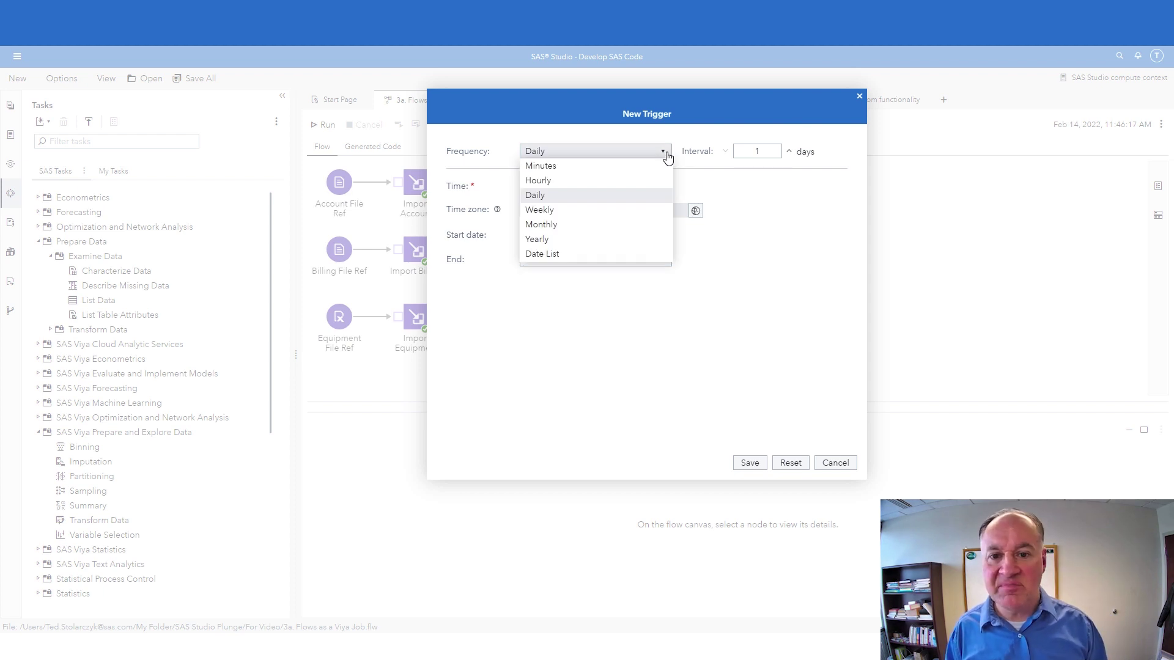
{"action": "left_click", "coordinate": [665, 153]}
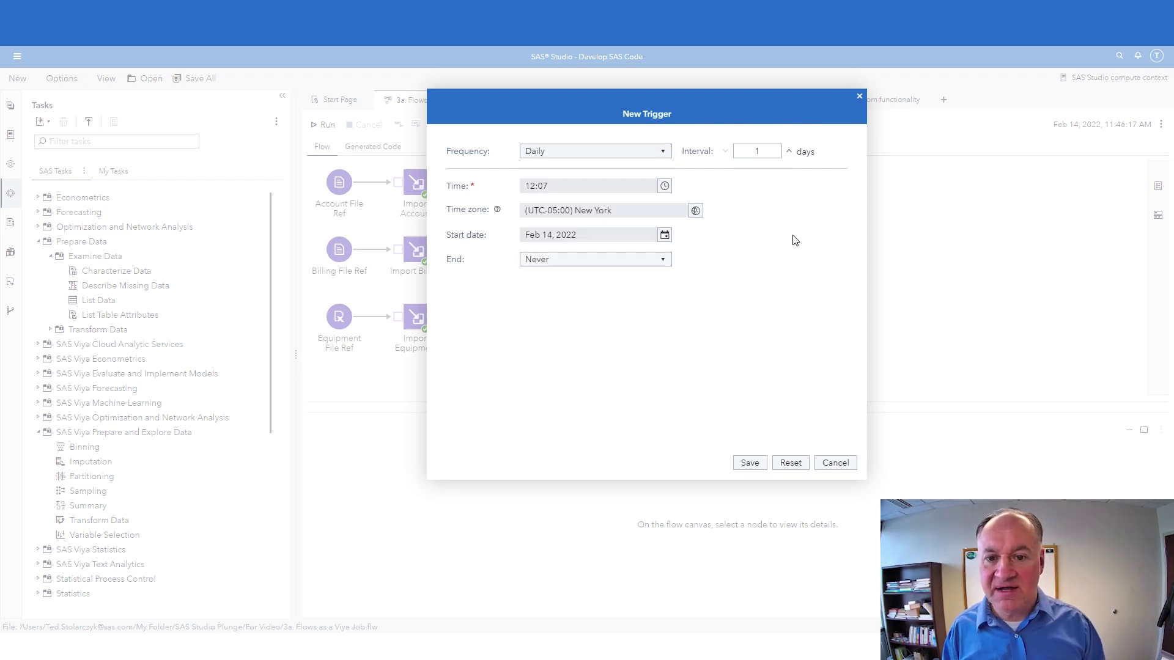
{"action": "left_click", "coordinate": [836, 463]}
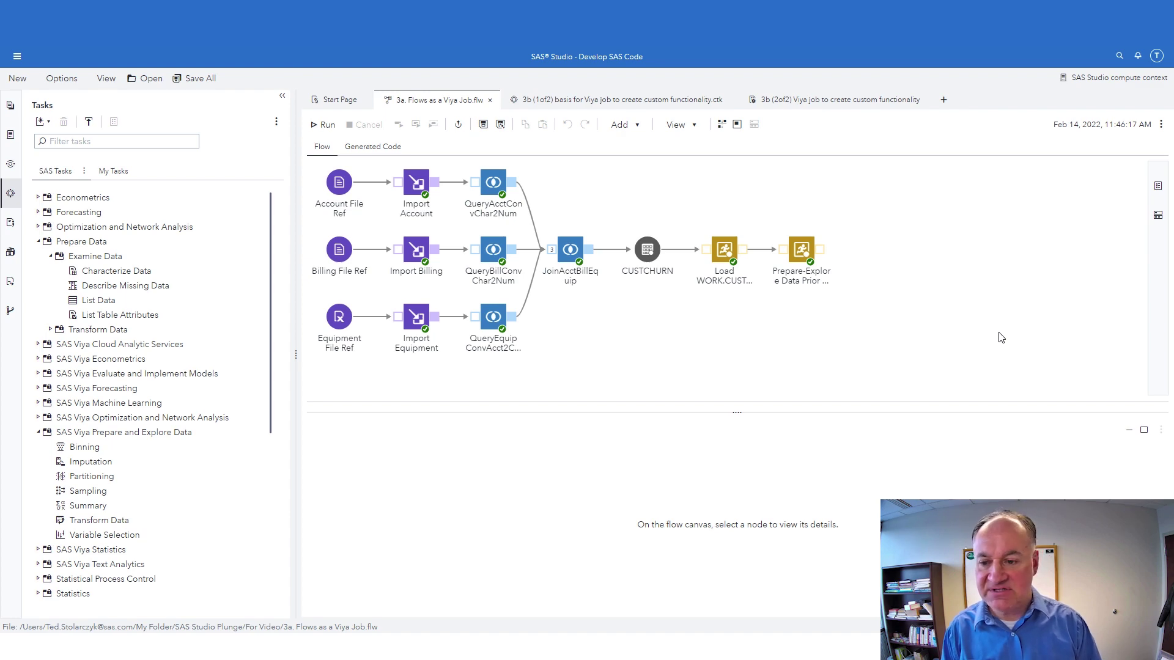
Step: Highlight the Examine Data and List Data tasks, then reveal Visualize Data's graph tasks including Mosaic Plot
{"action": "left_click_drag", "start_coordinate": [272, 301], "coordinate": [272, 311]}
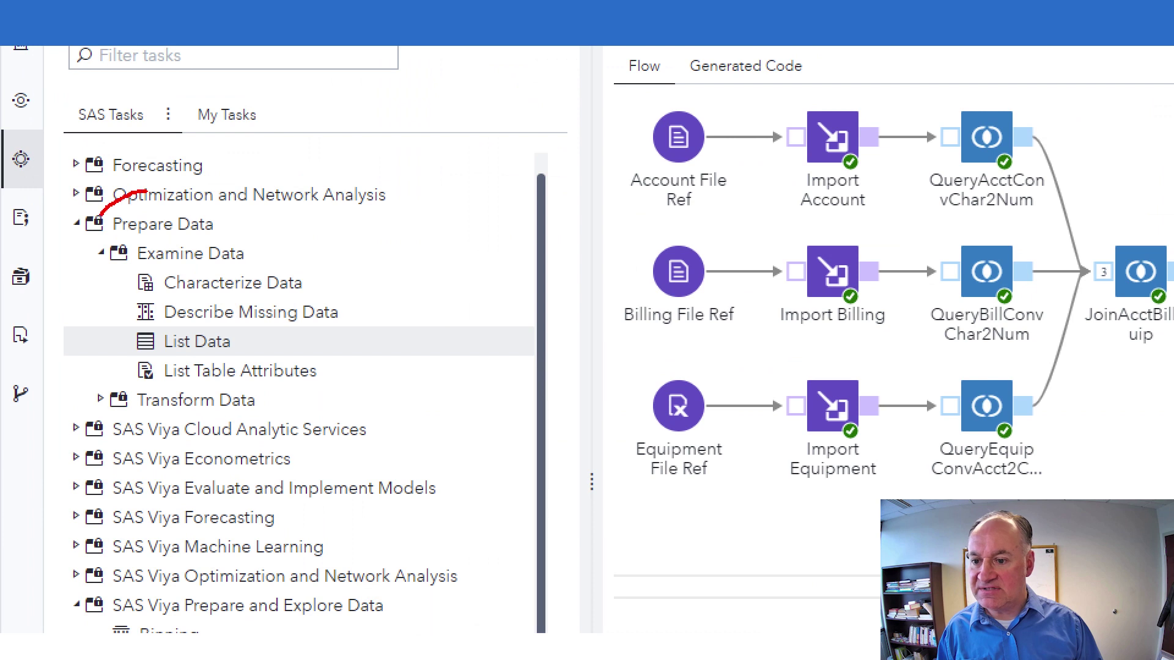
{"action": "left_click_drag", "start_coordinate": [97, 216], "coordinate": [304, 151]}
{"action": "left_click_drag", "start_coordinate": [456, 277], "coordinate": [488, 324]}
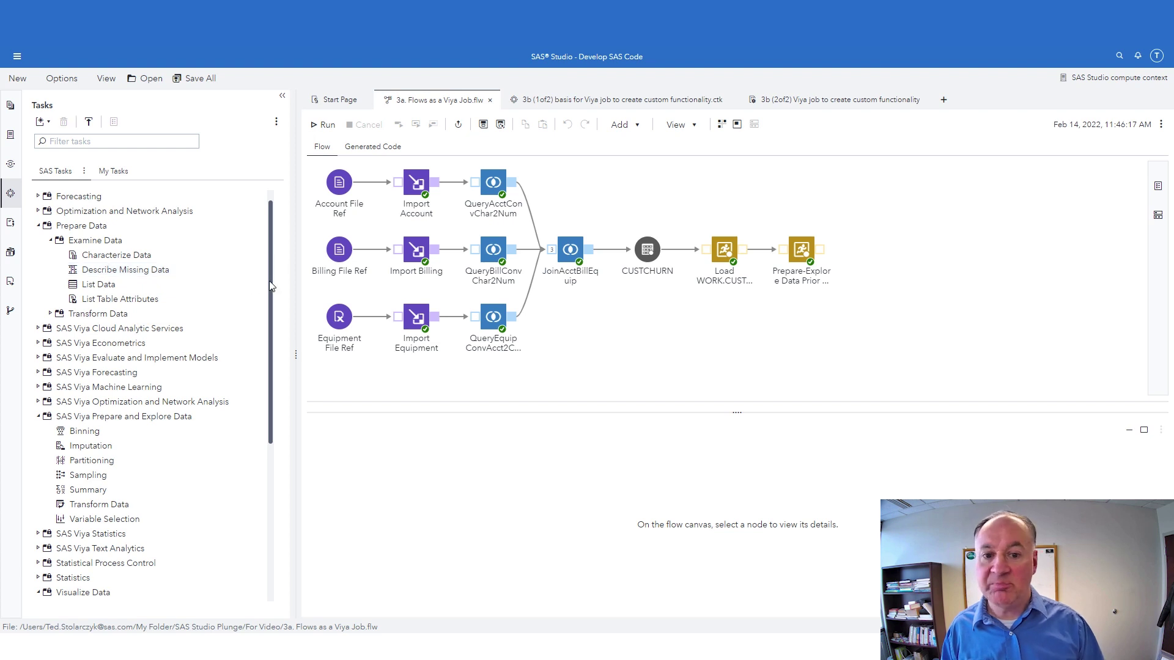
{"action": "left_click_drag", "start_coordinate": [272, 287], "coordinate": [274, 388]}
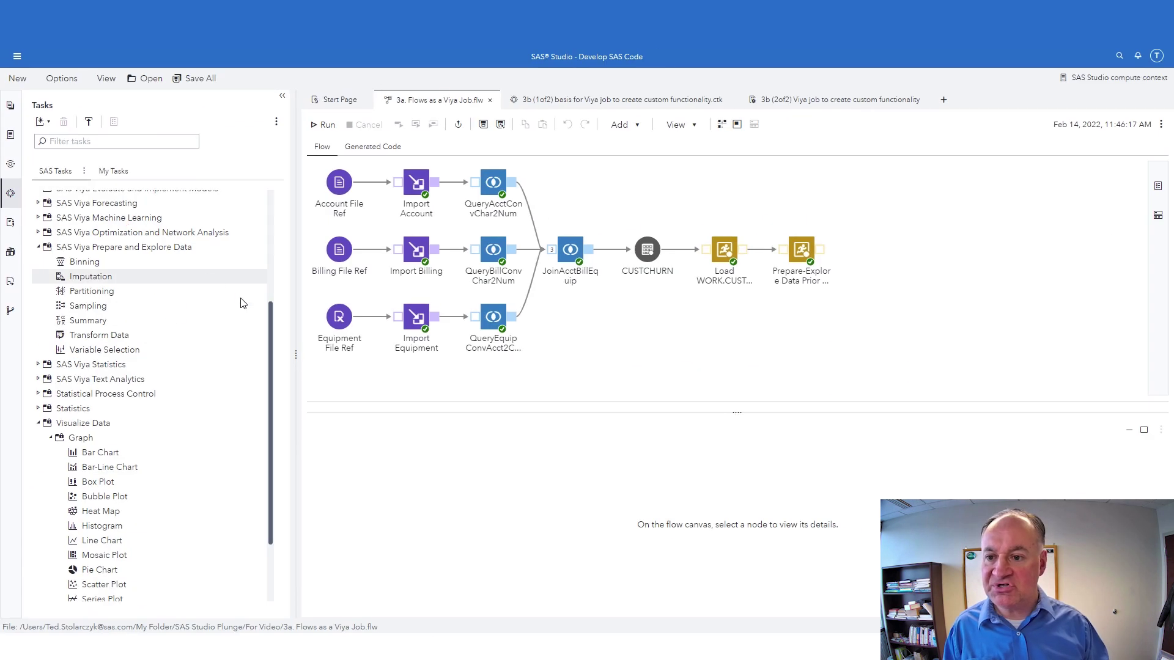
{"action": "left_click_drag", "start_coordinate": [202, 266], "coordinate": [335, 178]}
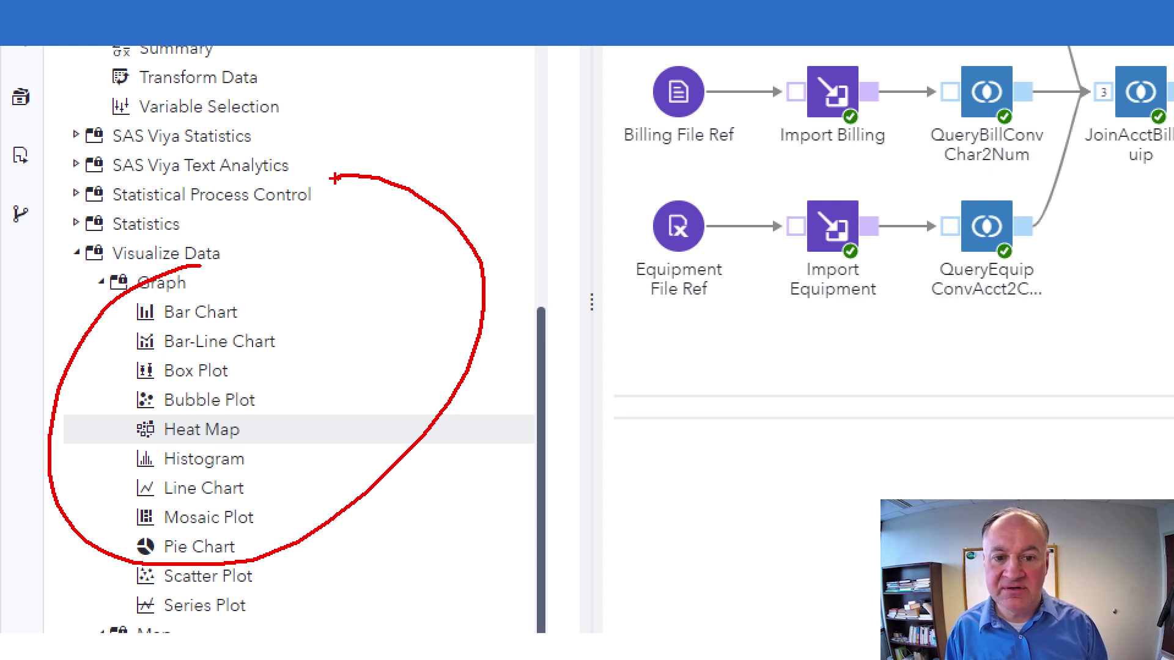
{"action": "key", "text": "Escape"}
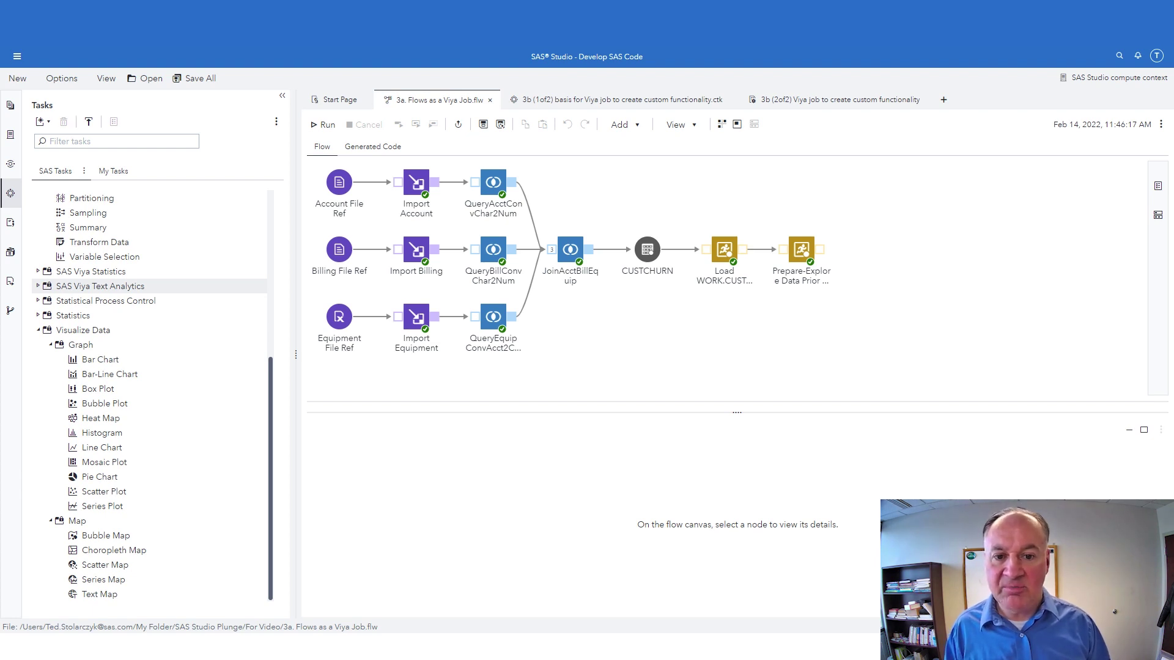
Step: Show the 3b (1of2) mosaic plot task's generated PROC FREQ code on CAS_CUSTCHURN
{"action": "left_click", "coordinate": [595, 100]}
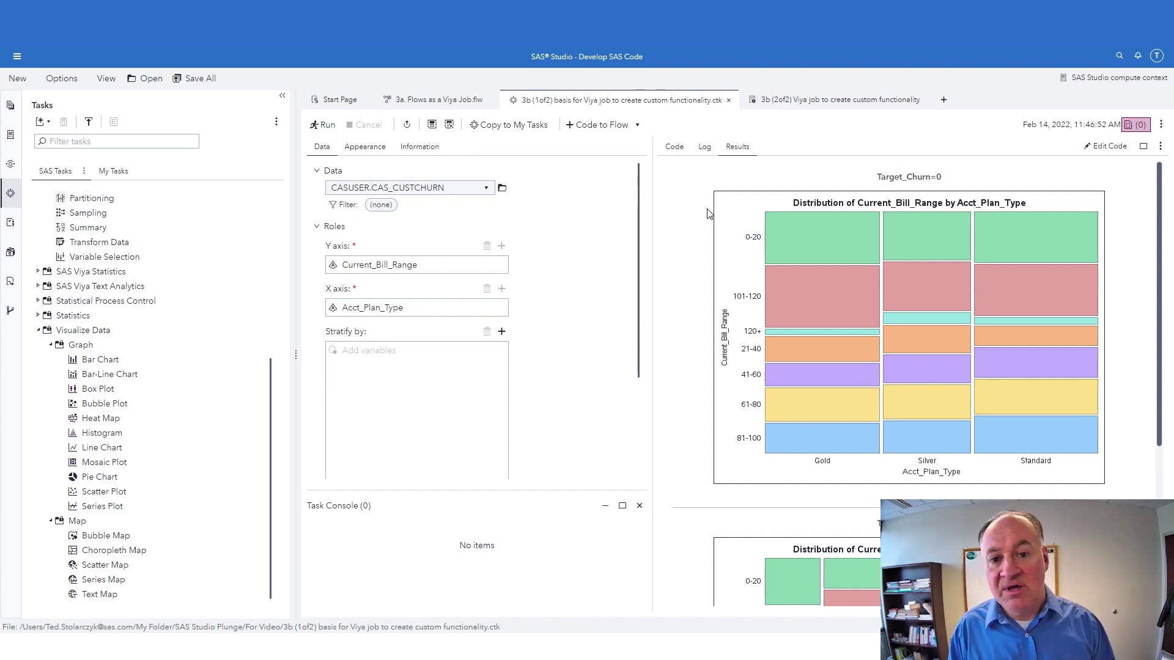
{"action": "left_click", "coordinate": [679, 151]}
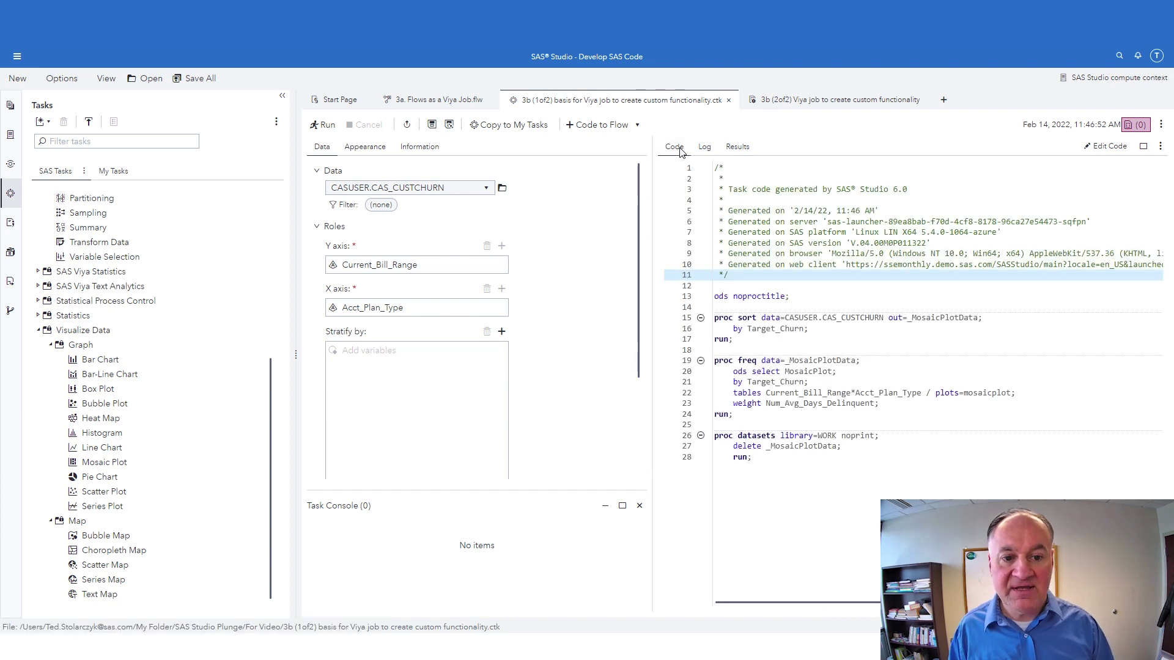
Step: Bring up the 3b (2of2) Viya job and highlight its mosaic-plot code between ODS graphics on and off
{"action": "left_click", "coordinate": [838, 100]}
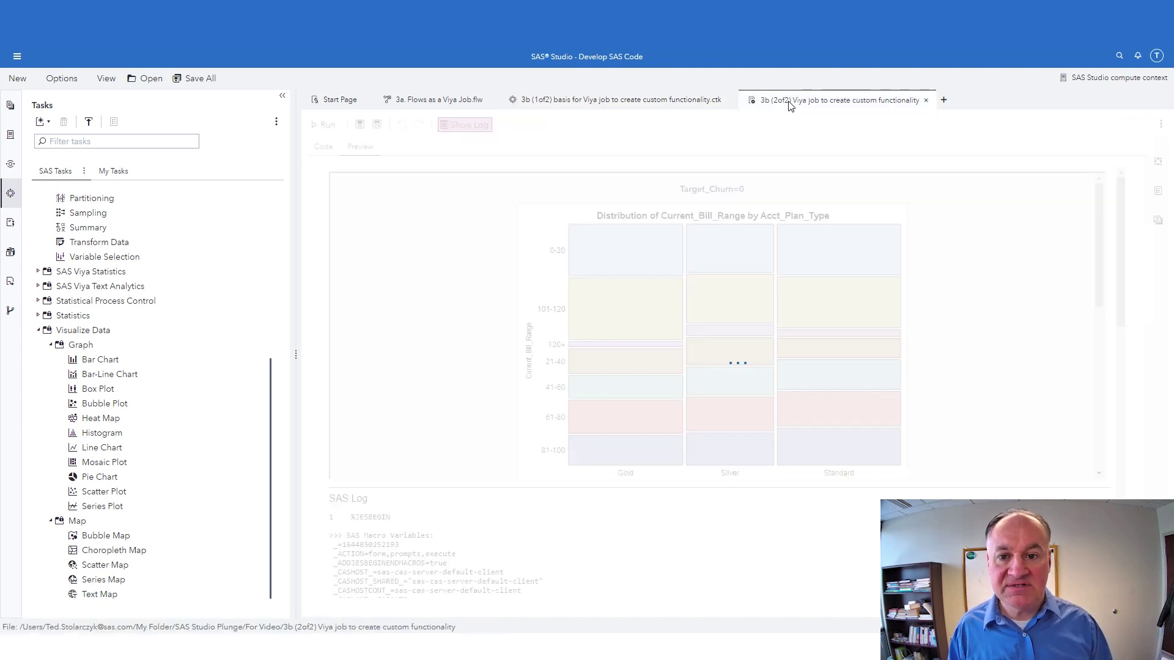
{"action": "left_click", "coordinate": [17, 78]}
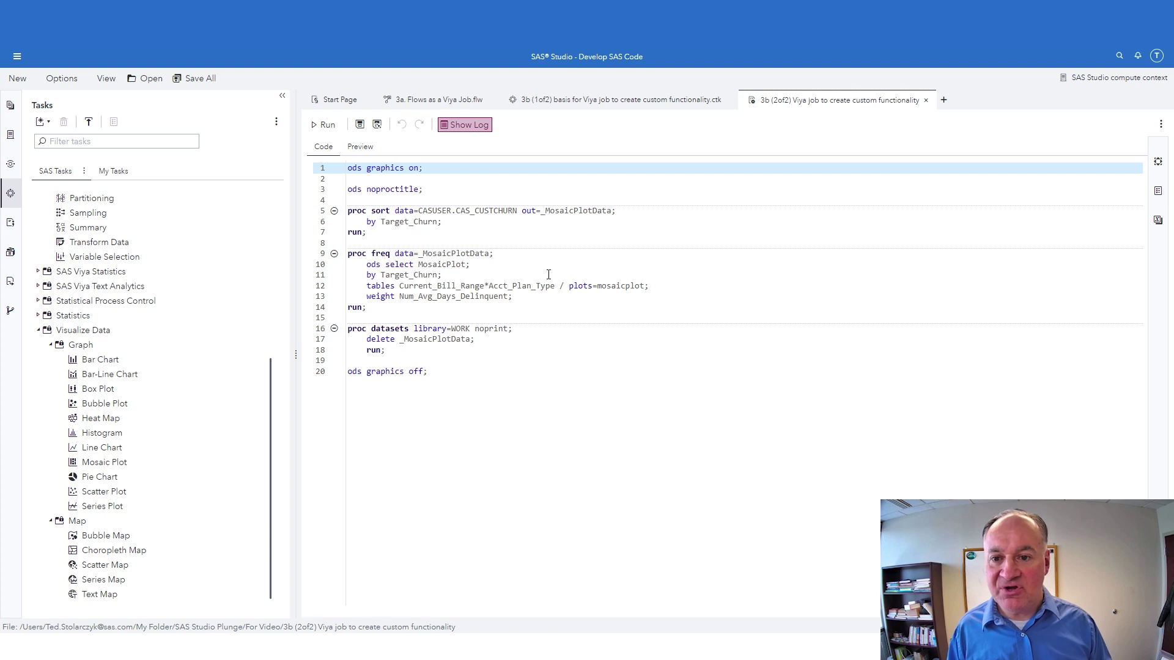
{"action": "left_click_drag", "start_coordinate": [395, 145], "coordinate": [391, 146]}
{"action": "mouse_move", "coordinate": [388, 355]}
{"action": "left_mouse_down"}
{"action": "mouse_move", "coordinate": [355, 386]}
{"action": "mouse_move", "coordinate": [415, 363]}
{"action": "left_mouse_up"}
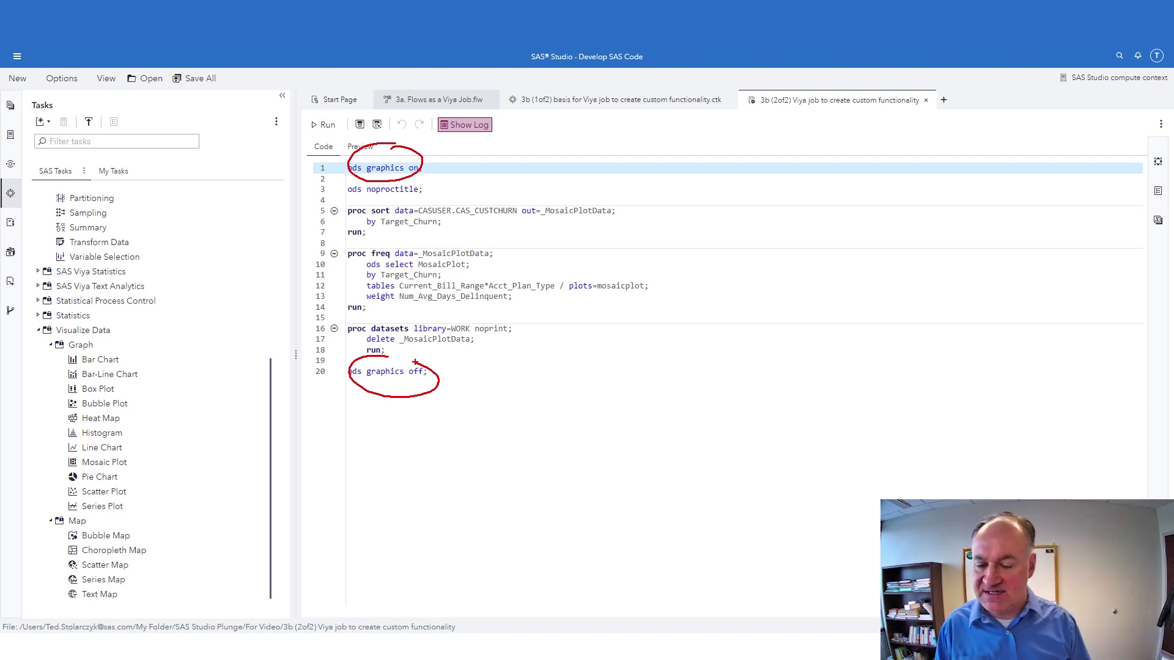
{"action": "key", "text": "Escape"}
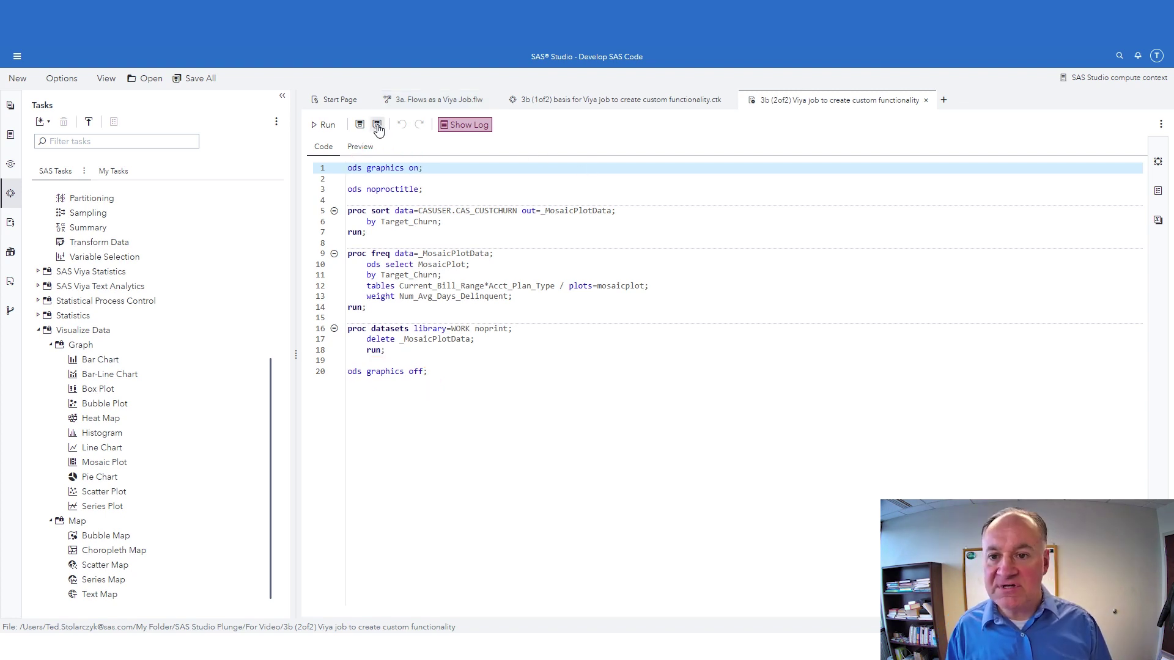
{"action": "left_click", "coordinate": [377, 125]}
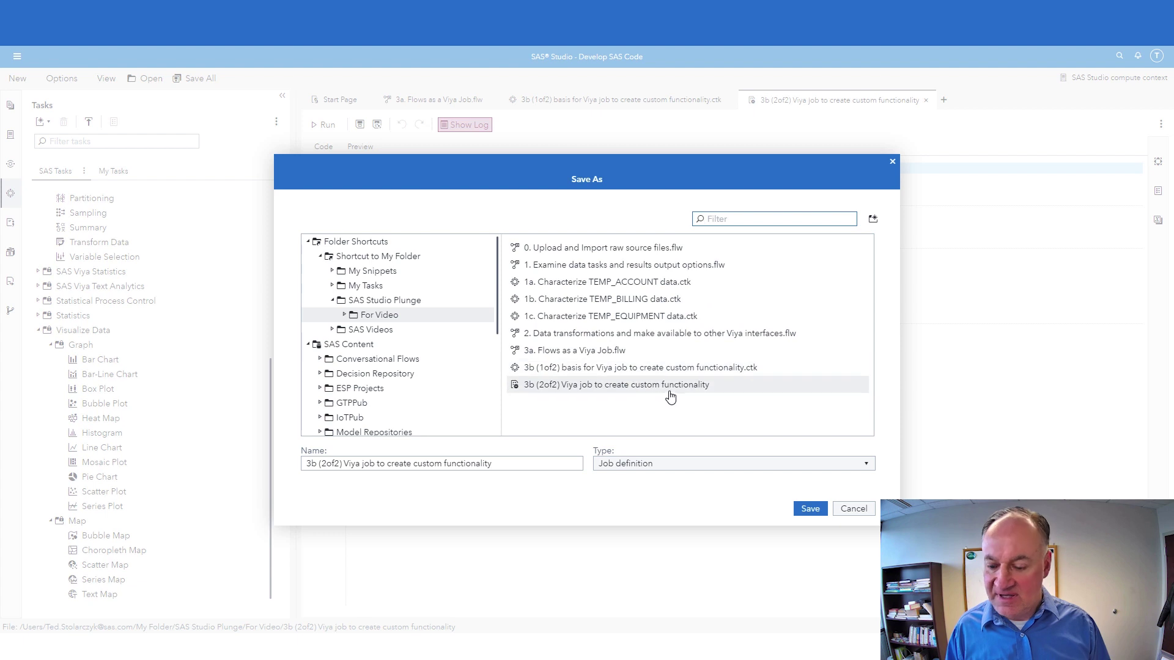
{"action": "left_click_drag", "start_coordinate": [358, 276], "coordinate": [387, 310]}
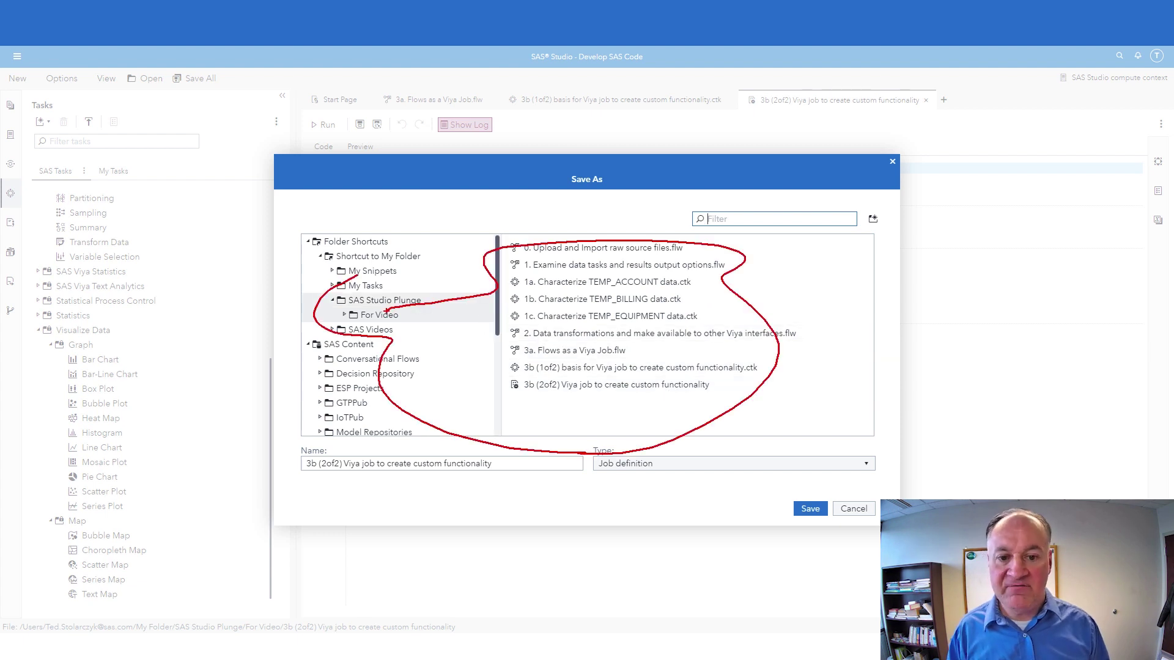
{"action": "key", "text": "Escape"}
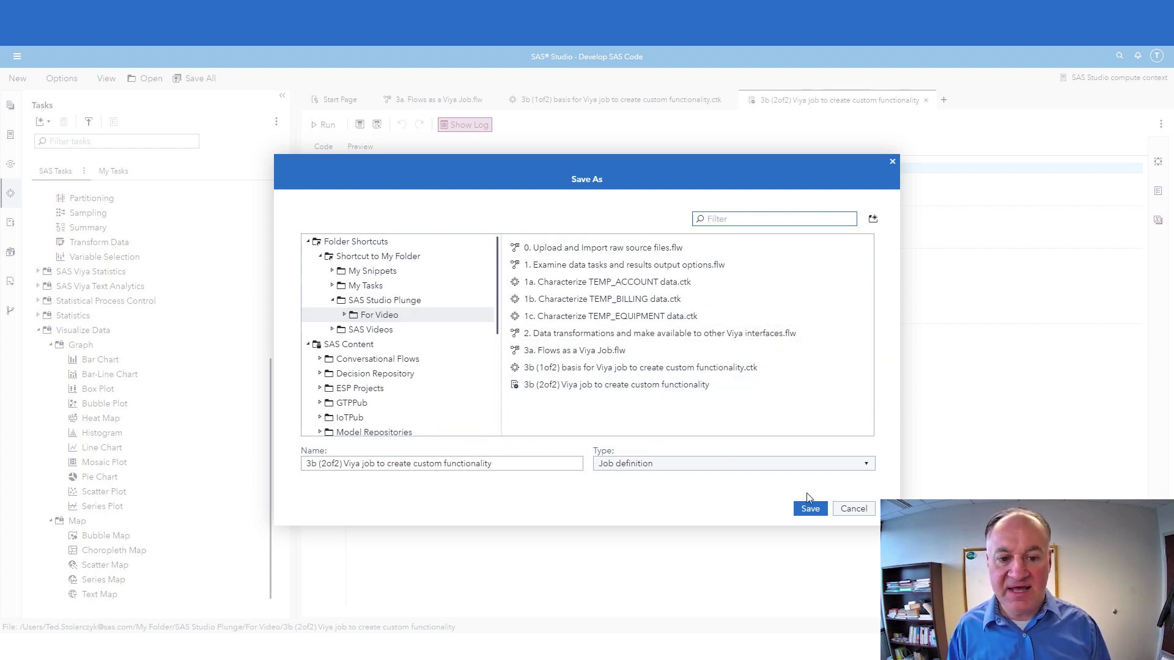
{"action": "left_click", "coordinate": [850, 509]}
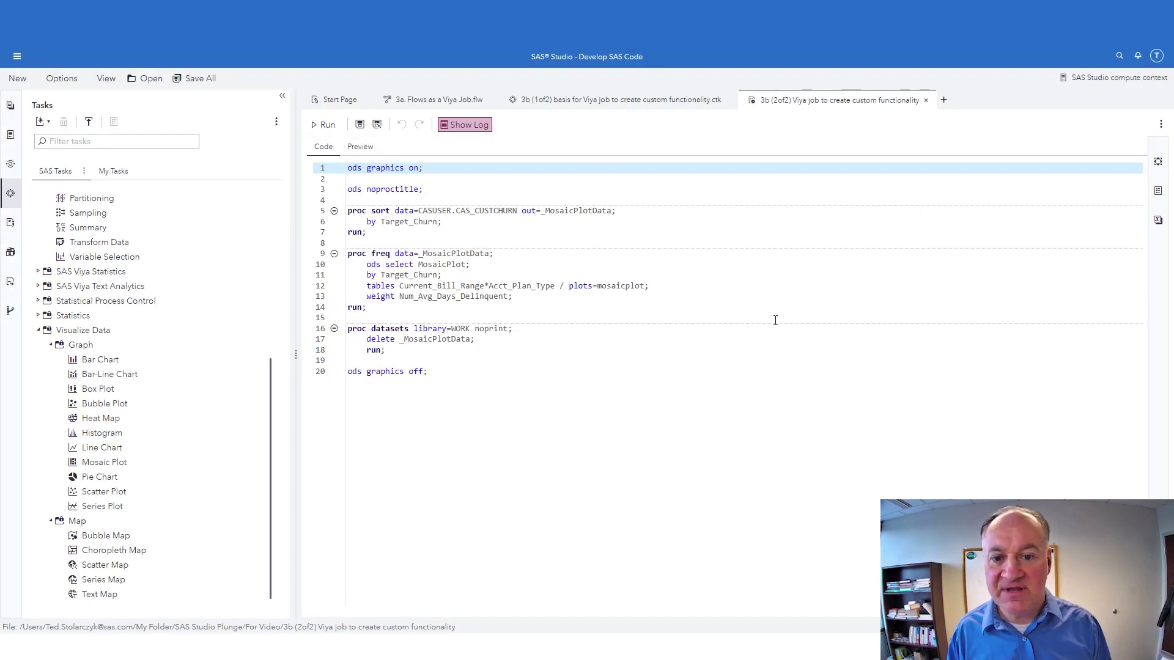
{"action": "left_click", "coordinate": [17, 55]}
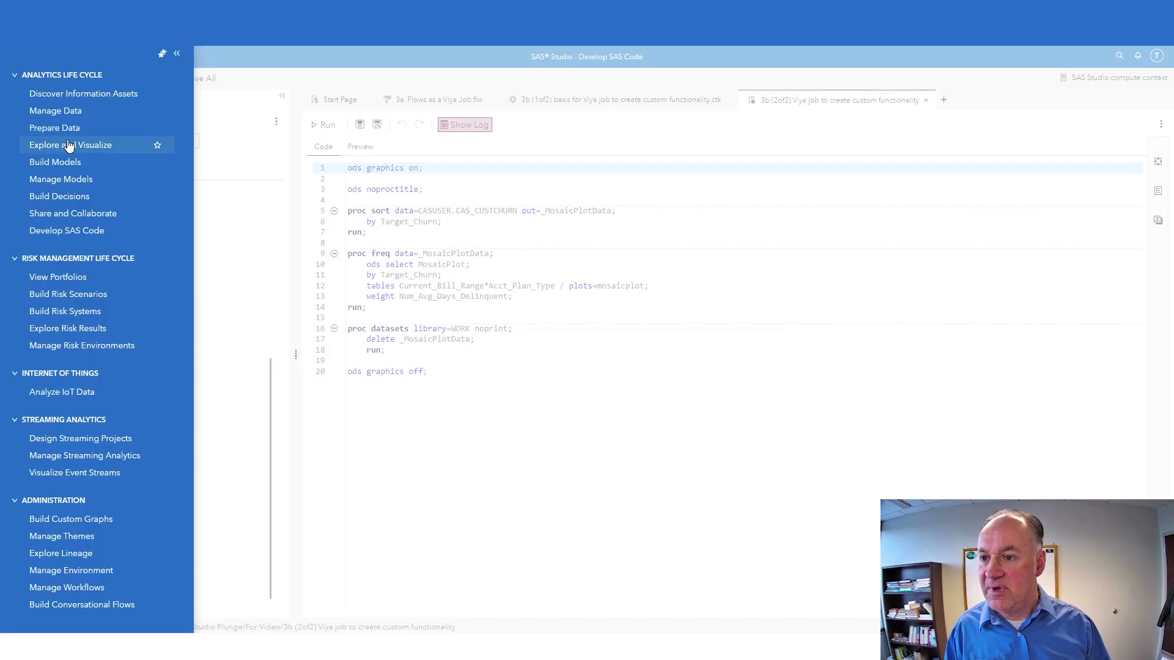
Step: In Explore and Visualize, pick CASUSER data and view Report 1's mosaic-plot Job content object
{"action": "left_click", "coordinate": [74, 145]}
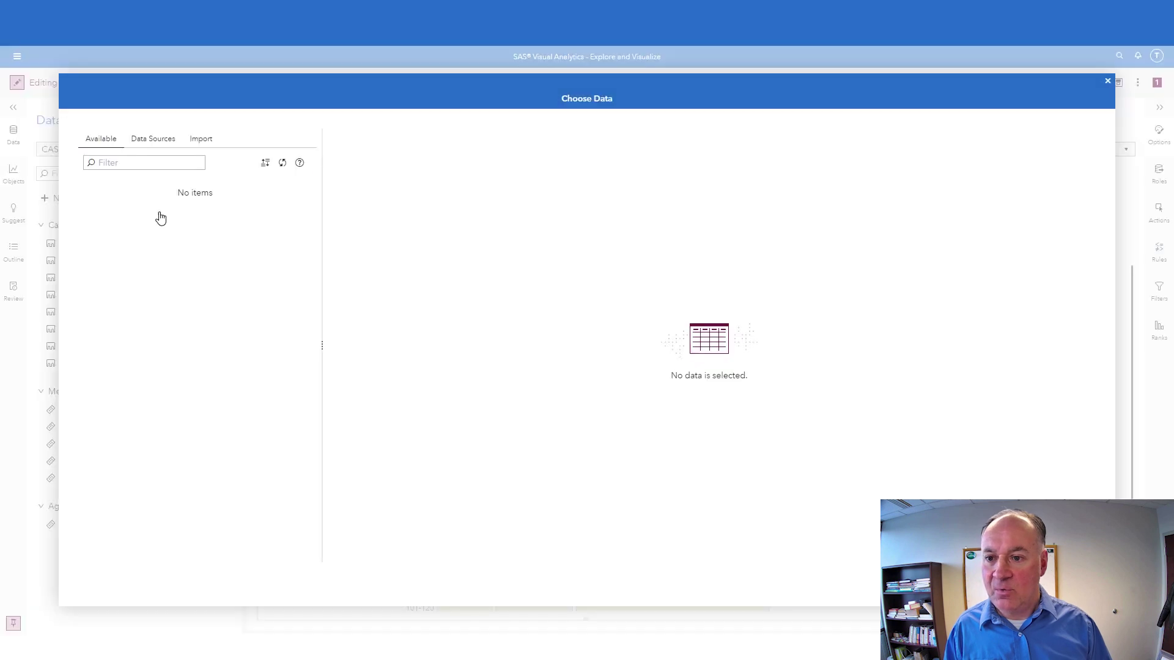
{"action": "left_click", "coordinate": [154, 139]}
{"action": "left_click", "coordinate": [280, 239]}
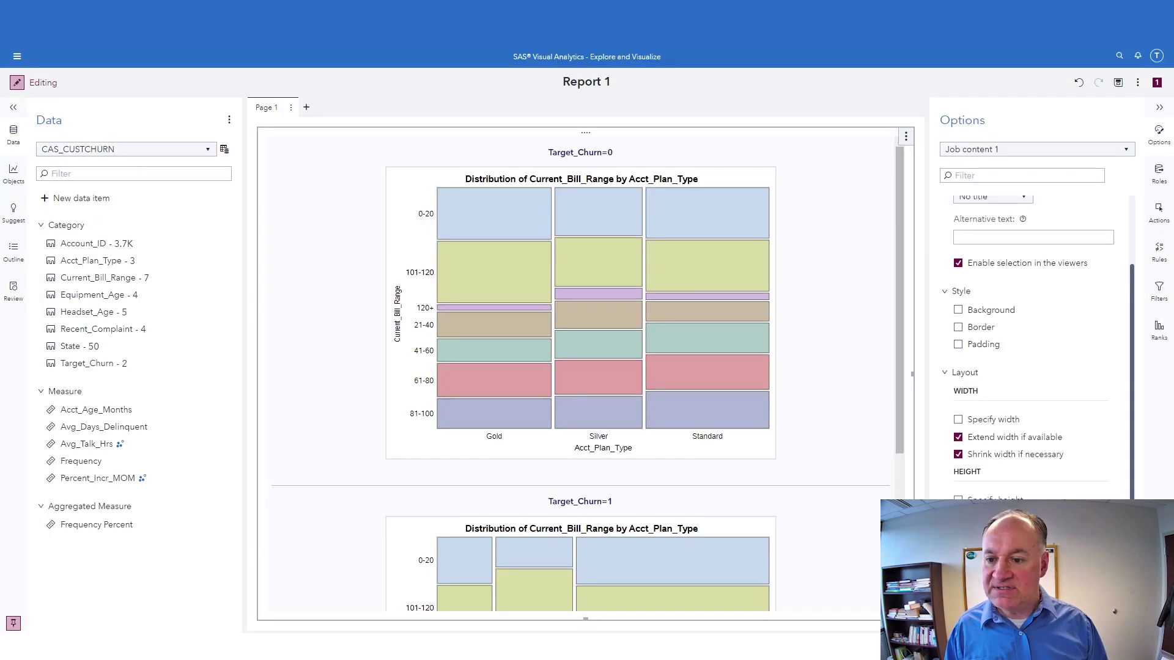
{"action": "mouse_move", "coordinate": [221, 422]}
{"action": "left_mouse_down"}
{"action": "mouse_move", "coordinate": [226, 290]}
{"action": "mouse_move", "coordinate": [240, 510]}
{"action": "left_mouse_up"}
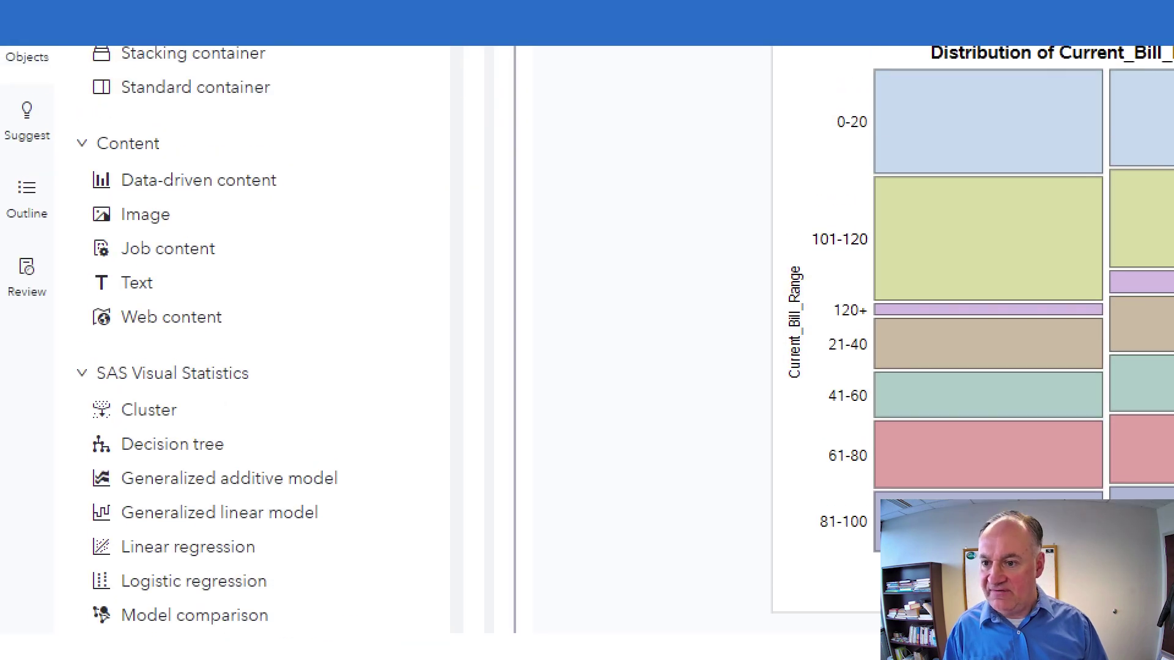
{"action": "mouse_move", "coordinate": [66, 261]}
{"action": "left_mouse_down"}
{"action": "mouse_move", "coordinate": [144, 258]}
{"action": "mouse_move", "coordinate": [81, 218]}
{"action": "left_mouse_up"}
{"action": "mouse_move", "coordinate": [371, 278]}
{"action": "left_mouse_down"}
{"action": "mouse_move", "coordinate": [515, 309]}
{"action": "mouse_move", "coordinate": [503, 348]}
{"action": "left_mouse_up"}
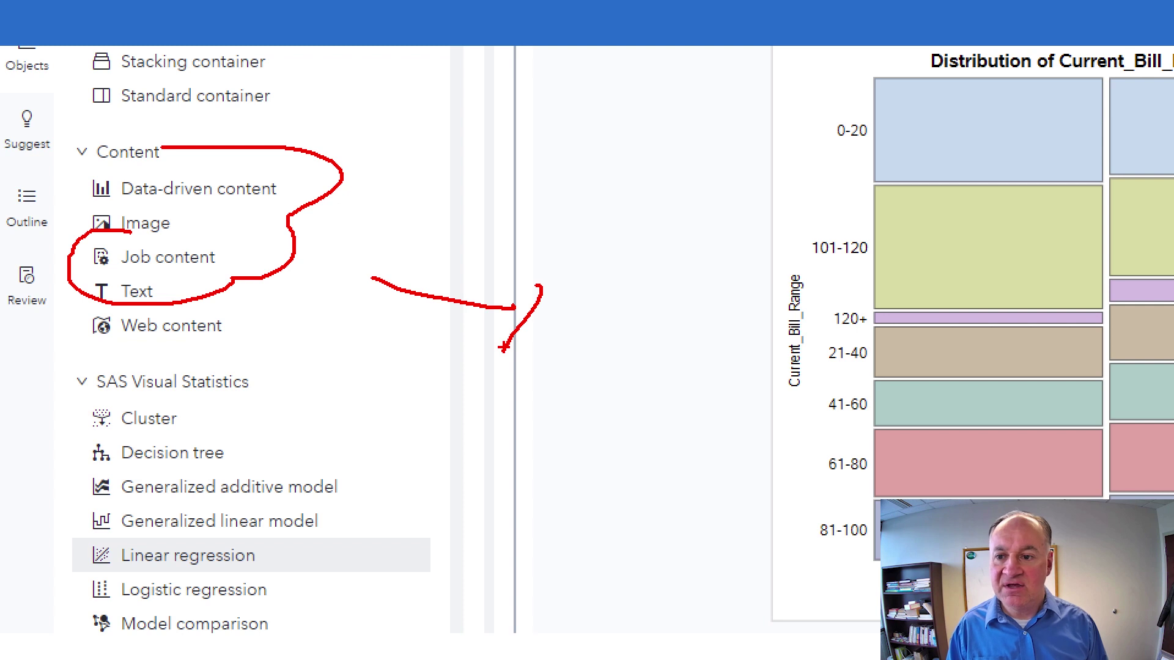
{"action": "key", "text": "Escape"}
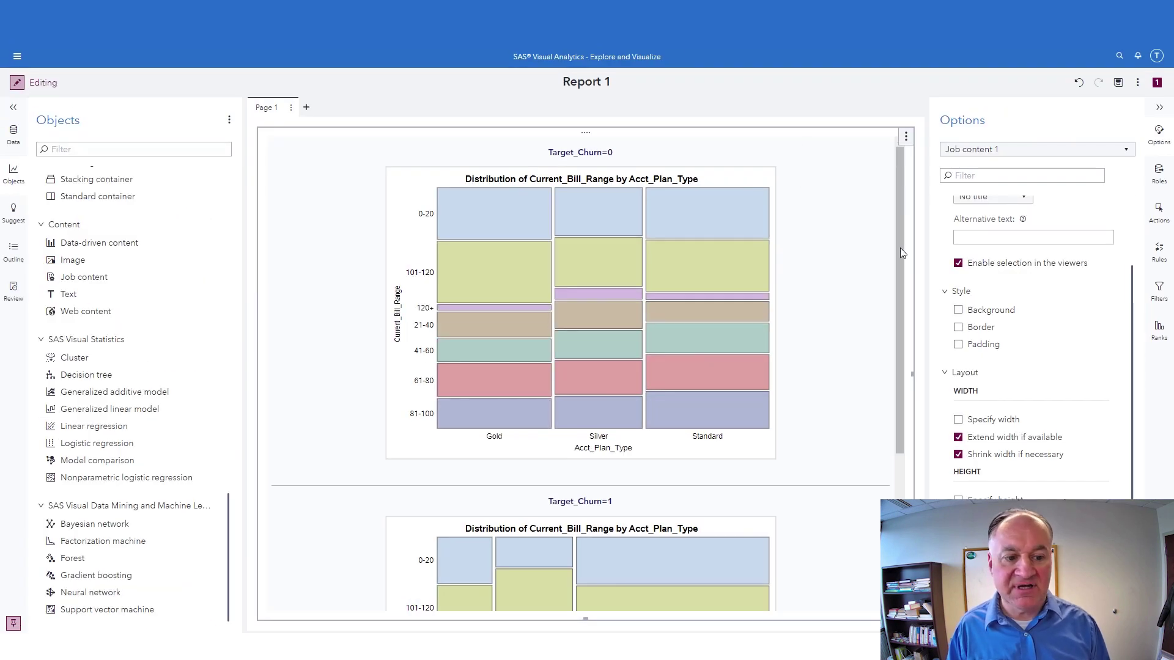
{"action": "left_click_drag", "start_coordinate": [819, 210], "coordinate": [911, 210]}
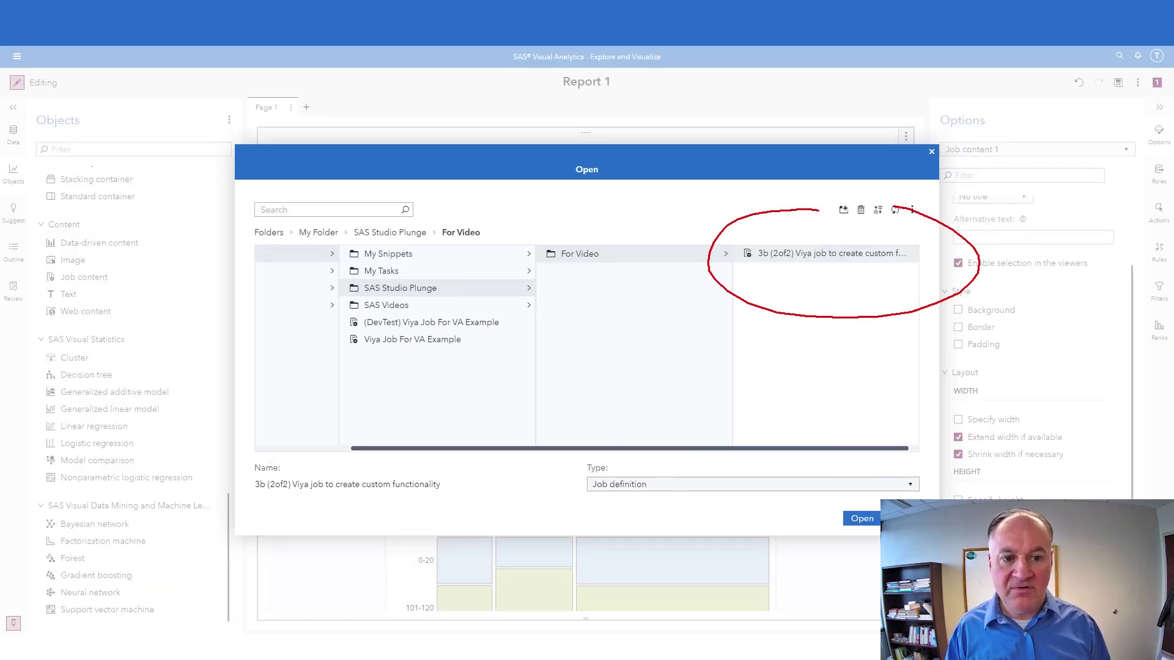
{"action": "key", "text": "Escape"}
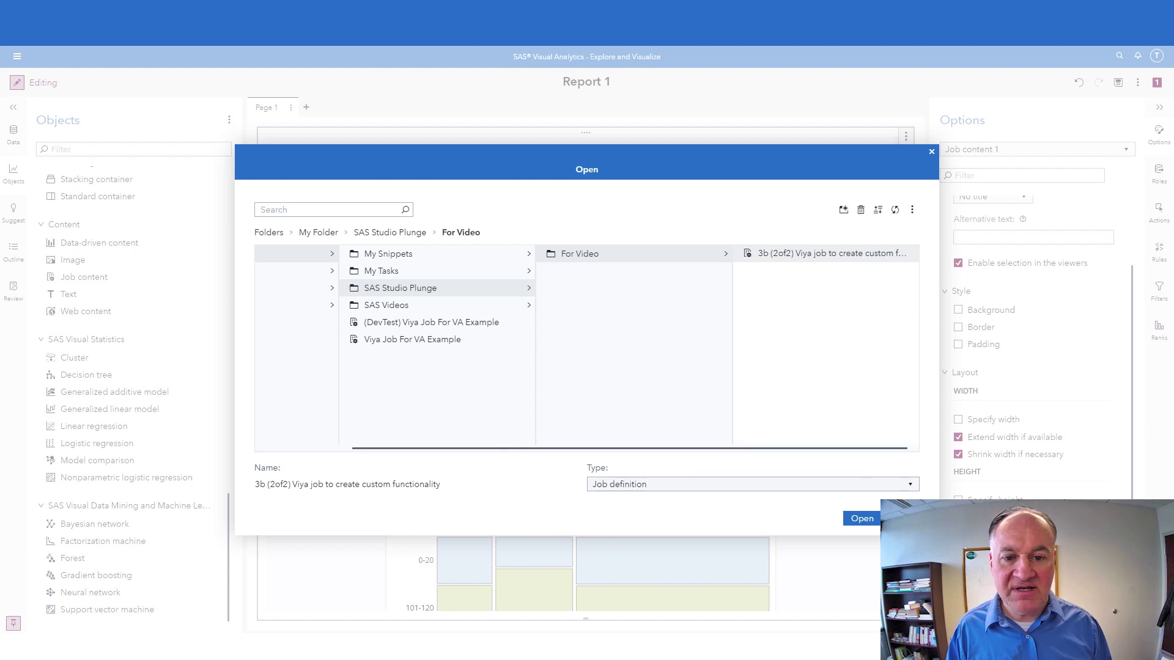
{"action": "key", "text": "Escape"}
{"action": "mouse_move", "coordinate": [304, 95]}
{"action": "left_mouse_down"}
{"action": "mouse_move", "coordinate": [463, 500]}
{"action": "mouse_move", "coordinate": [434, 110]}
{"action": "left_mouse_up"}
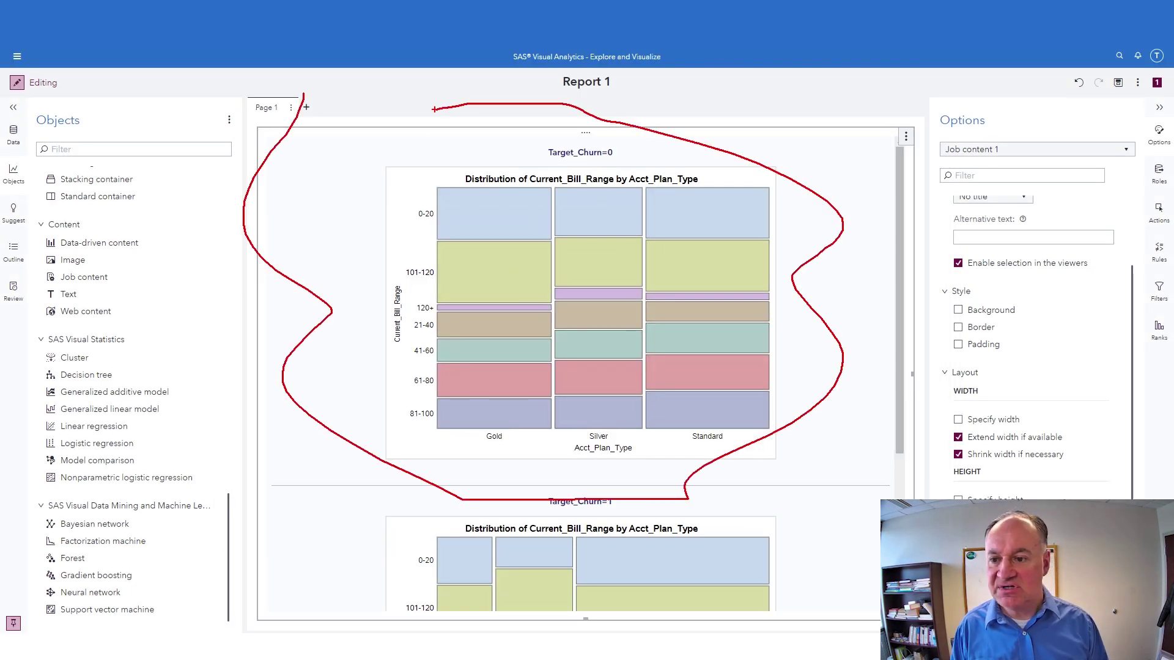
{"action": "left_click_drag", "start_coordinate": [137, 258], "coordinate": [177, 302]}
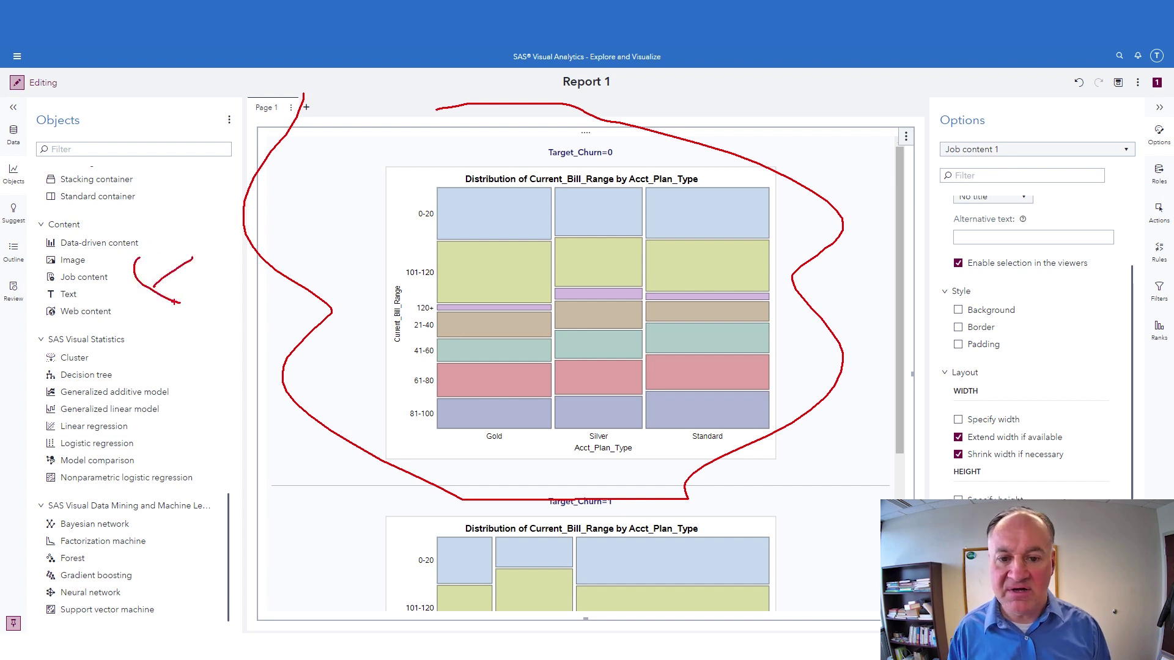